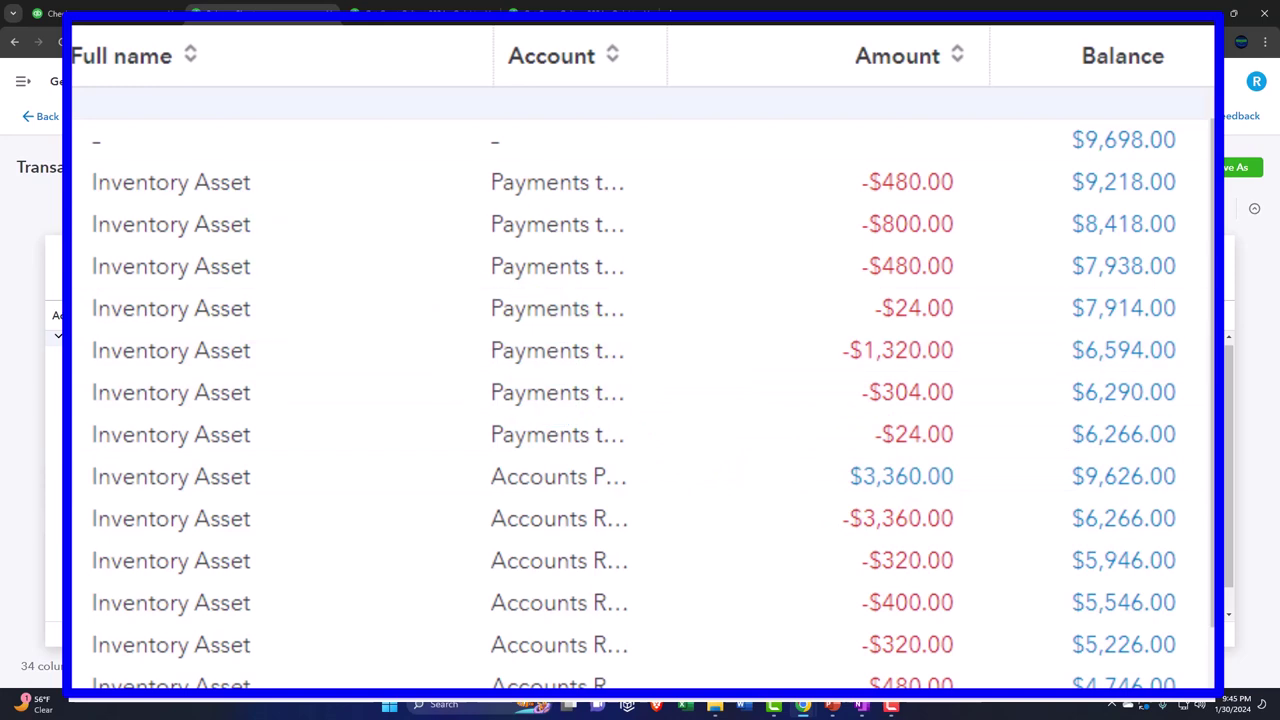
Leave the Inventory Asset transaction report, examine the February 2024 transactions behind Payments to deposit, and return to the balance sheet
click(42, 118)
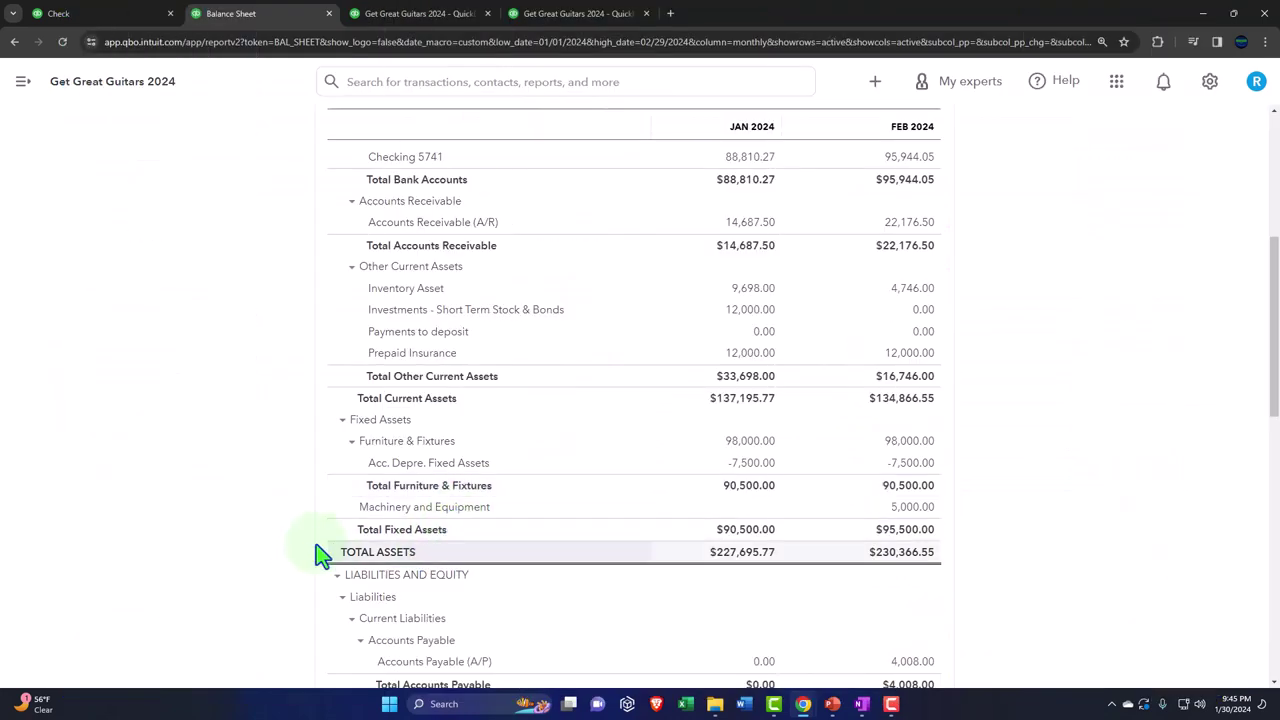
key(ctrl+plus)
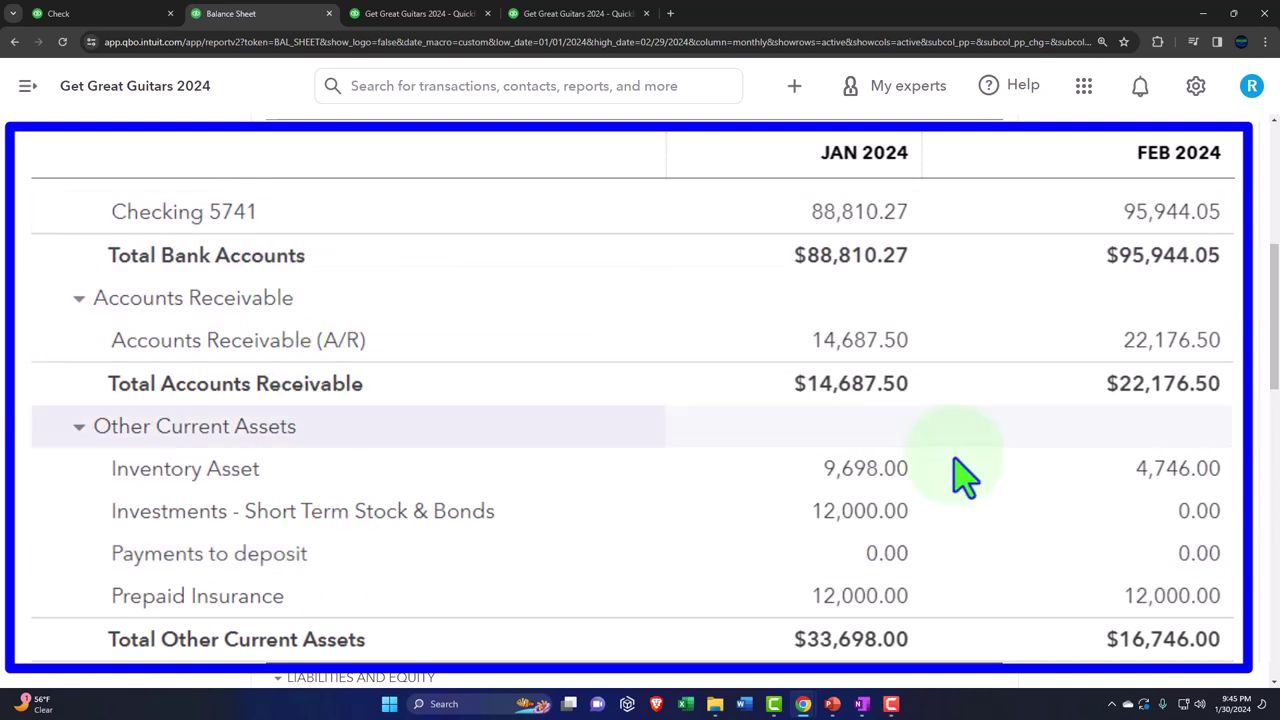
click(1210, 556)
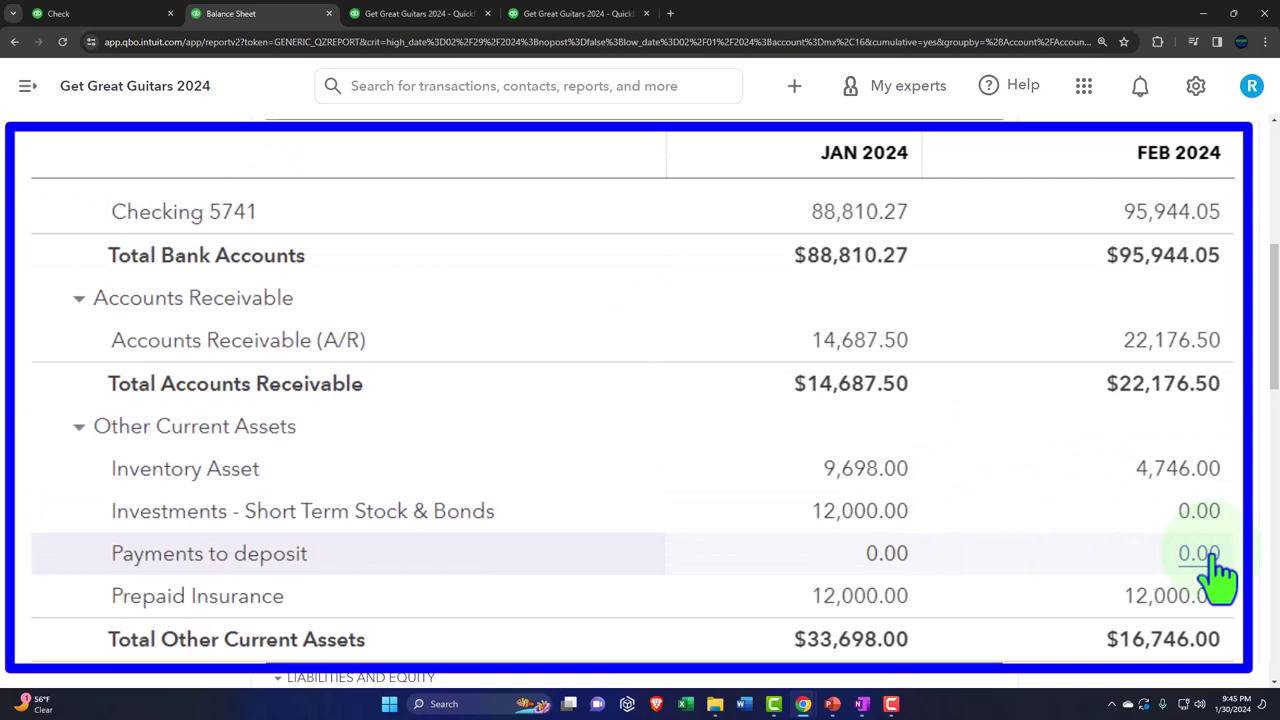
key(ctrl+minus)
key(ctrl+minus)
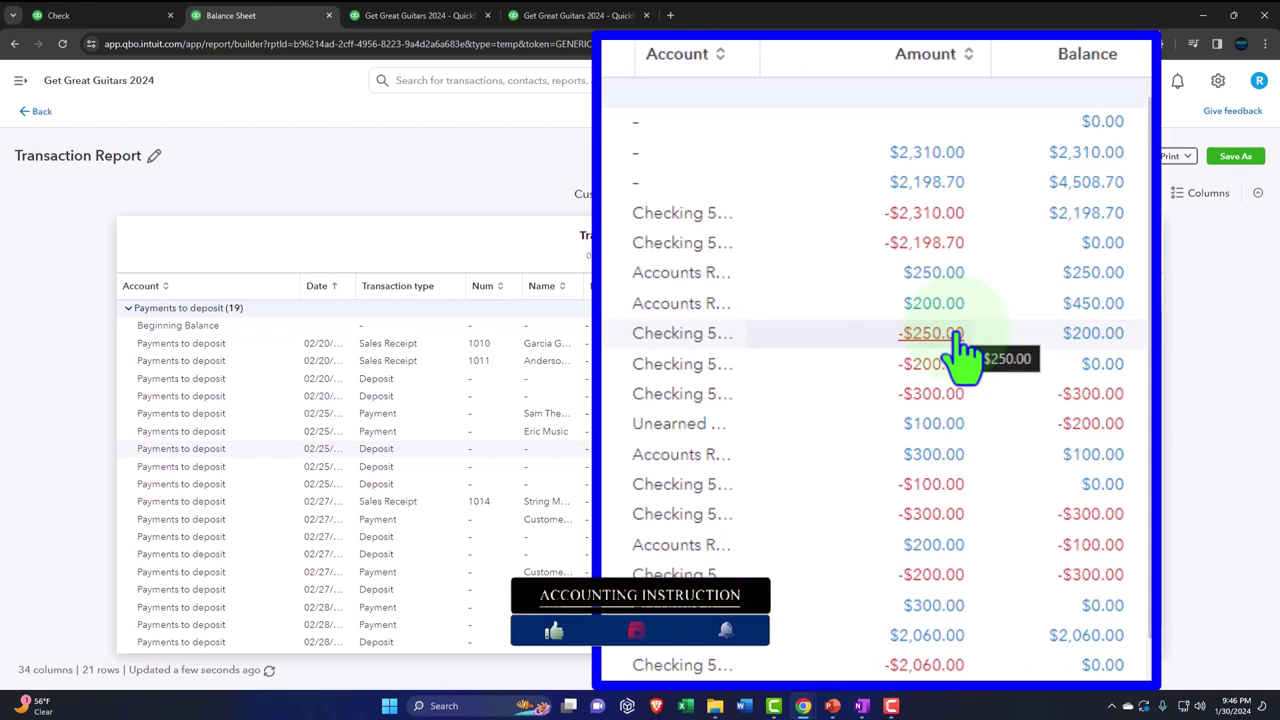
click(40, 112)
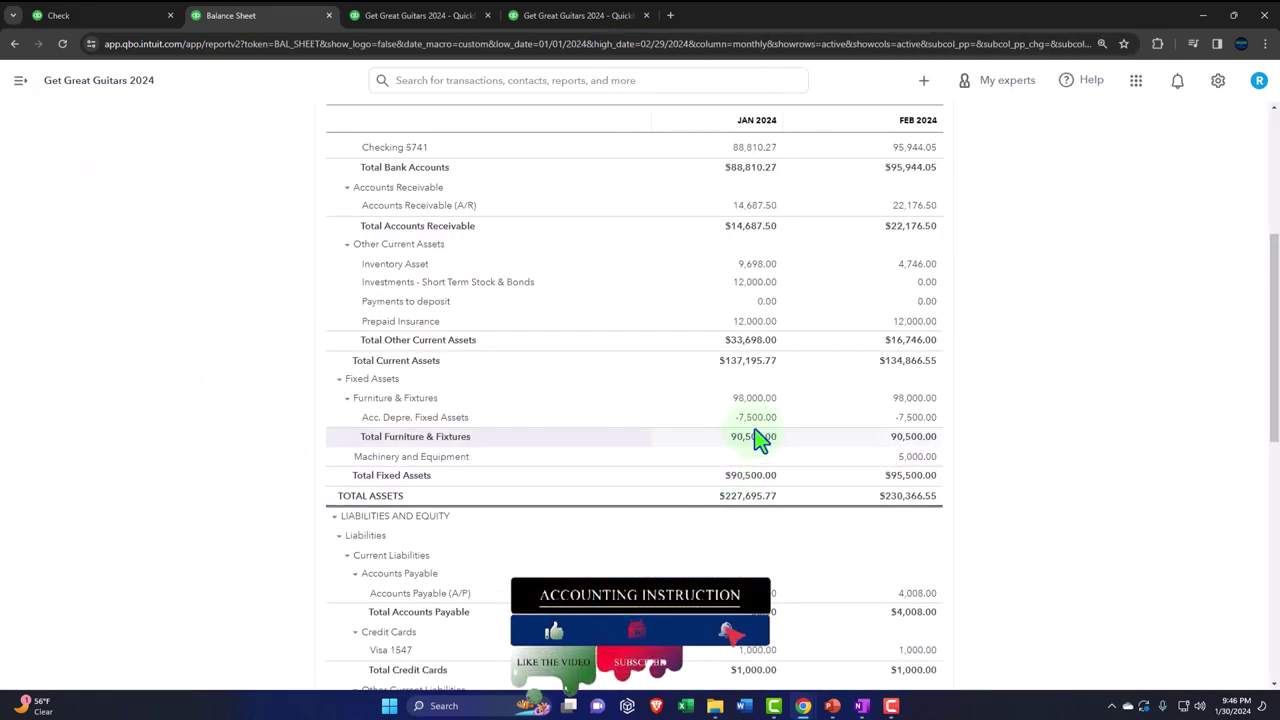
Examine the February 2024 transaction report for Furniture & Fixtures under Fixed Assets and return to the balance sheet
scroll(760, 440, up, 3)
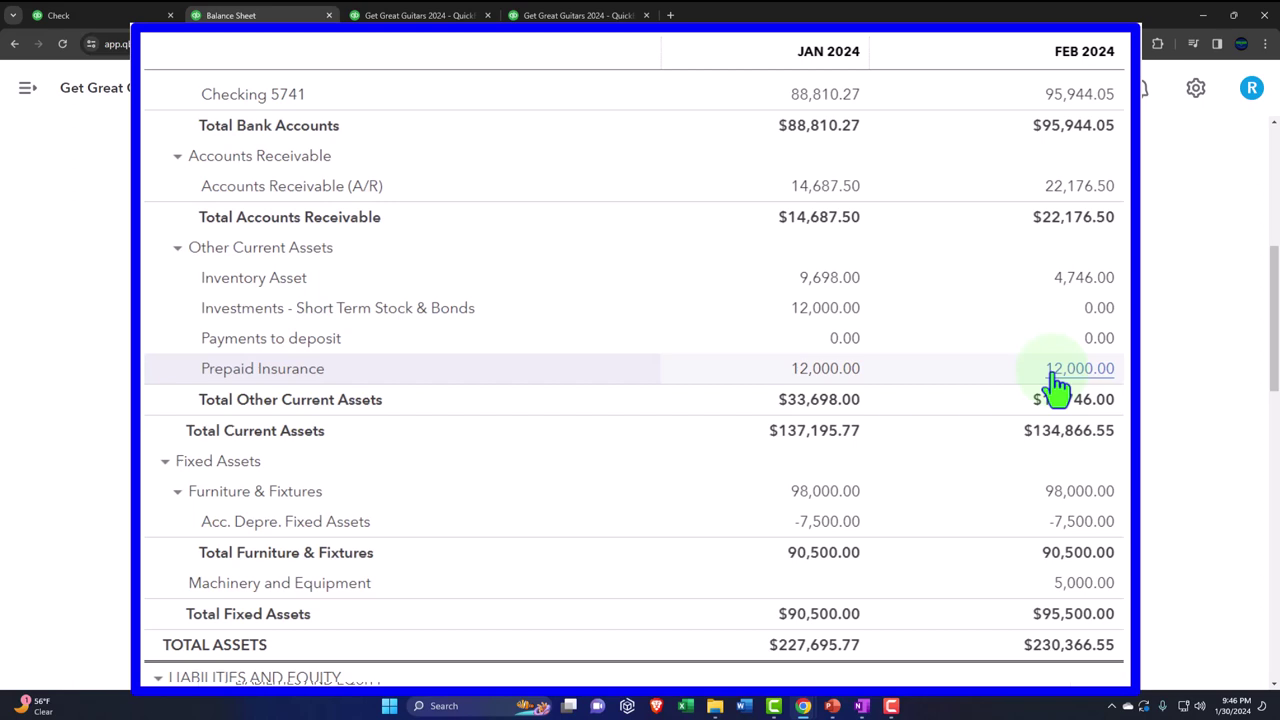
scroll(1057, 387, down, 1)
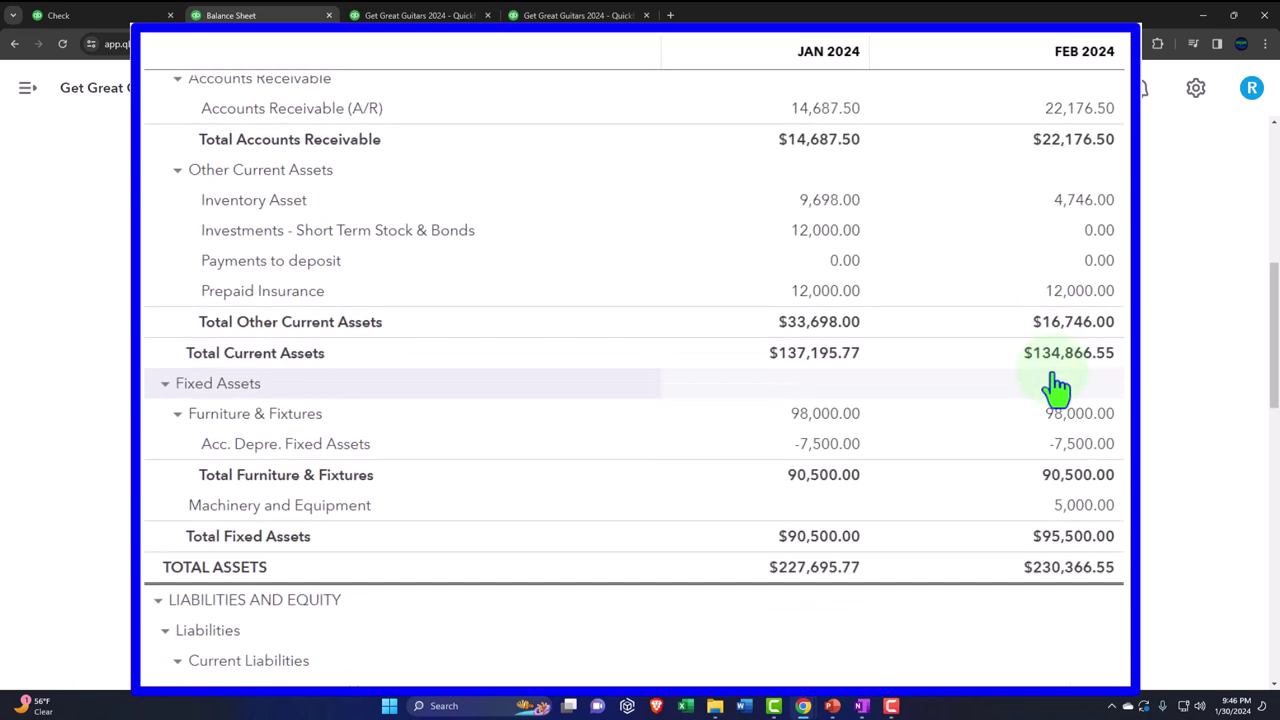
scroll(1057, 387, down, 1)
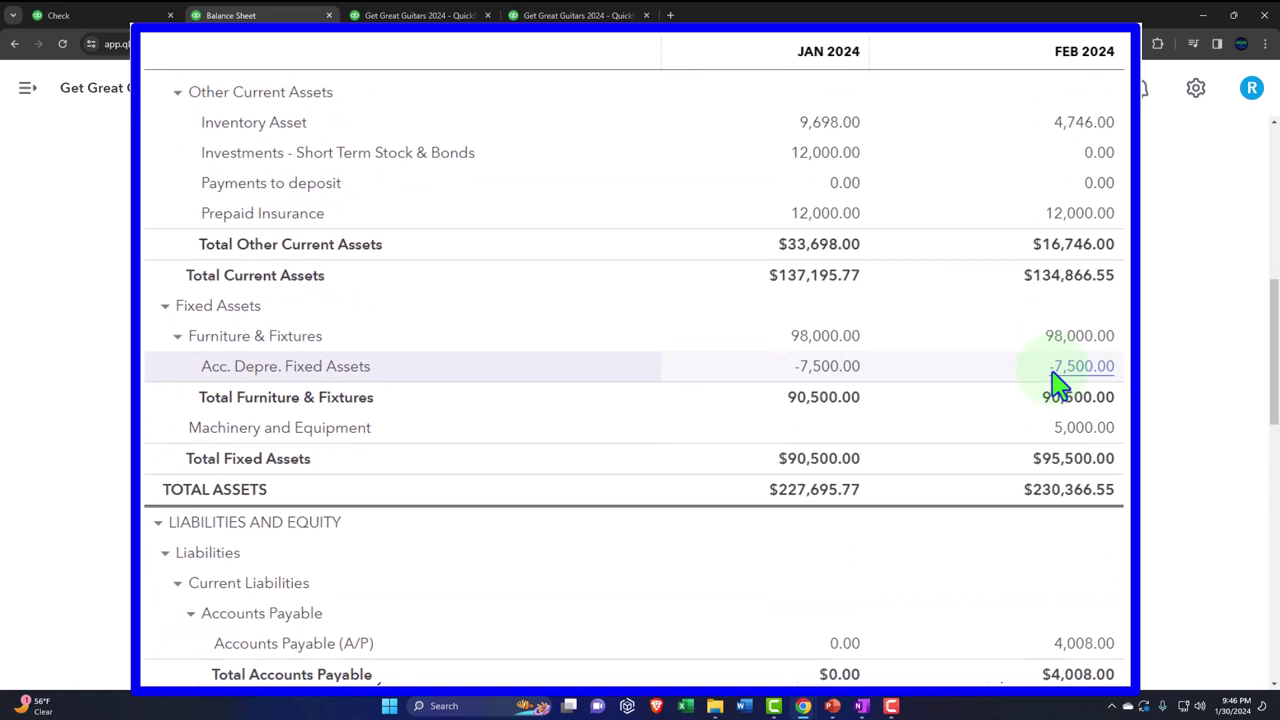
click(1104, 343)
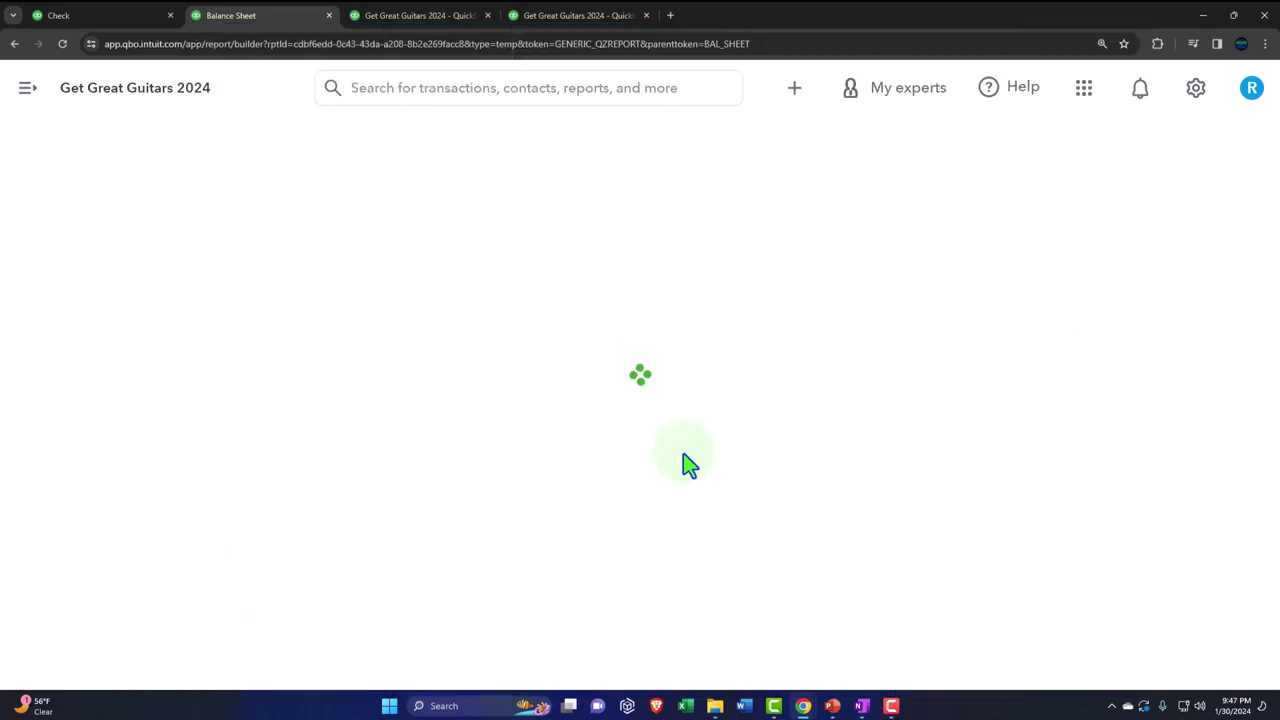
key(ctrl+minus)
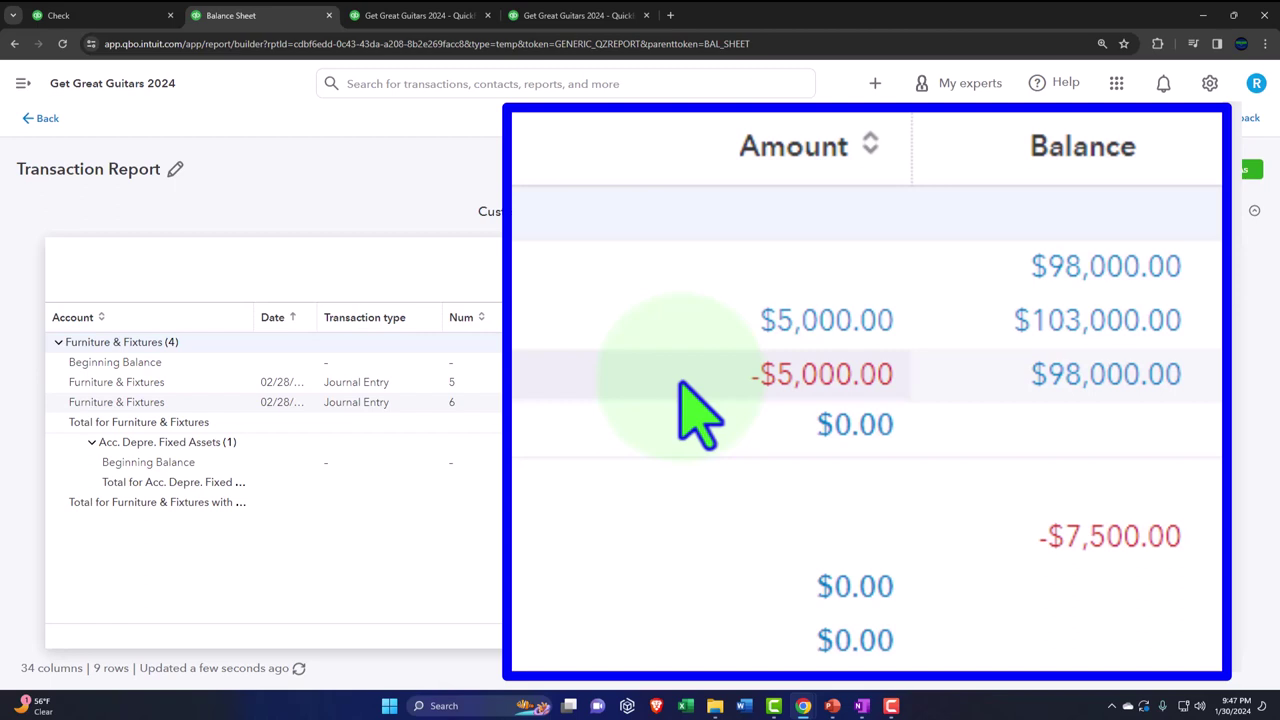
click(51, 120)
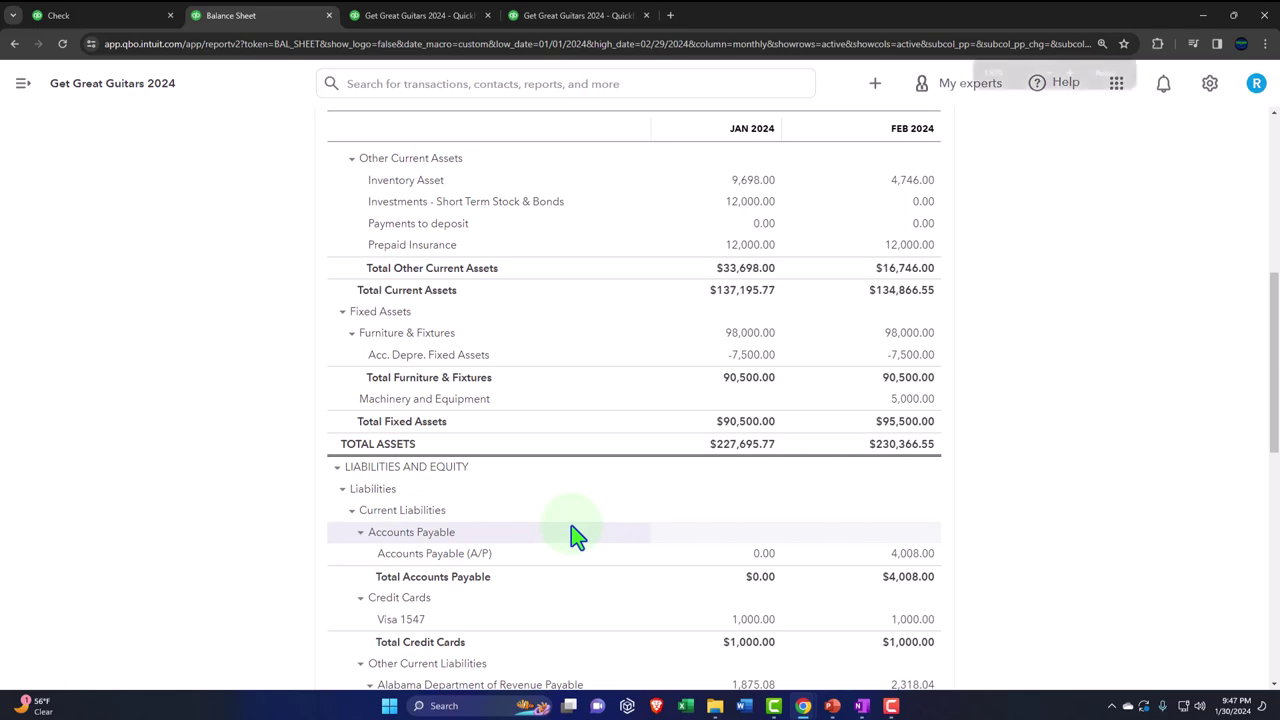
Examine the bills and bill payments behind the February 2024 Accounts Payable (A/P) balance, then go back to the balance sheet
key(ctrl+plus)
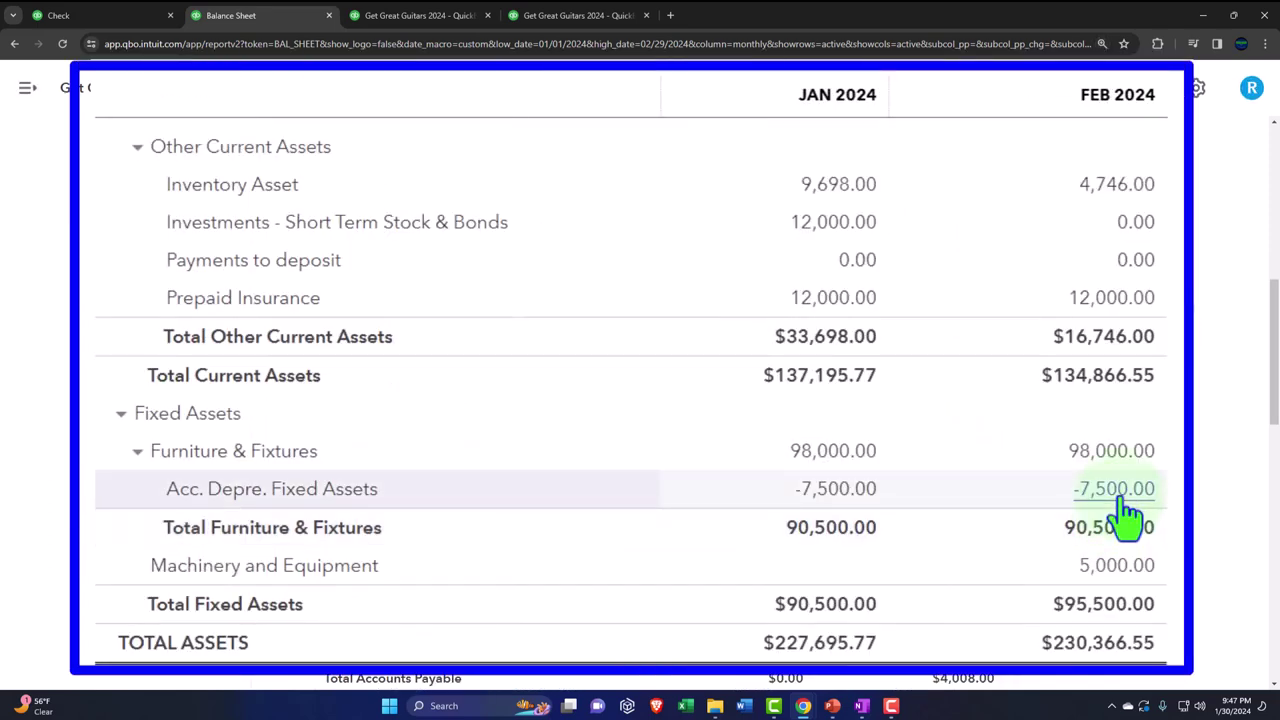
scroll(1120, 500, down, 3)
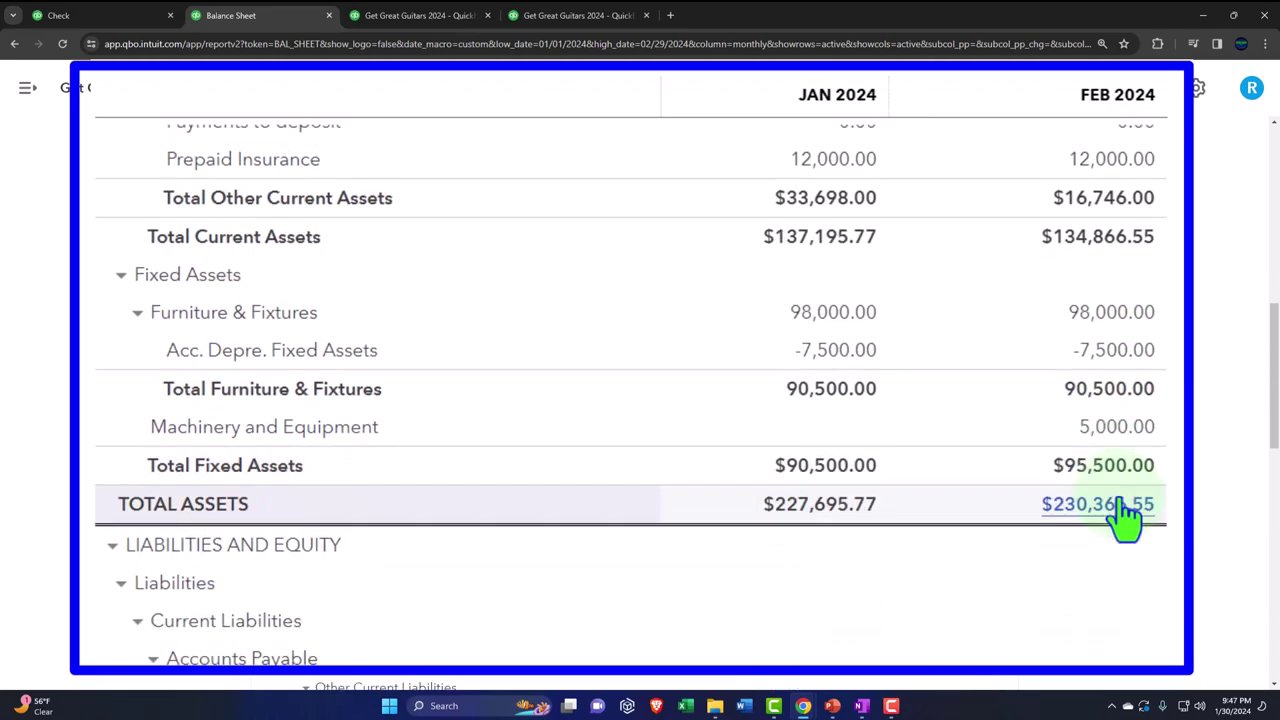
scroll(1102, 510, down, 1)
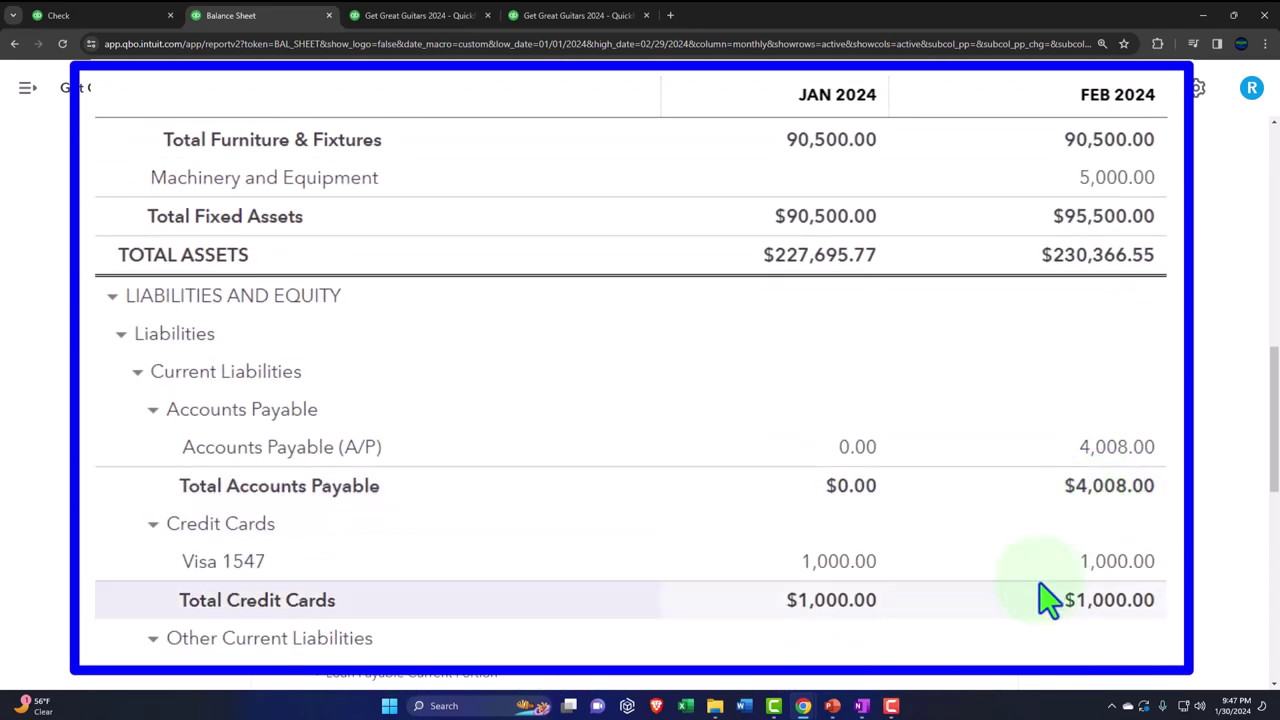
scroll(600, 420, down, 1)
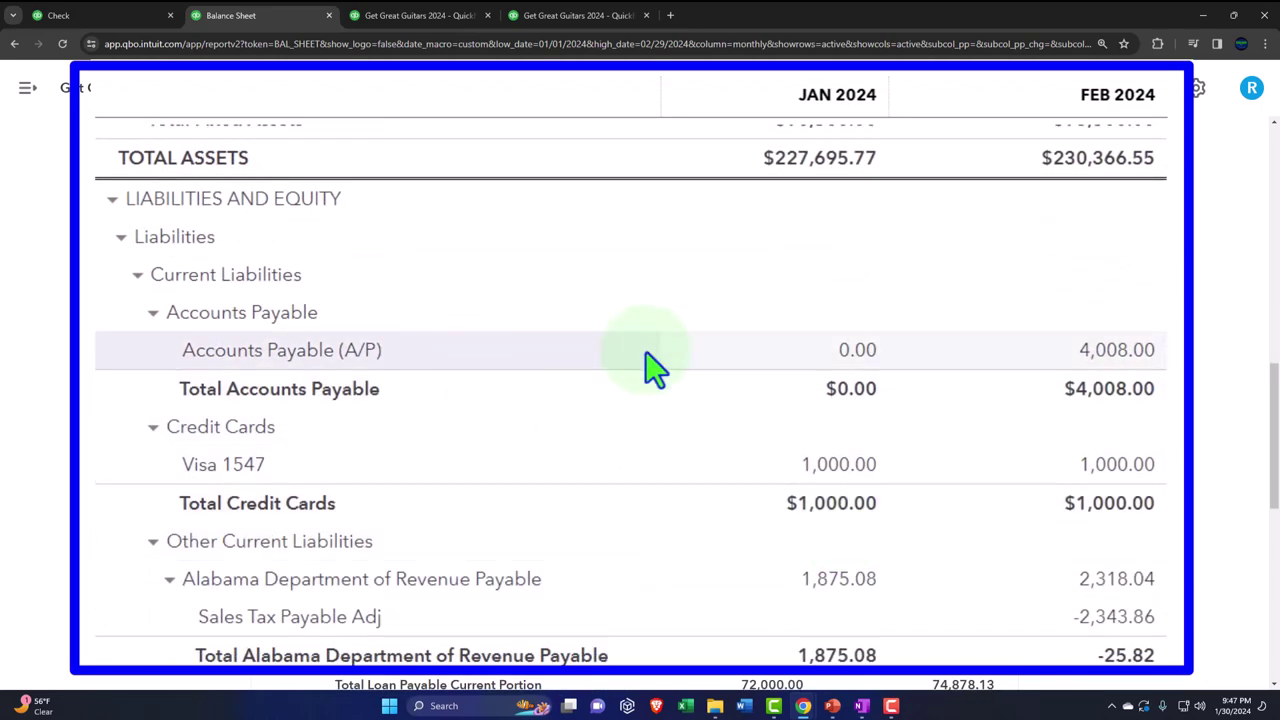
click(1116, 352)
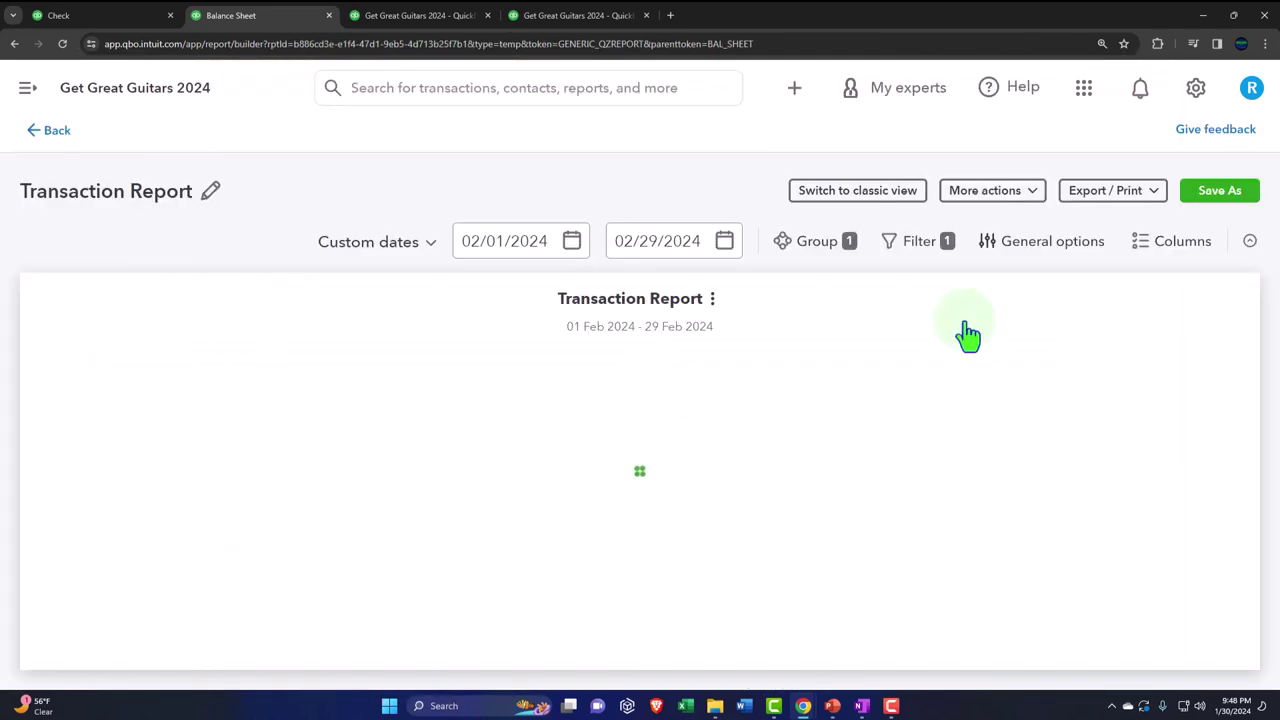
key(ctrl+minus)
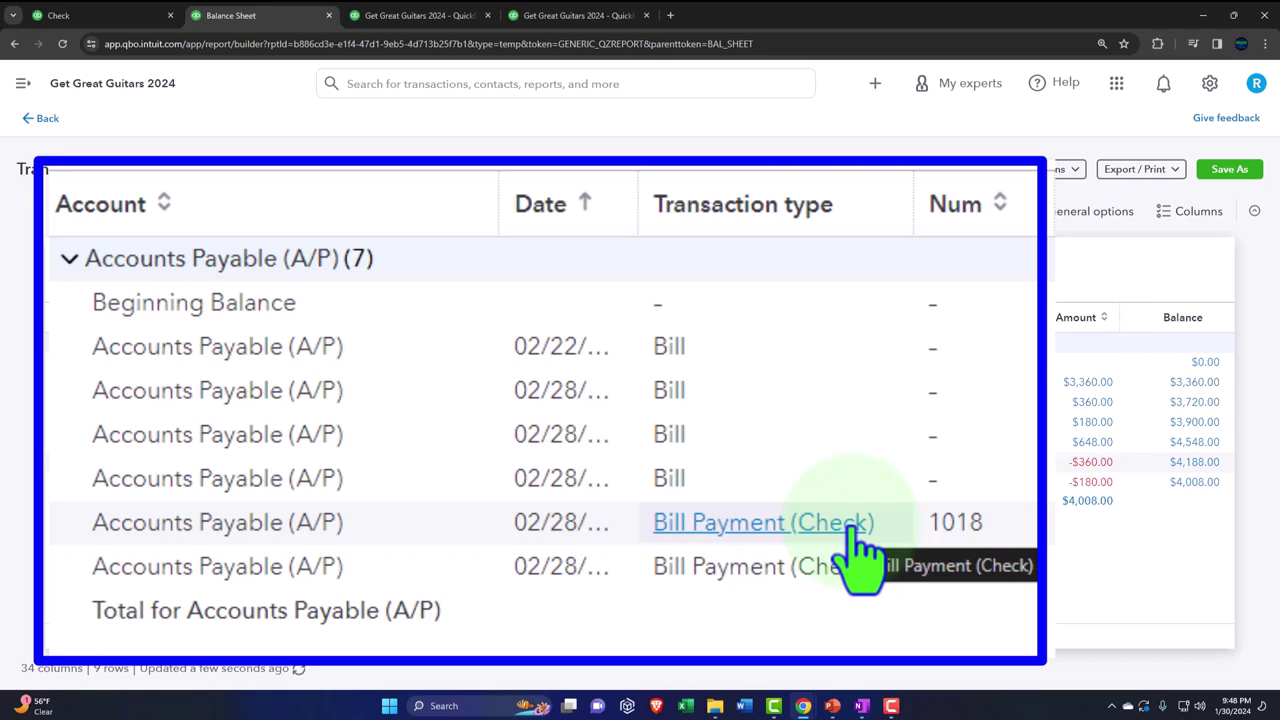
click(45, 122)
Review the February 2024 transactions behind Alabama Department of Revenue Payable, including Sales Tax Payable Adj, and return to the balance sheet
key(ctrl+plus)
key(ctrl+plus)
key(ctrl+plus)
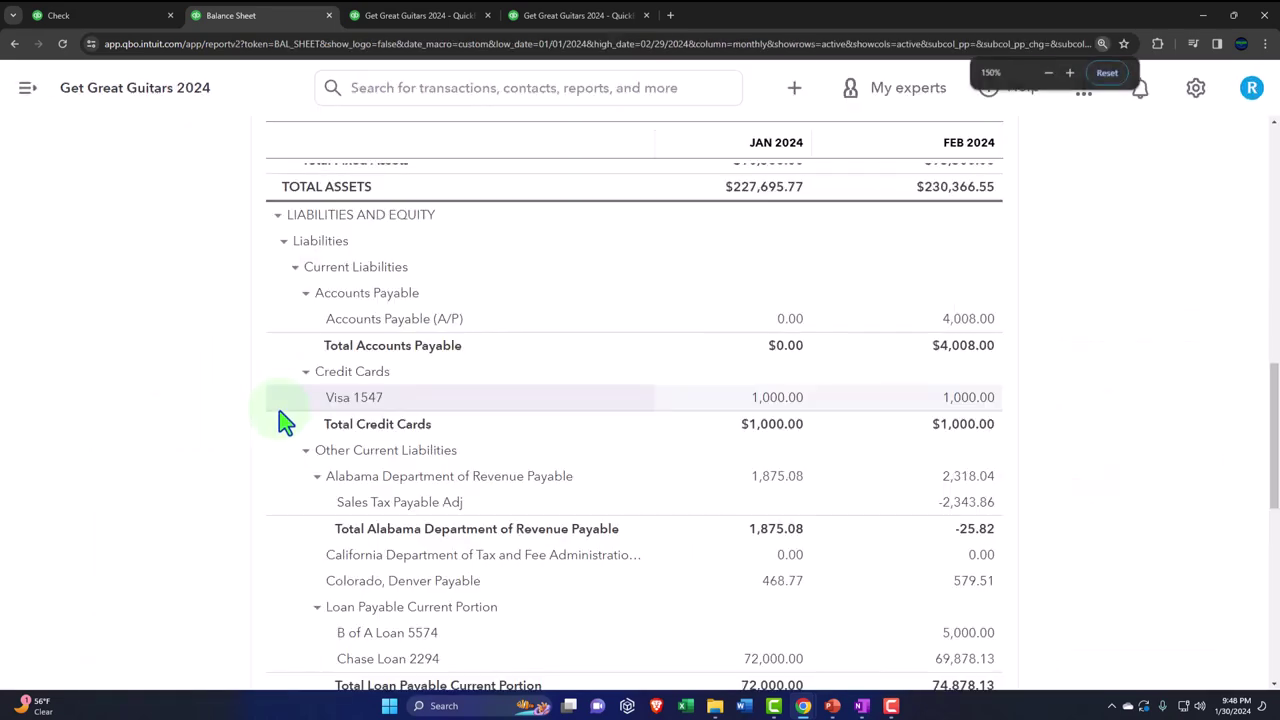
scroll(279, 415, down, 1)
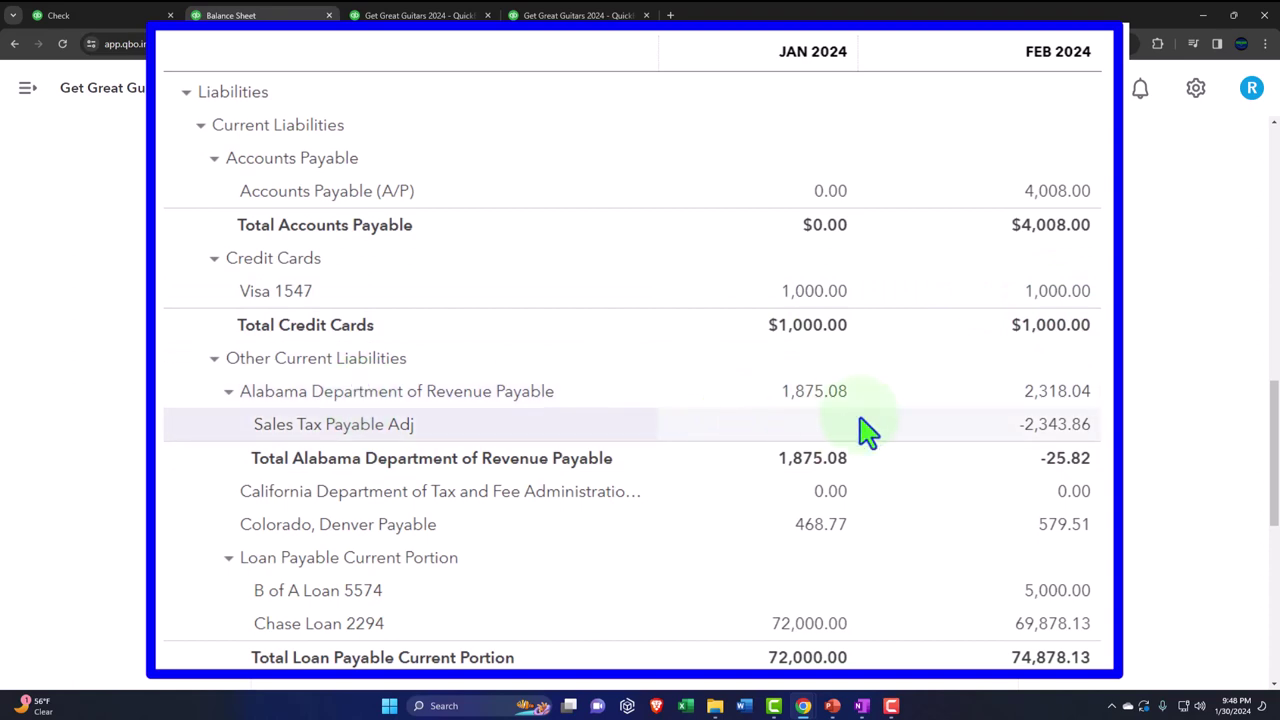
click(1030, 392)
click(1030, 392)
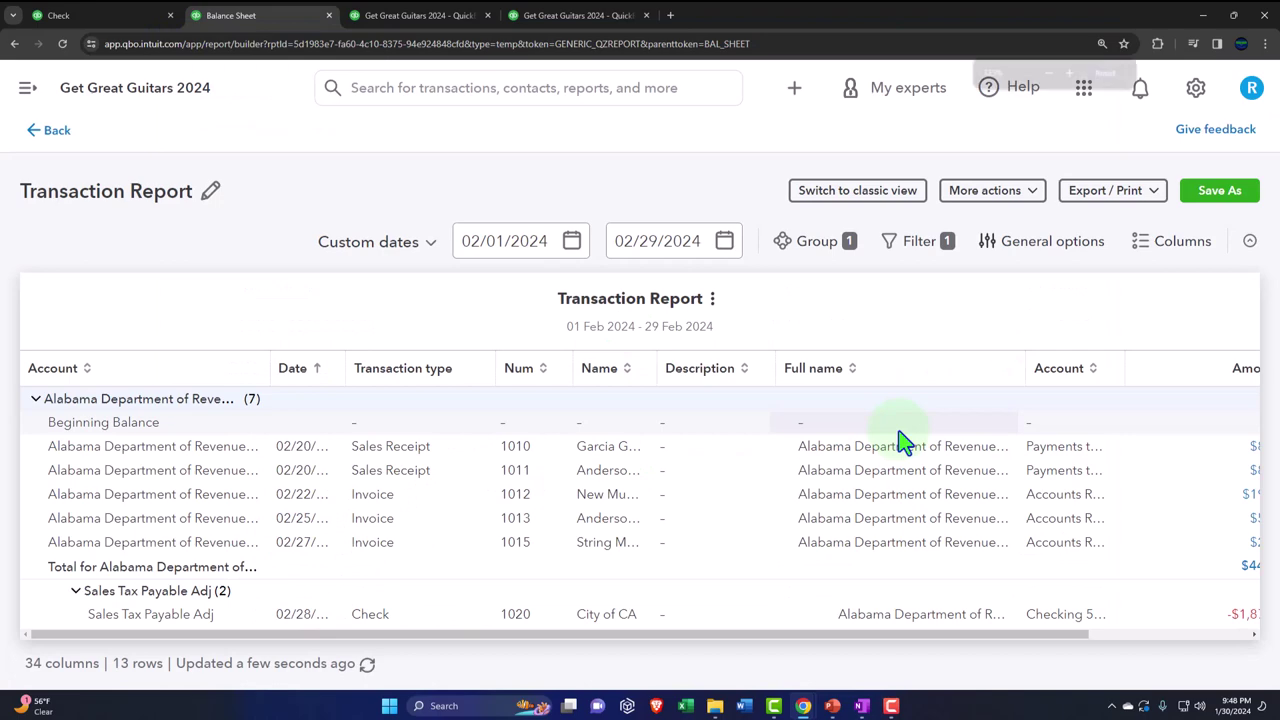
key(ctrl+minus)
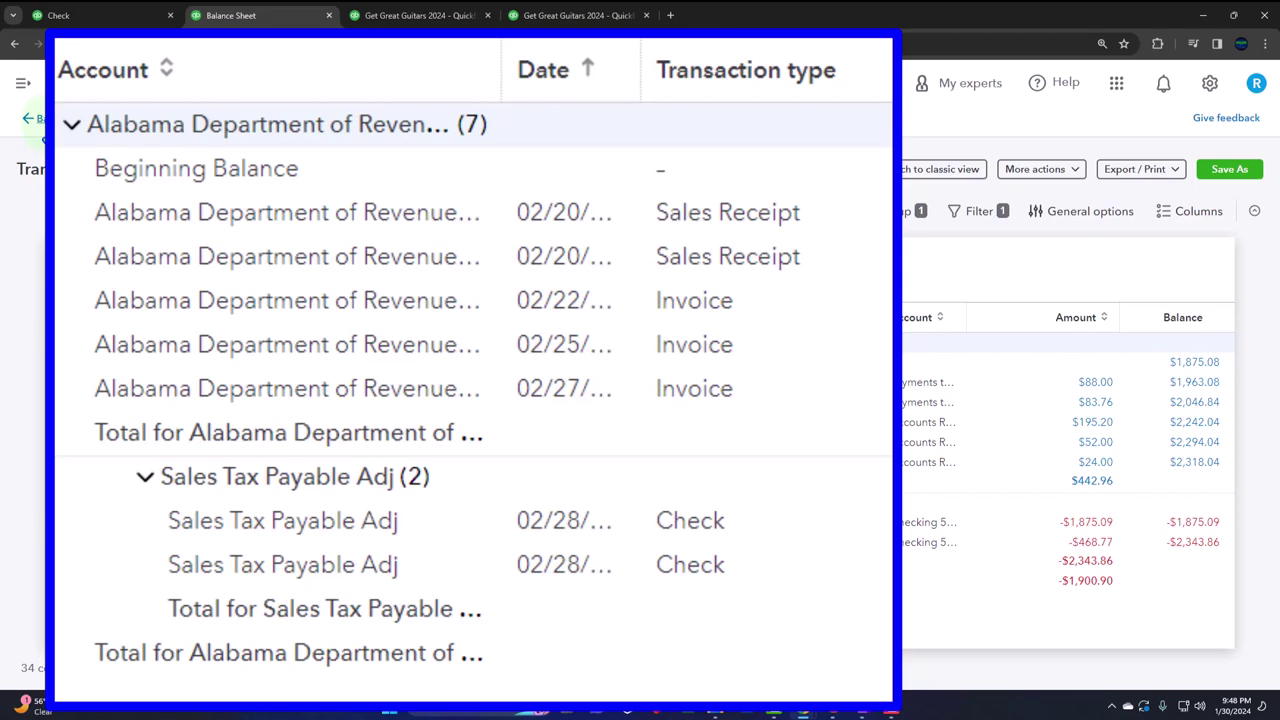
click(40, 118)
Inspect the February 2024 transactions of the Chase loan under Loan Payable Current Portion and return to the balance sheet
key(ctrl+plus)
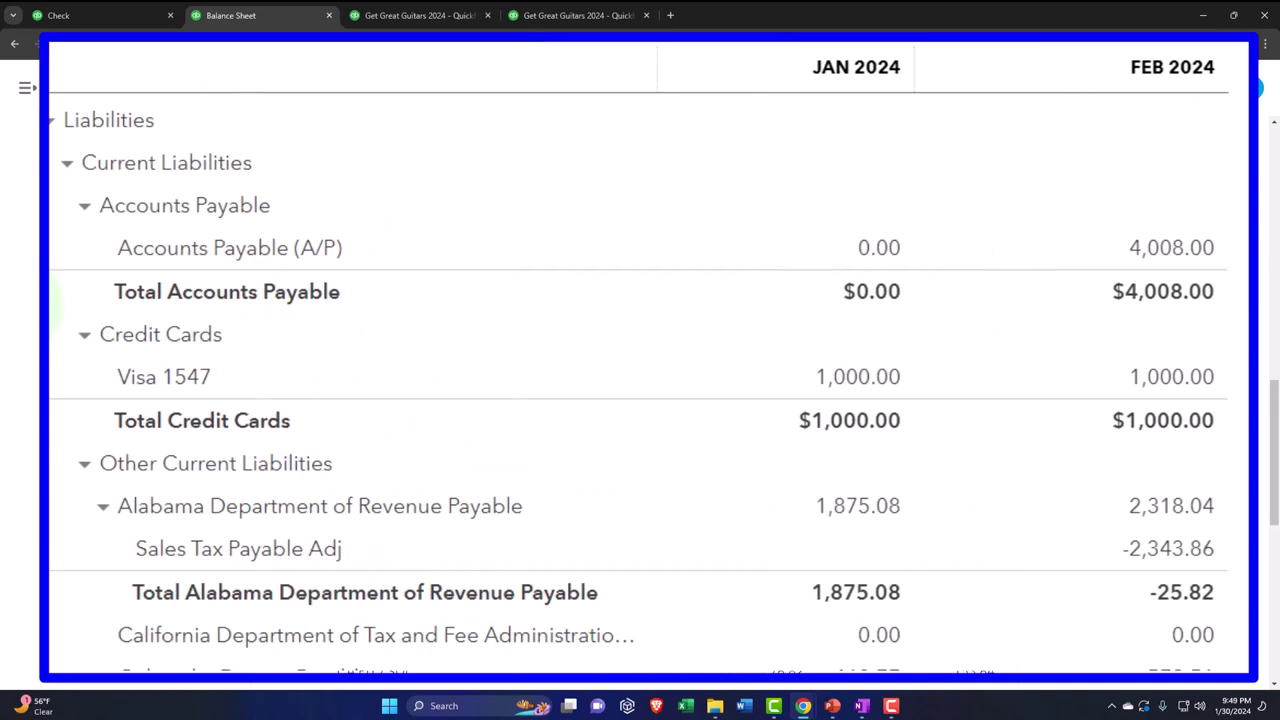
scroll(640, 400, down, 1)
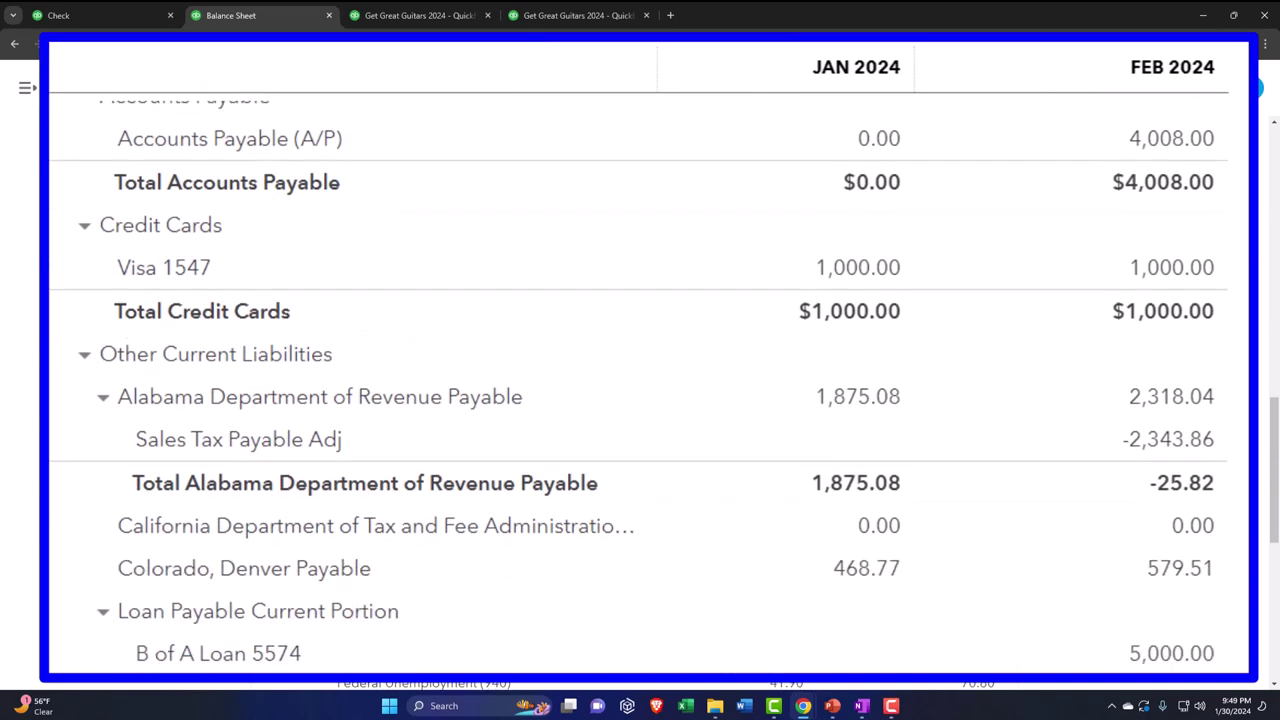
scroll(640, 400, down, 1)
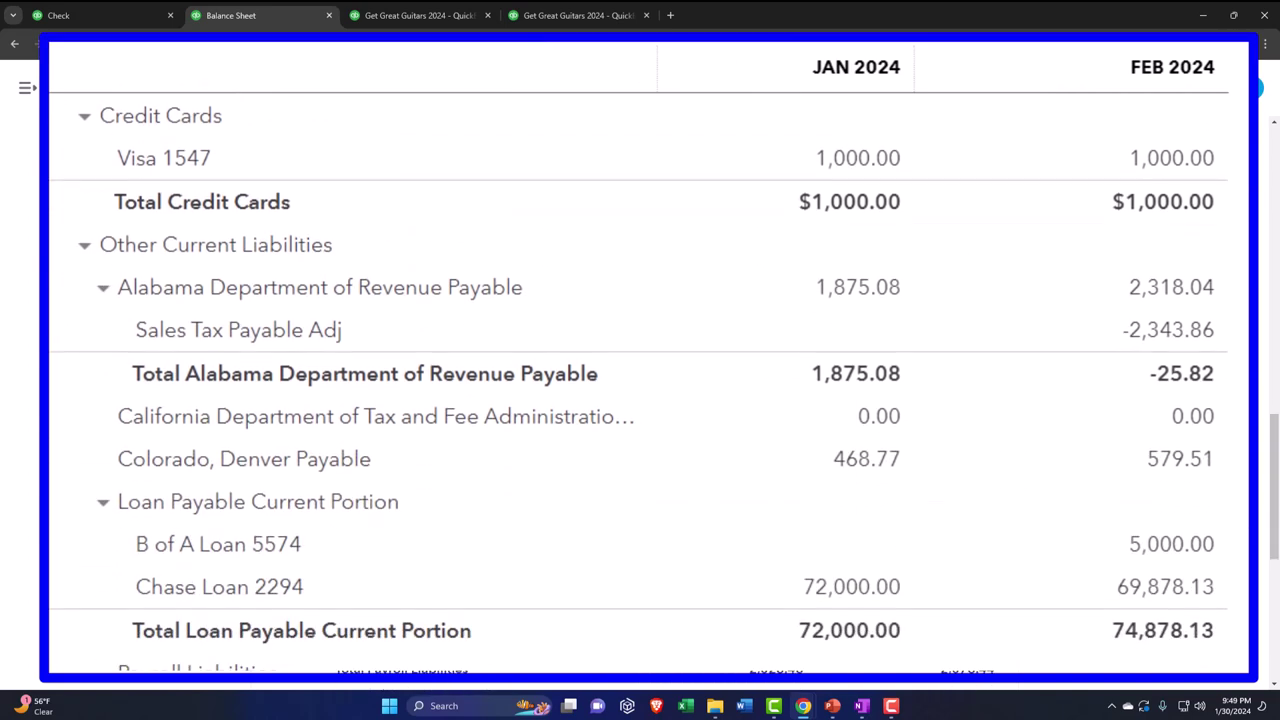
click(1197, 590)
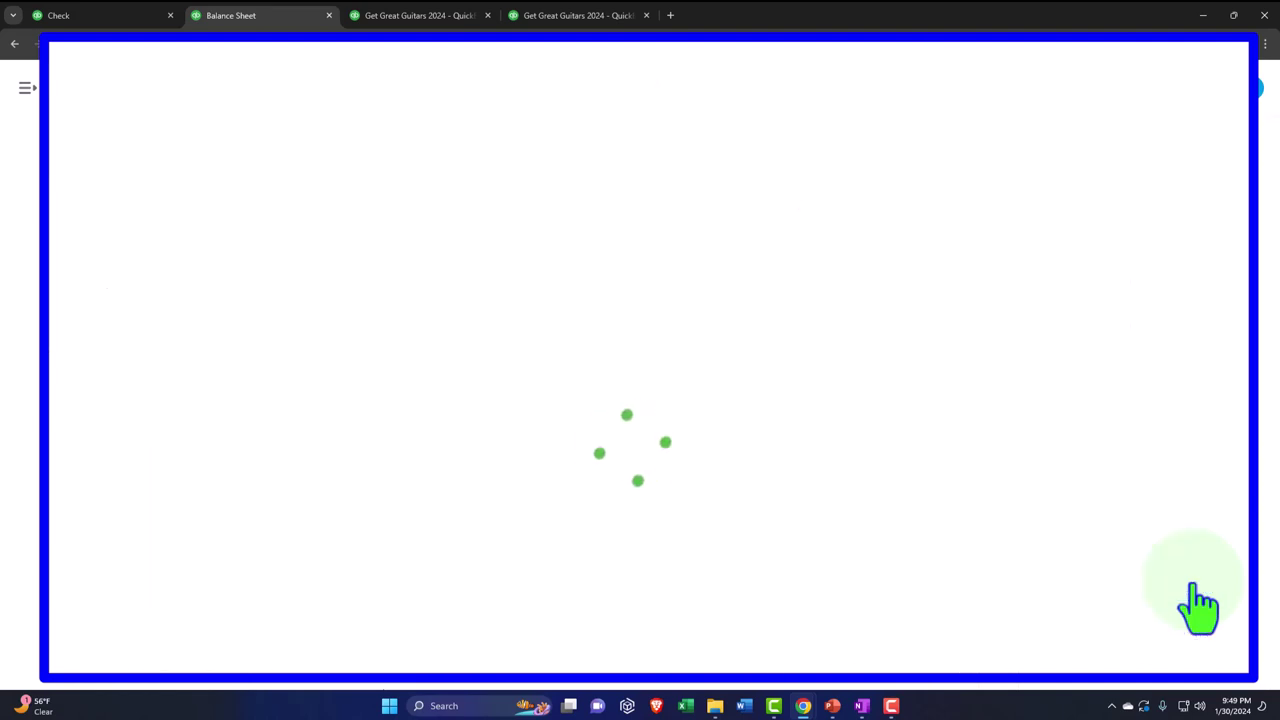
drag(877, 606, 1040, 560)
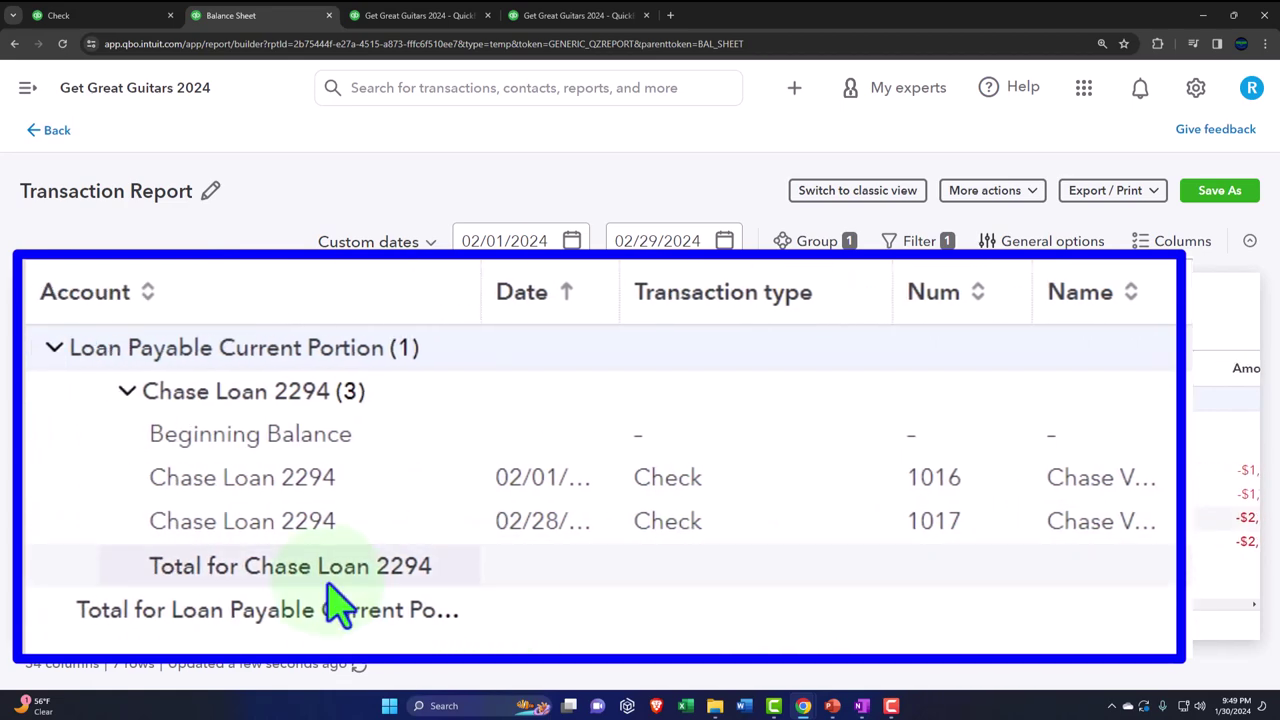
click(57, 131)
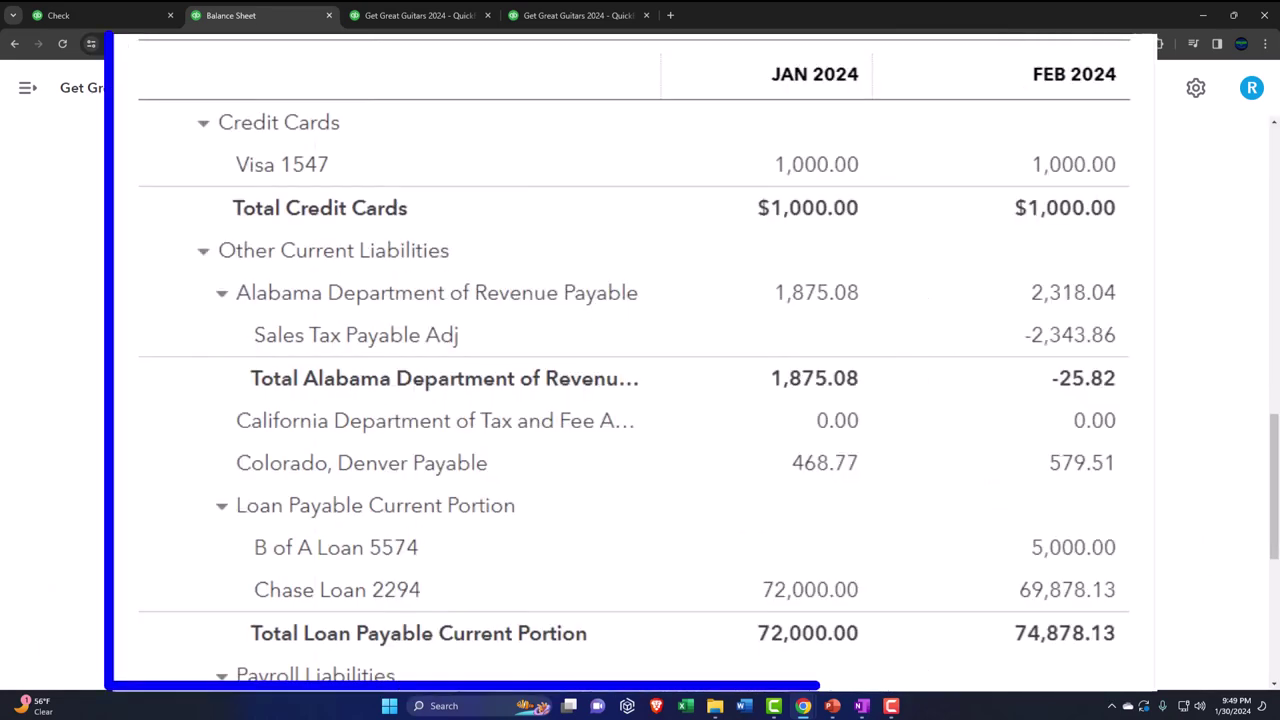
Review the February 2024 transactions of CA PIT / SDI under Payroll Liabilities and return to the balance sheet
scroll(257, 368, down, 2)
scroll(634, 400, down, 1)
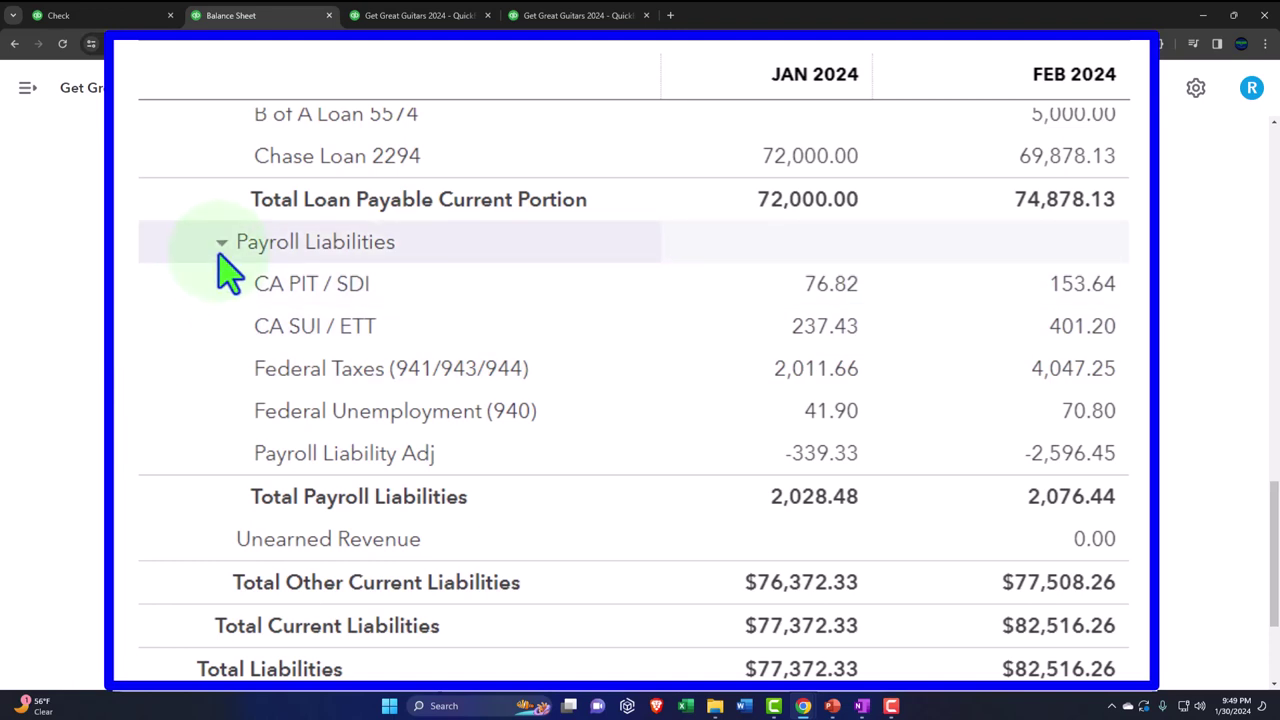
click(1100, 286)
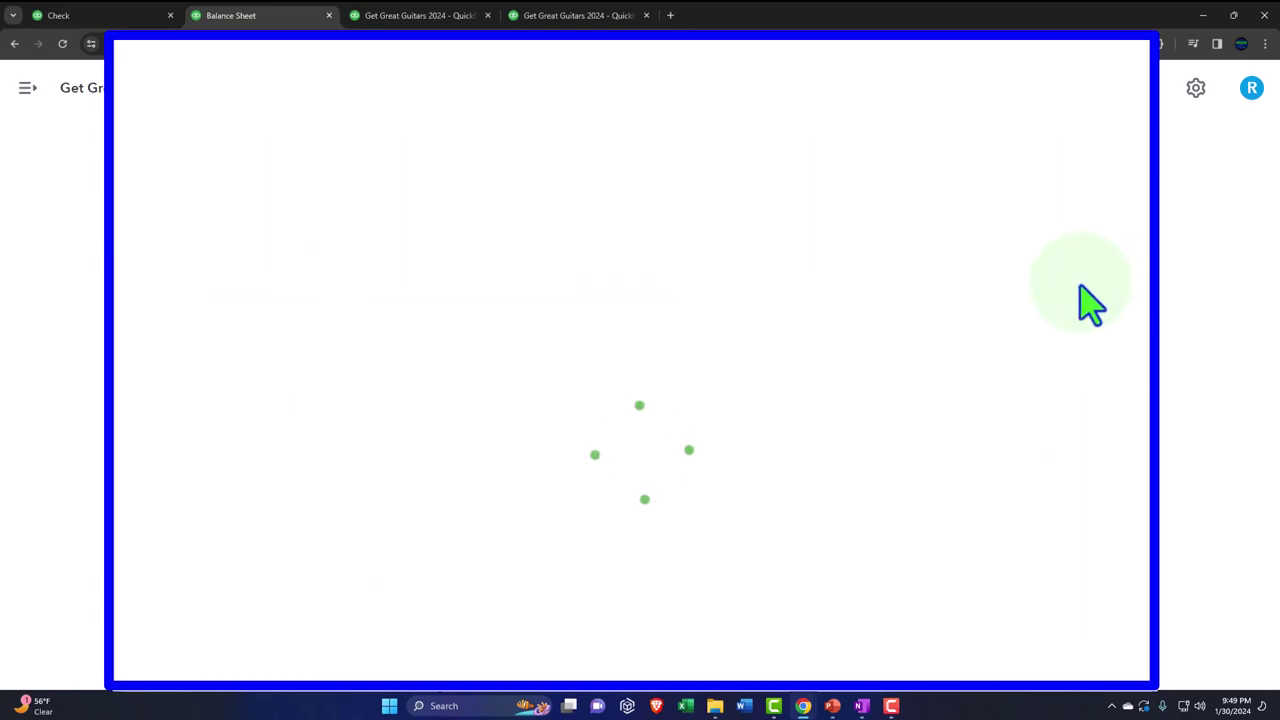
key(ctrl+minus)
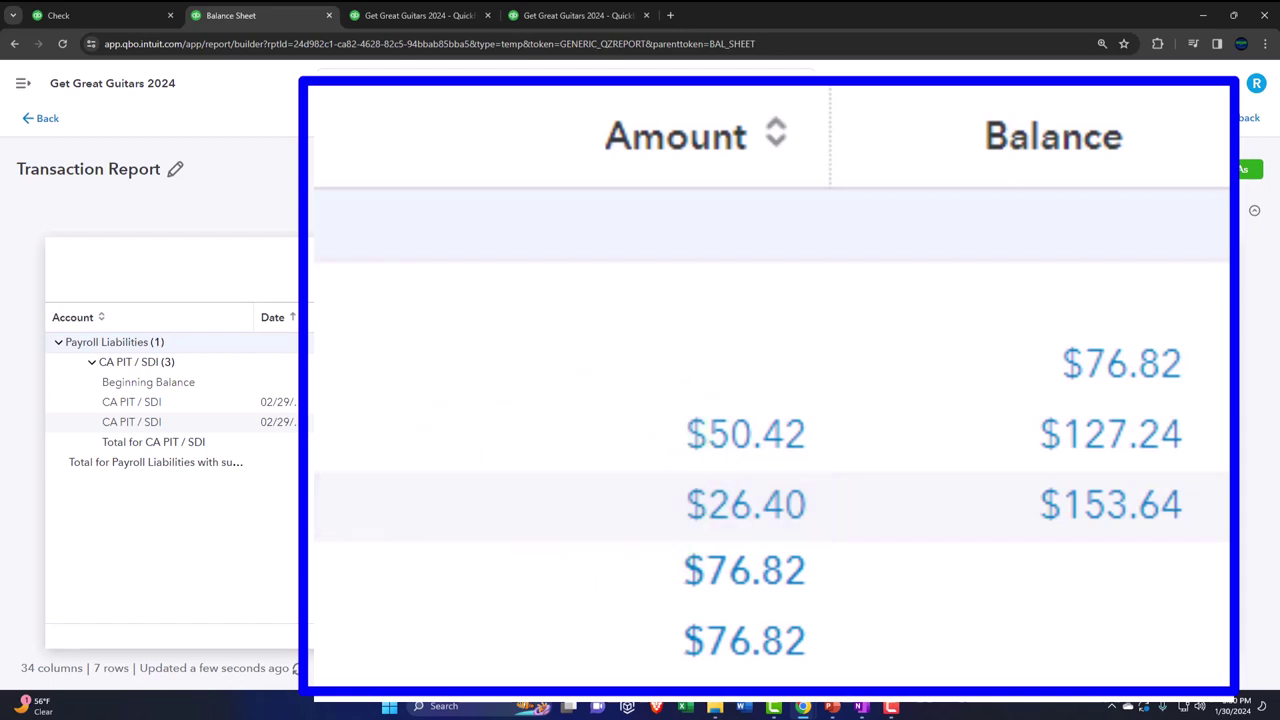
click(52, 124)
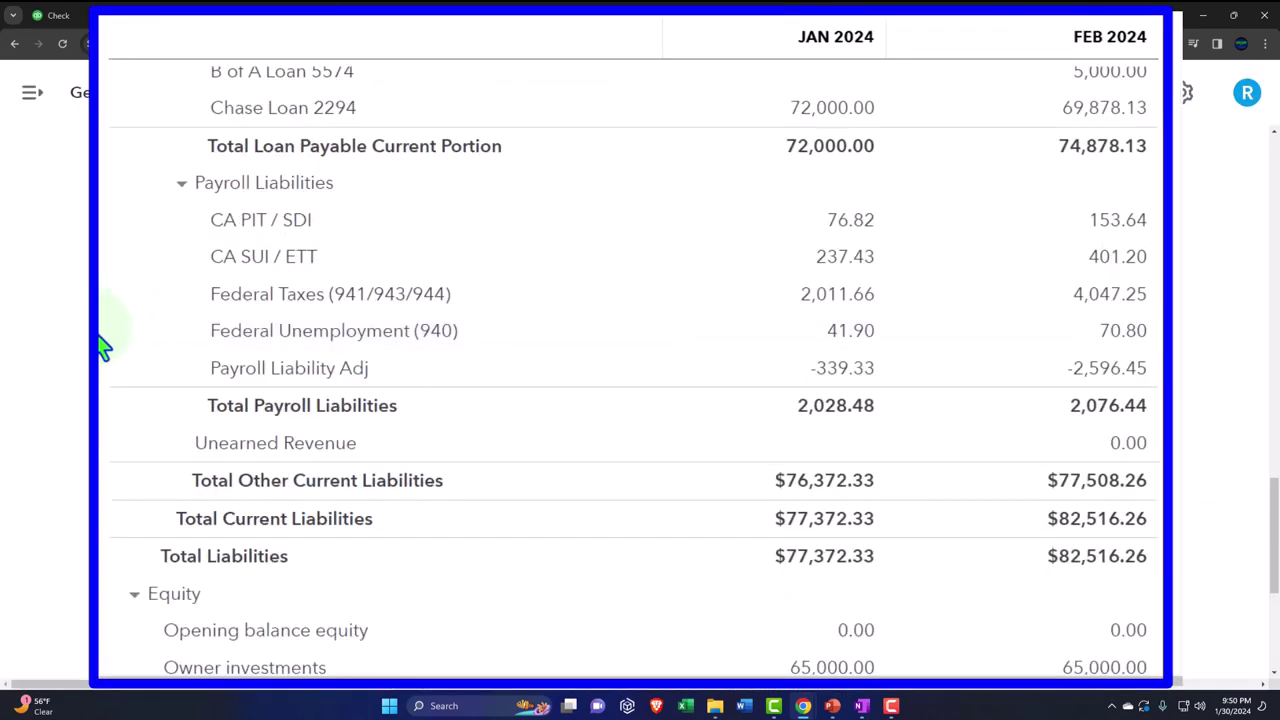
Examine the Unearned Revenue line, liability totals and Equity section of the balance sheet for January and February 2024
scroll(100, 345, down, 2)
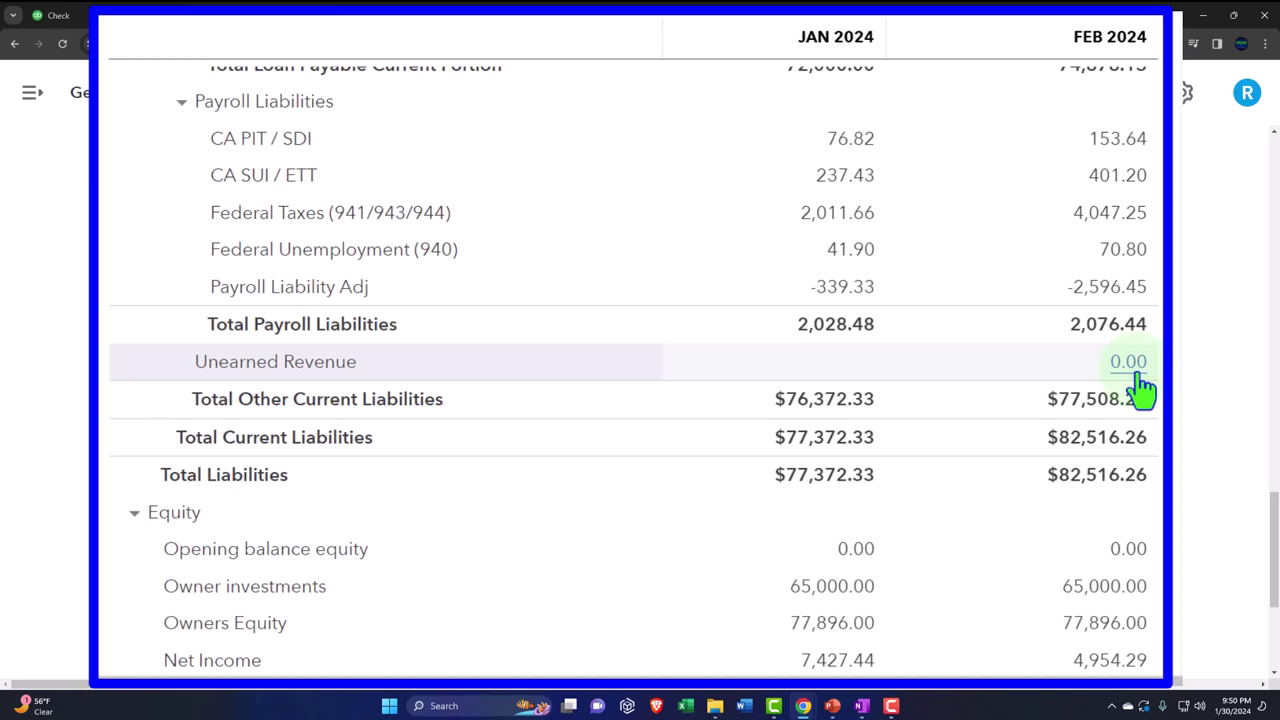
scroll(1140, 390, down, 1)
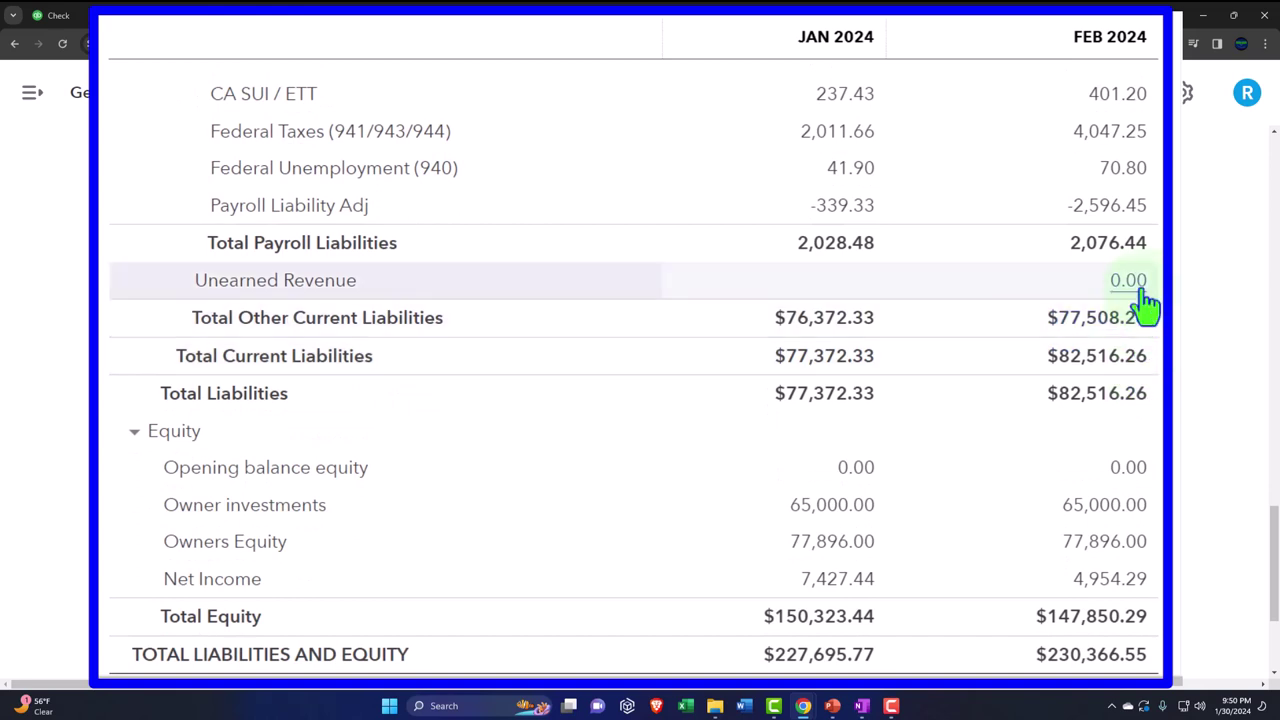
scroll(1145, 300, down, 2)
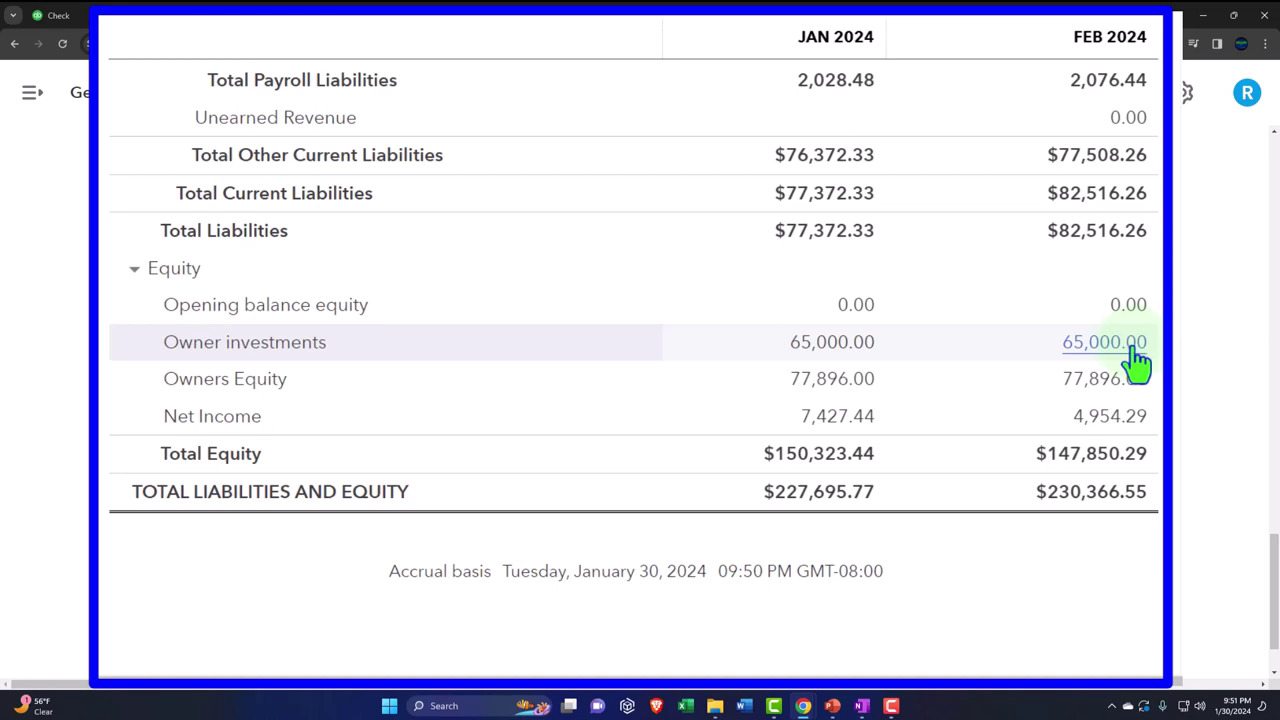
scroll(98, 418, up, 3)
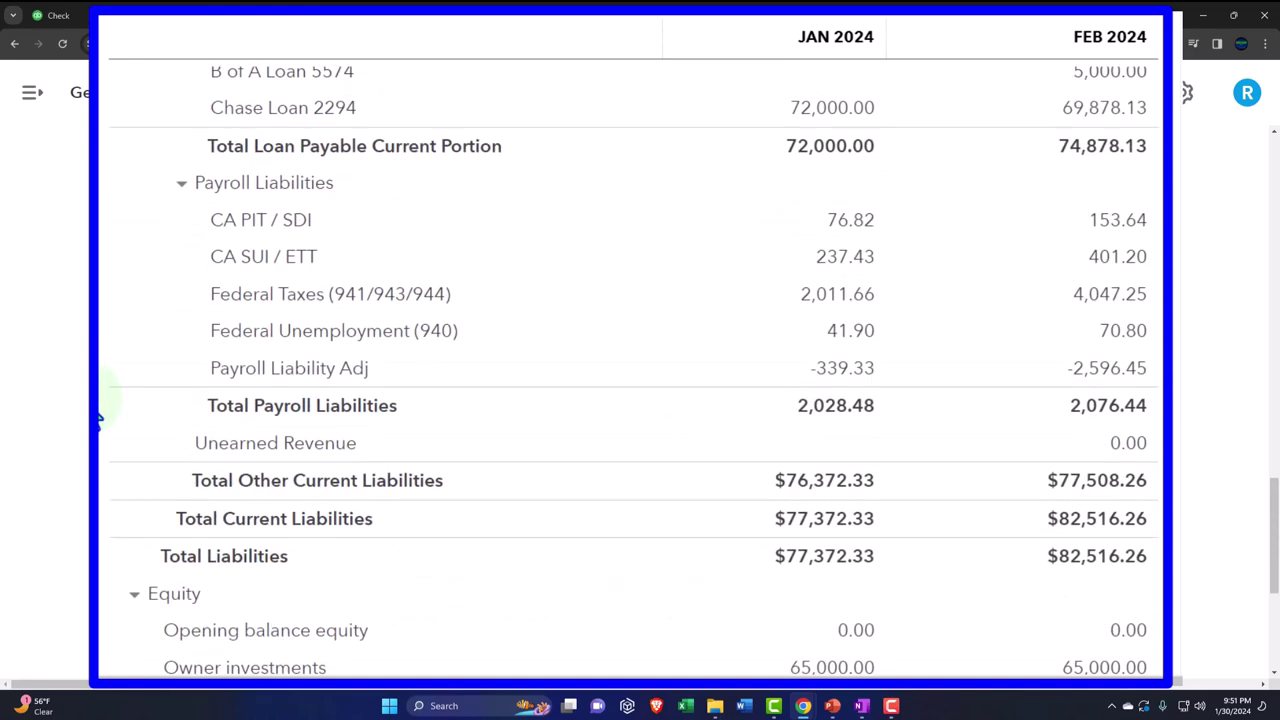
Collapse the Assets, Liabilities and Equity sections of the balance sheet to their monthly totals
scroll(98, 418, up, 15)
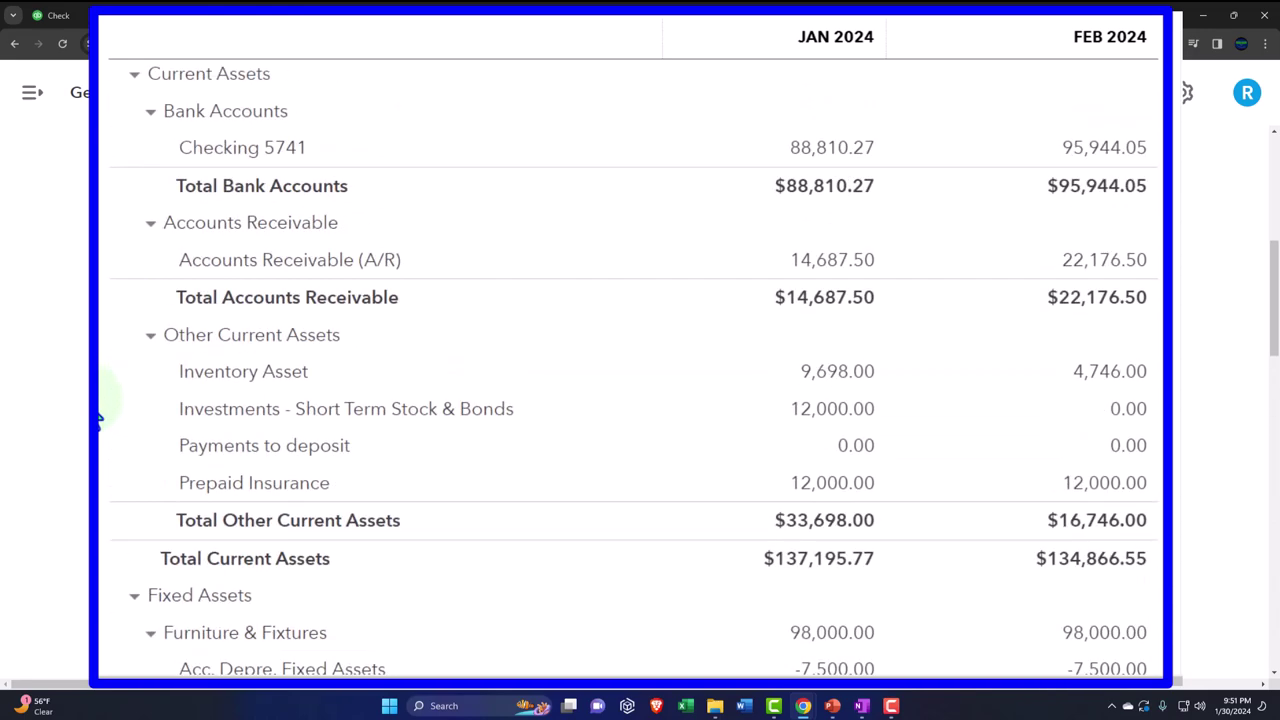
scroll(98, 418, up, 4)
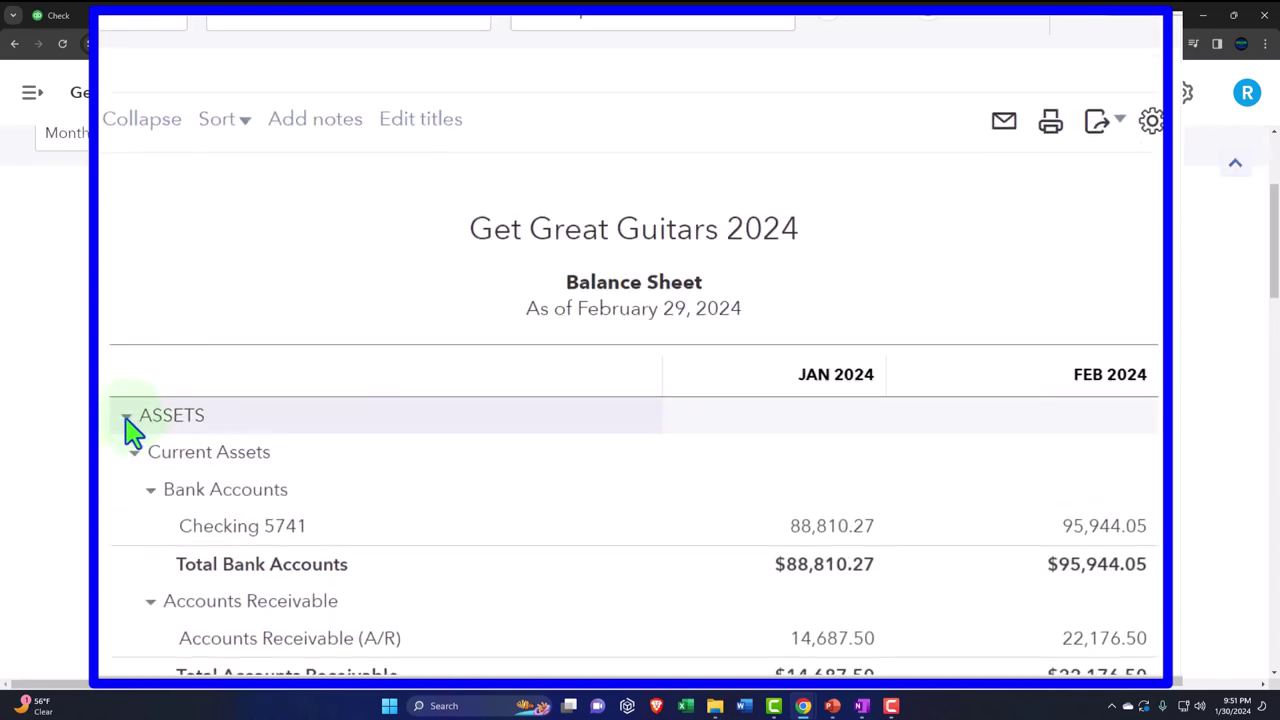
click(127, 420)
click(130, 491)
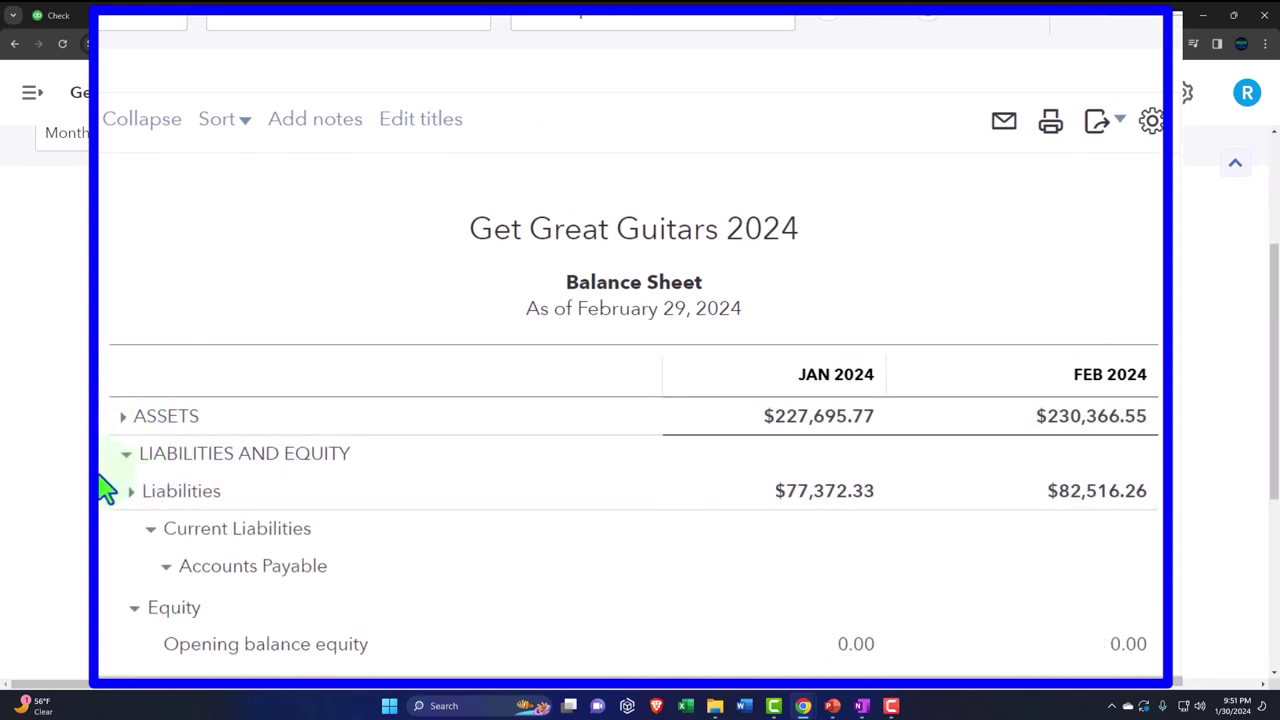
click(224, 371)
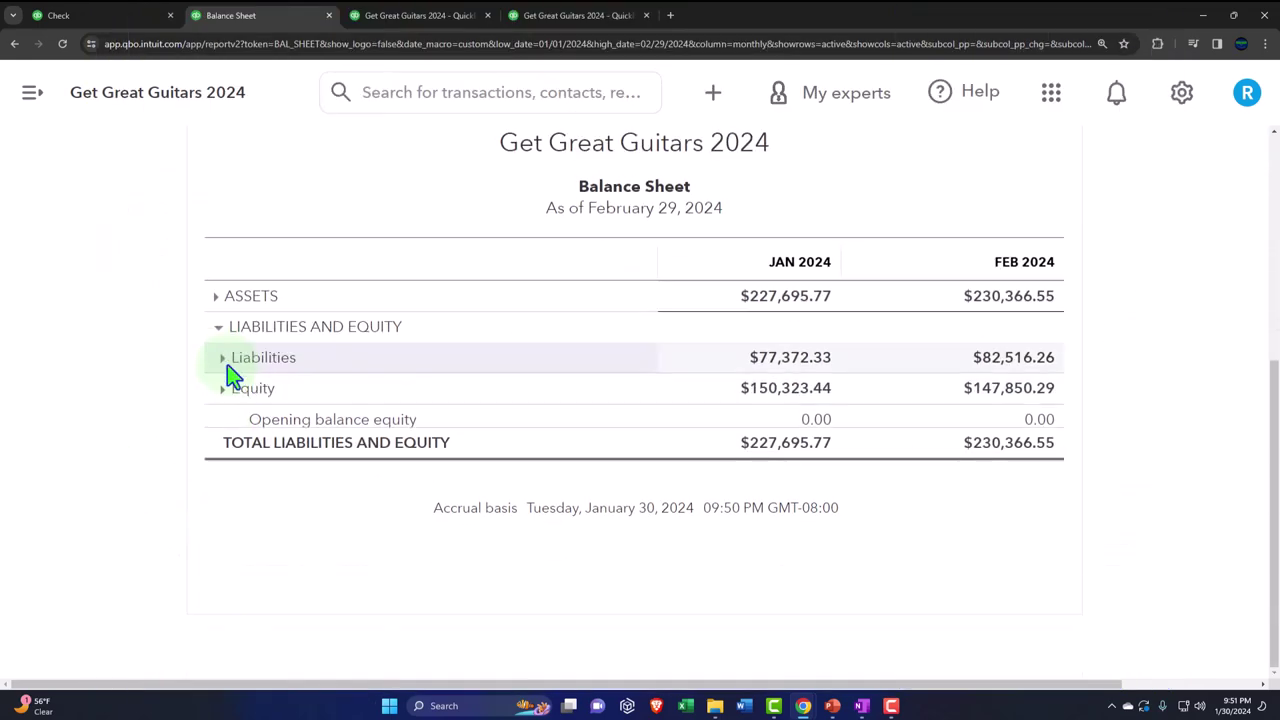
Open the Windows Calculator, keep it on top of other windows and place it below the balance sheet totals
click(441, 704)
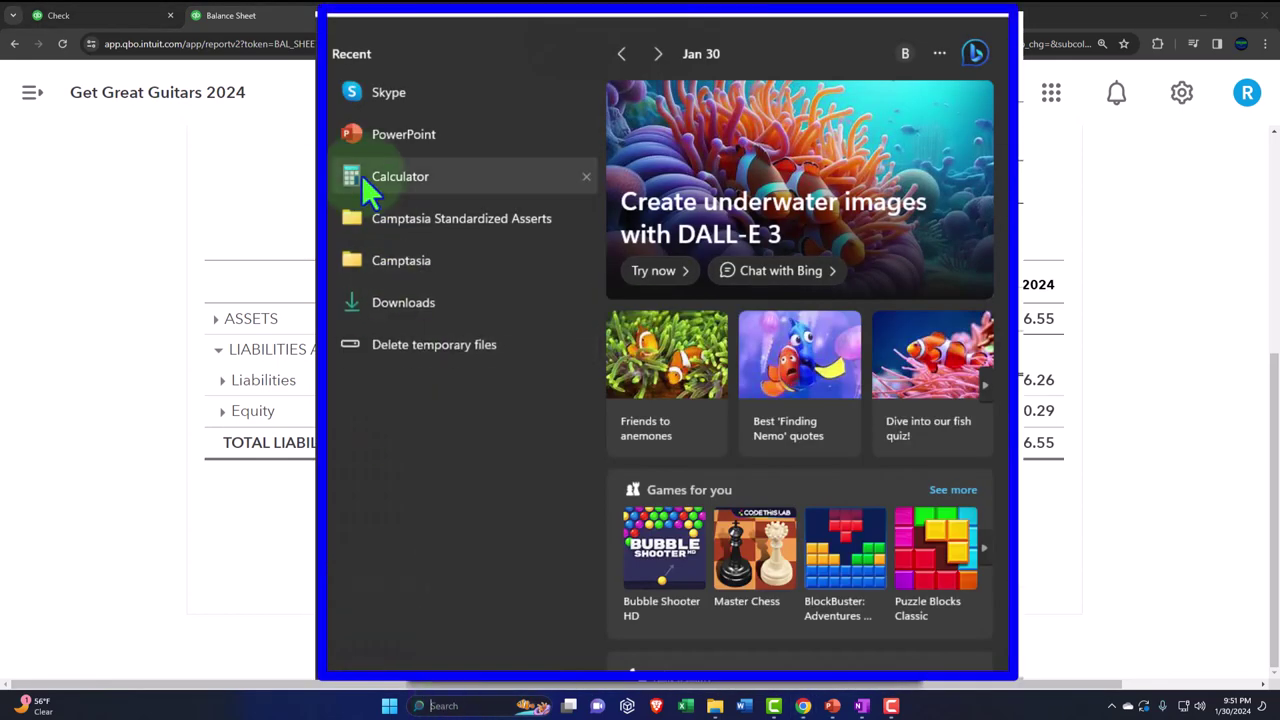
click(361, 176)
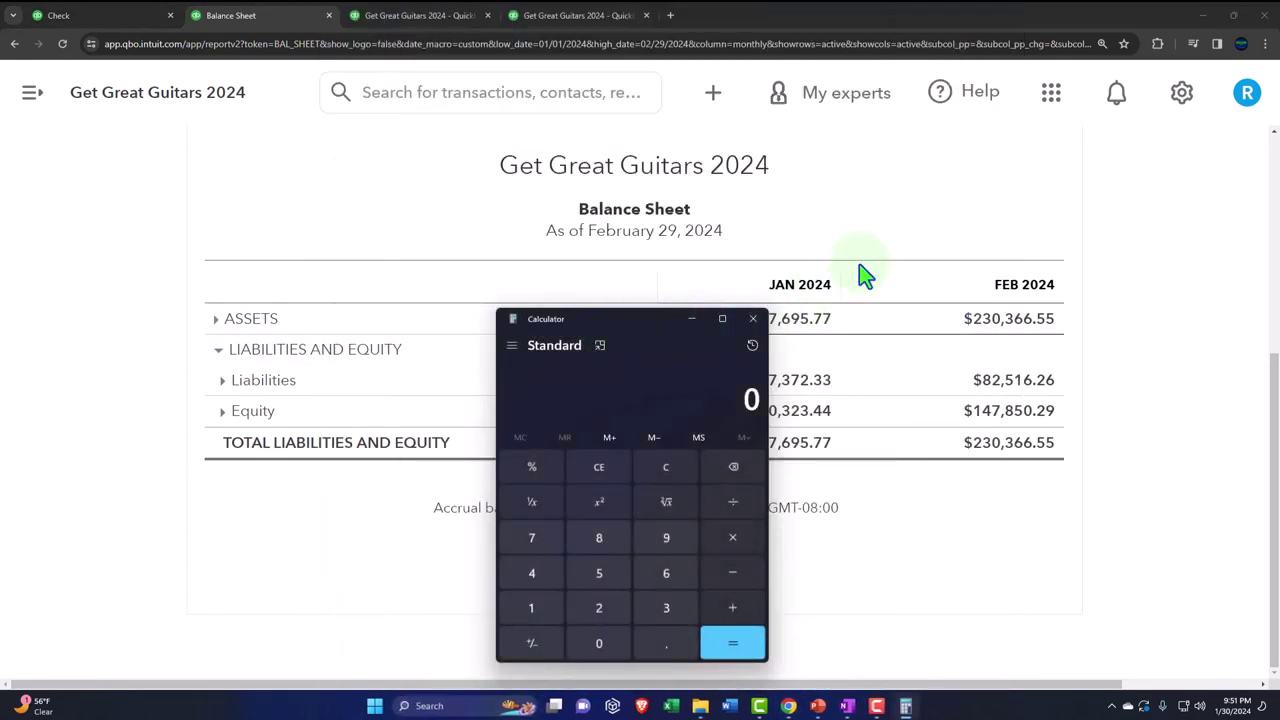
drag(640, 321, 1110, 153)
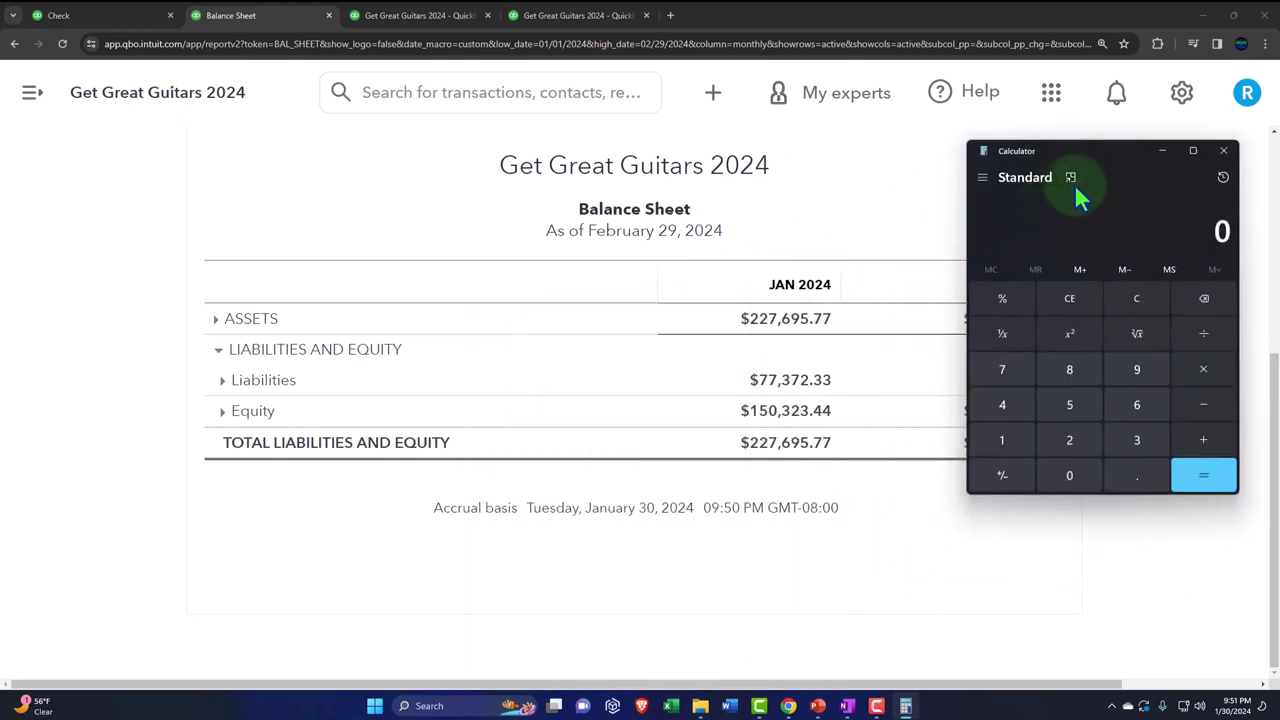
click(1071, 179)
drag(1122, 56, 631, 508)
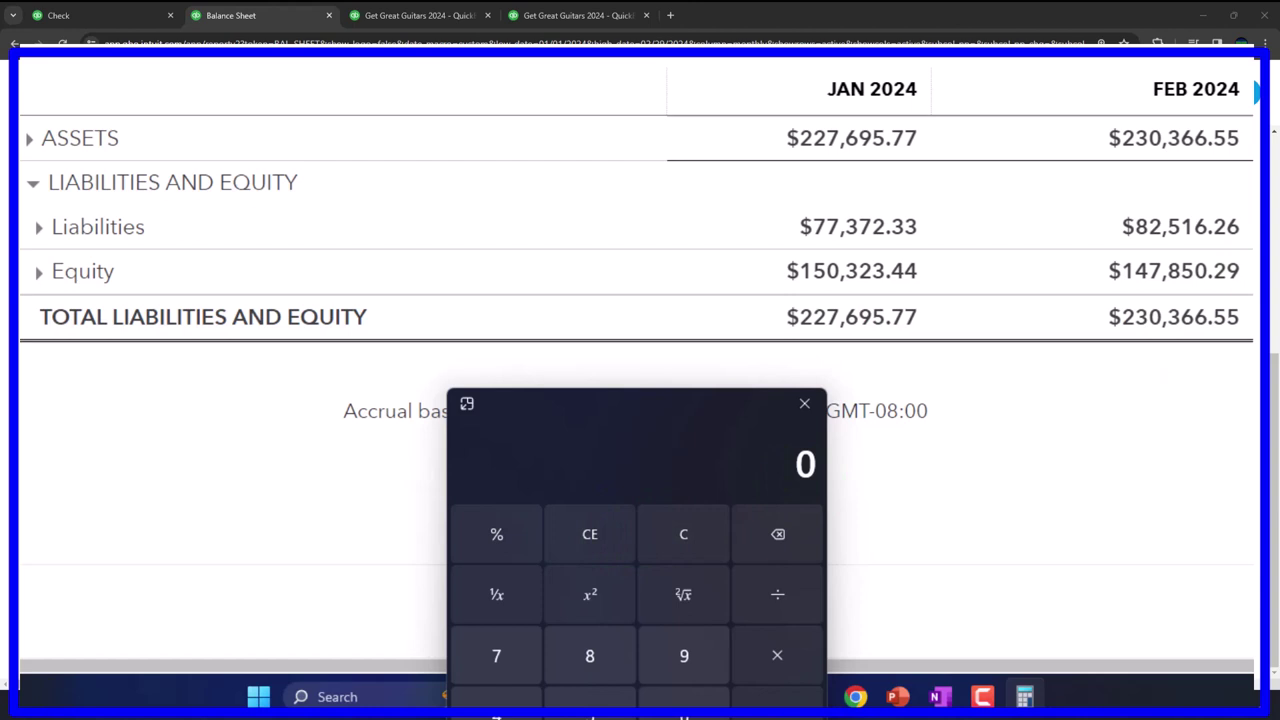
Calculate February assets minus liabilities as 230,366.55 − 82,516.26 in the calculator
text(23033)
key(BackSpace)
text(66.55)
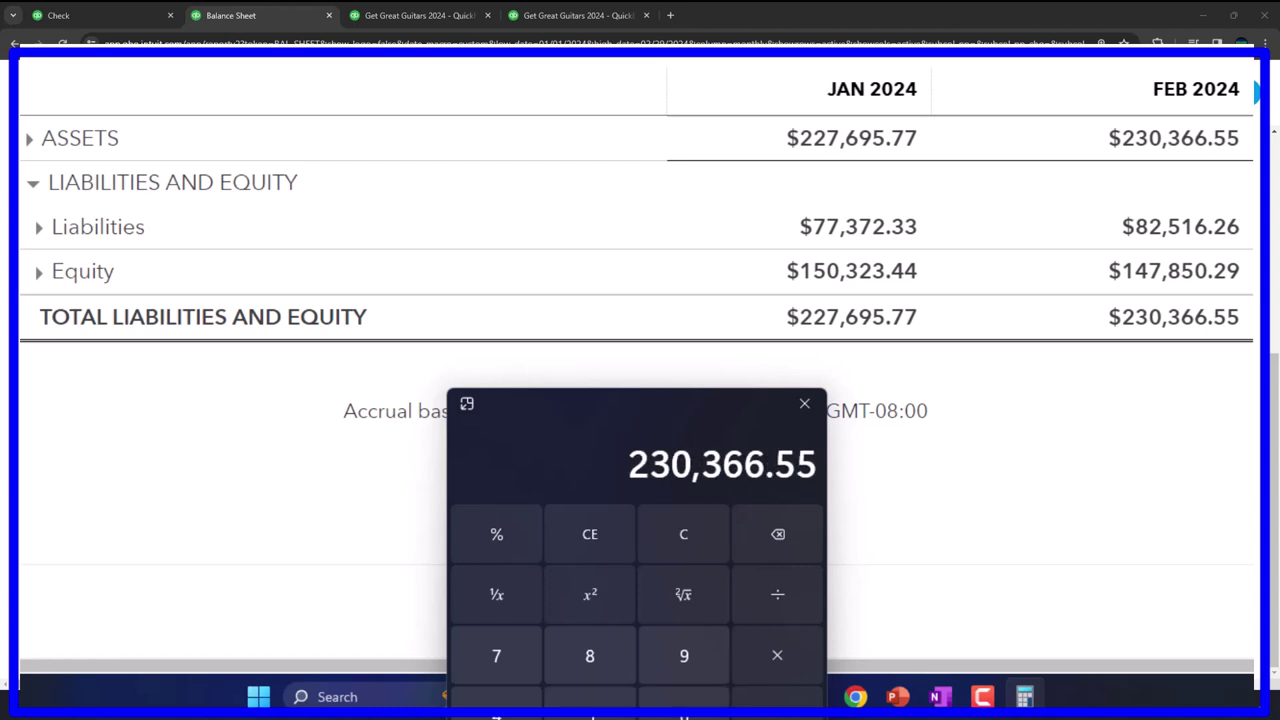
text(-82516.)
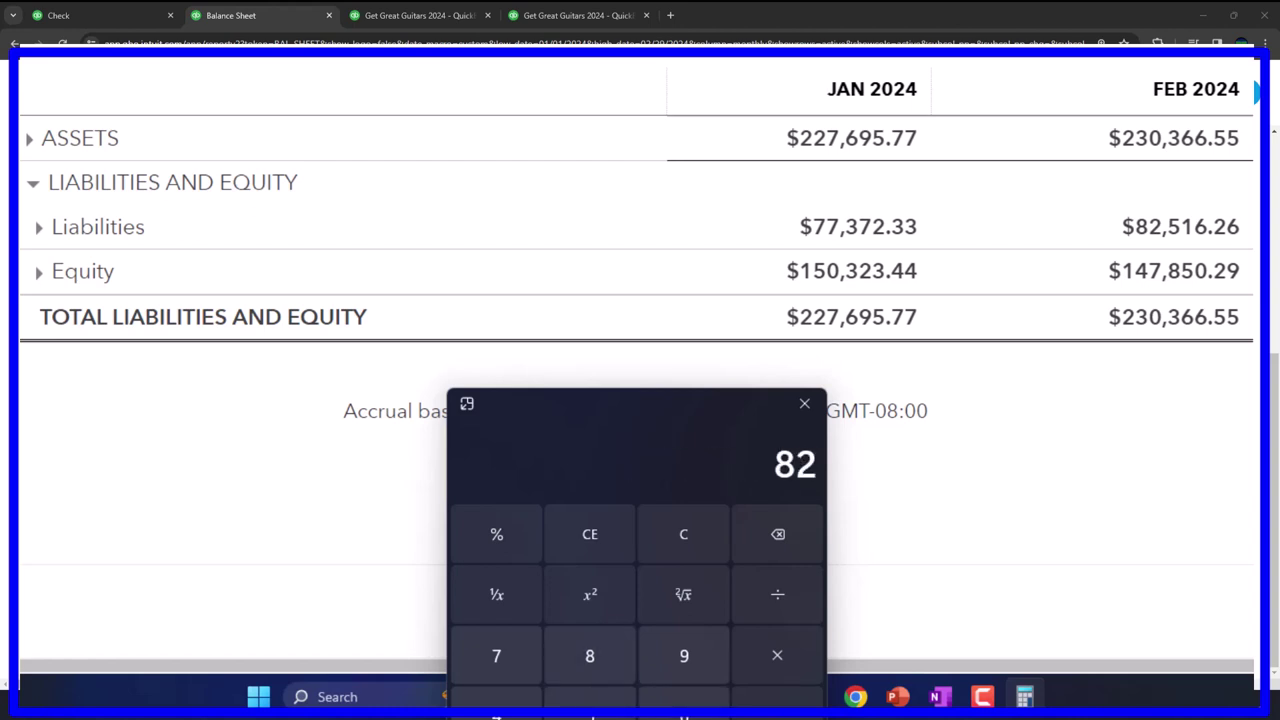
text(26)
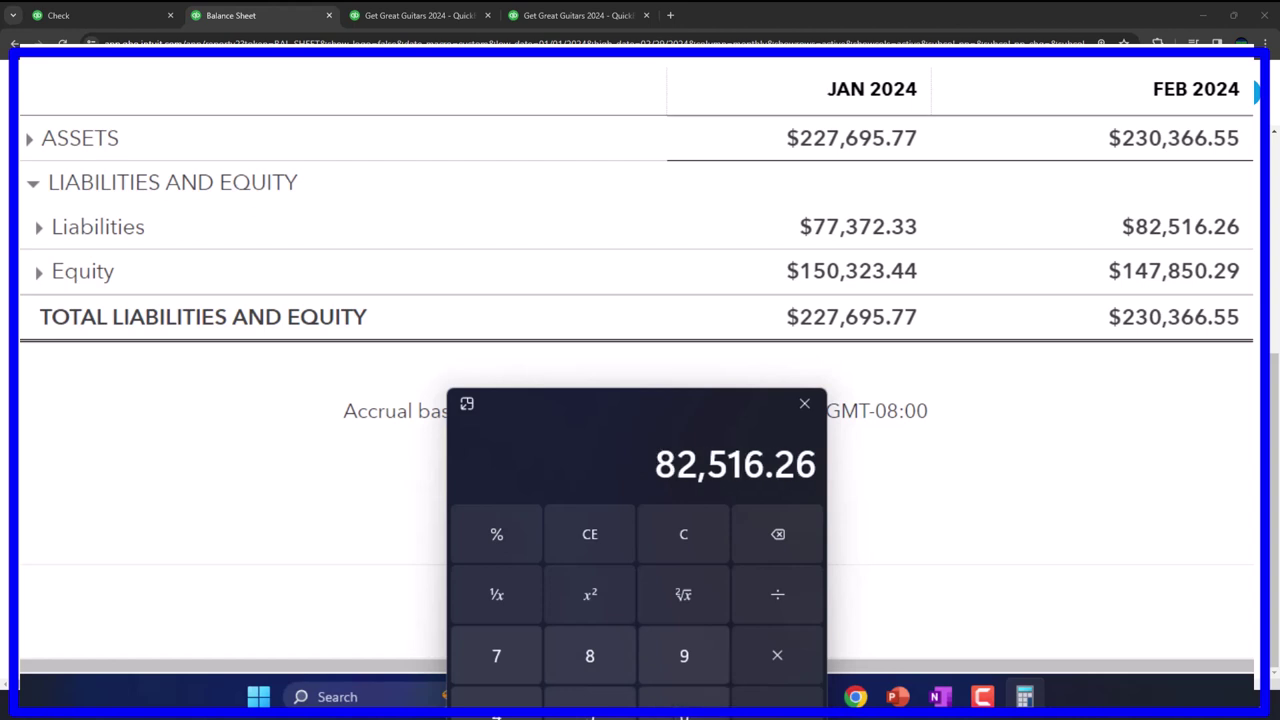
key(Return)
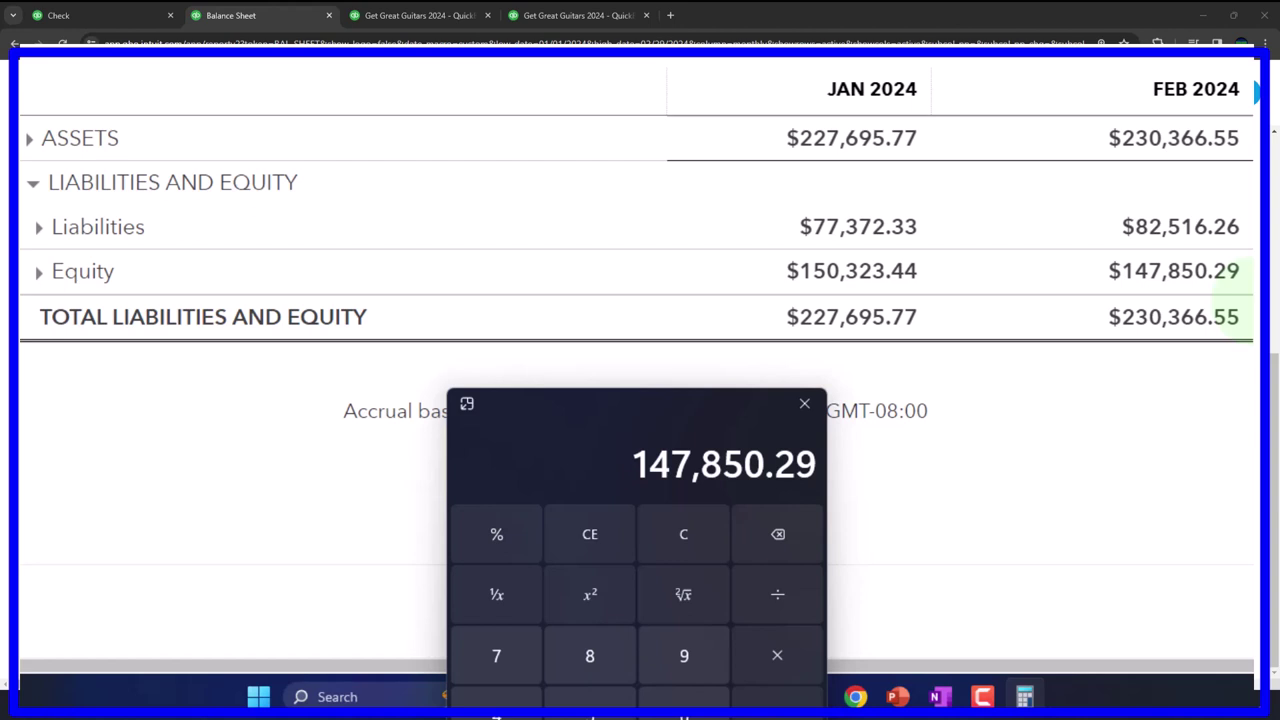
Expand the Assets section, review its current and fixed asset lines, and collapse it again
click(29, 139)
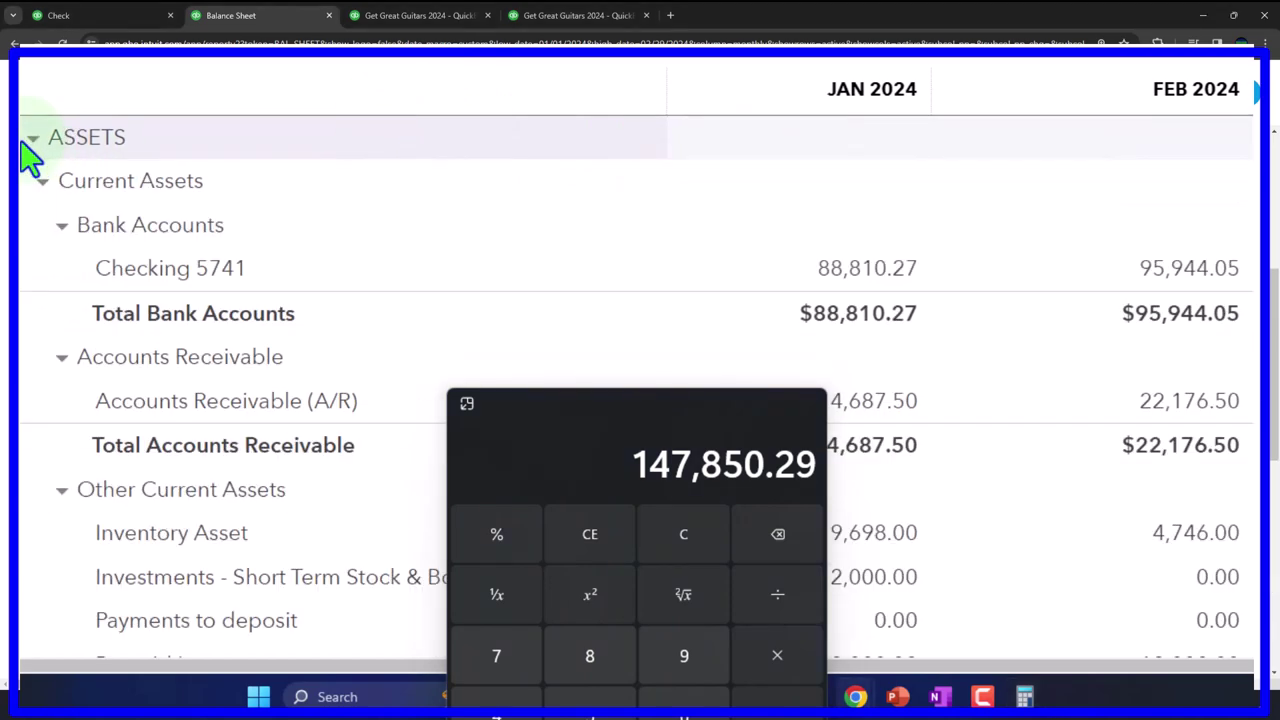
scroll(148, 452, down, 3)
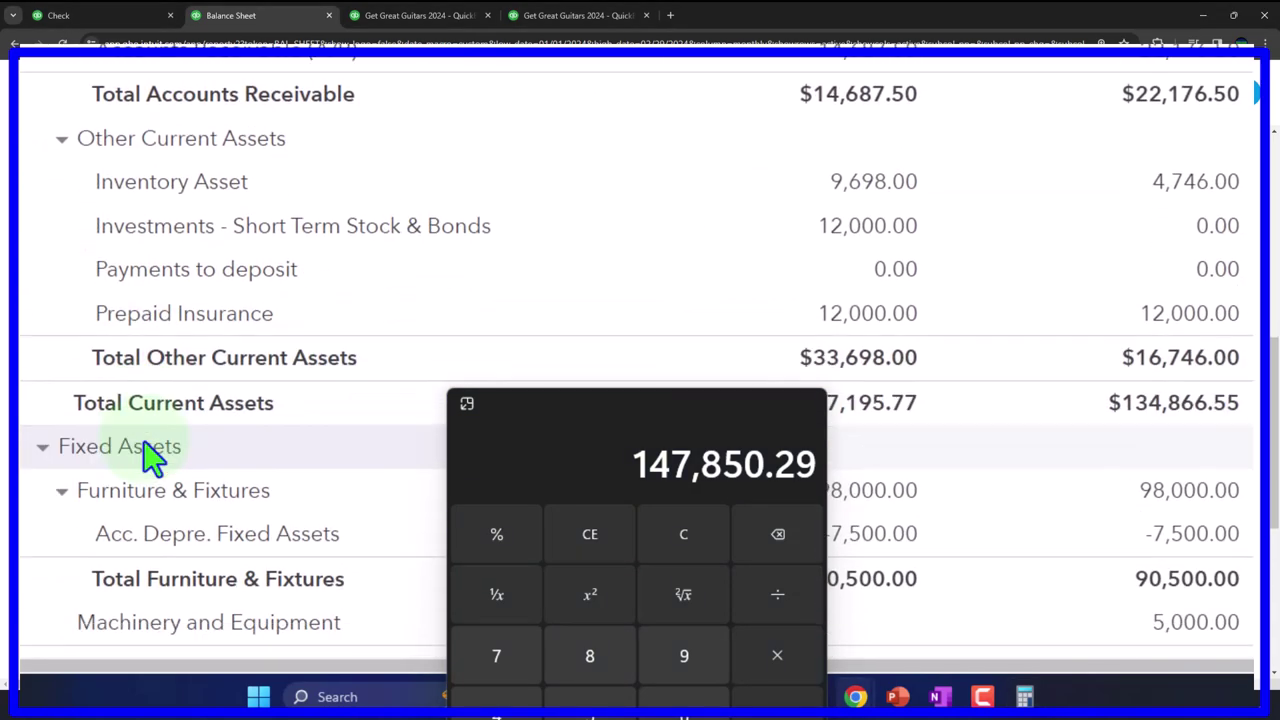
scroll(143, 437, up, 3)
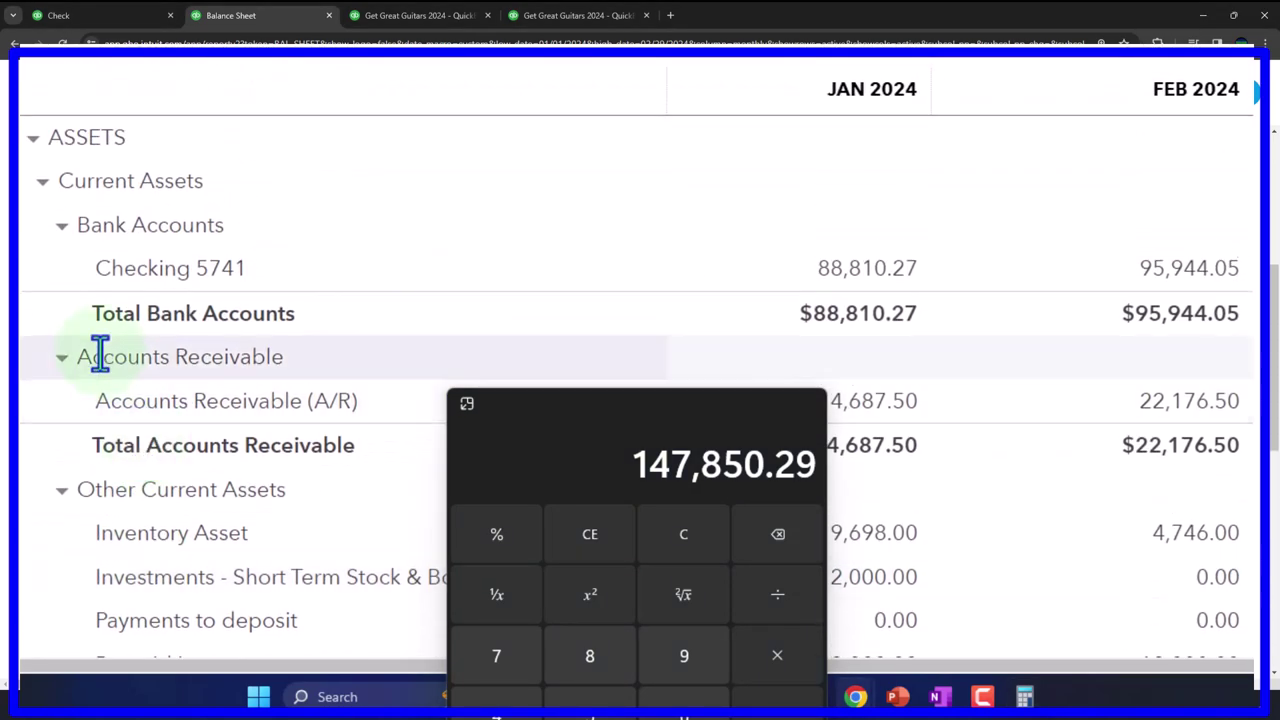
click(32, 139)
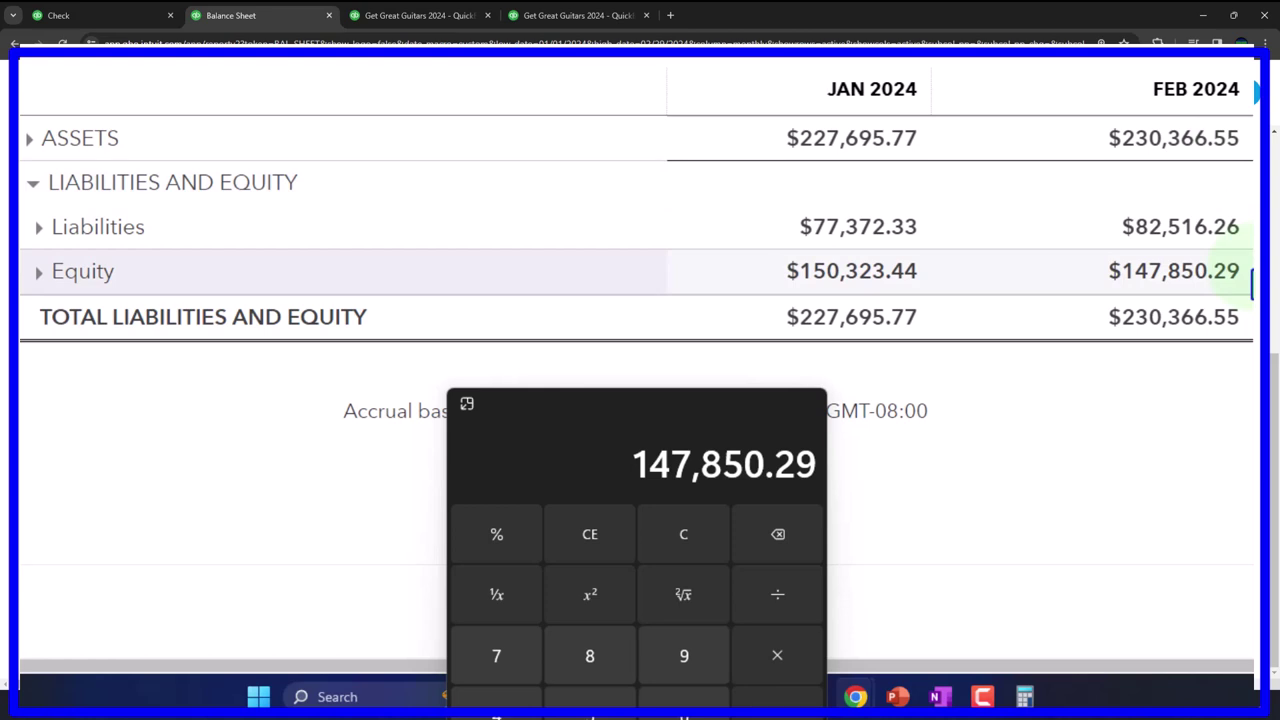
Close the calculator and expand the Equity, Liabilities and Assets sections of the balance sheet again
key(alt+F4)
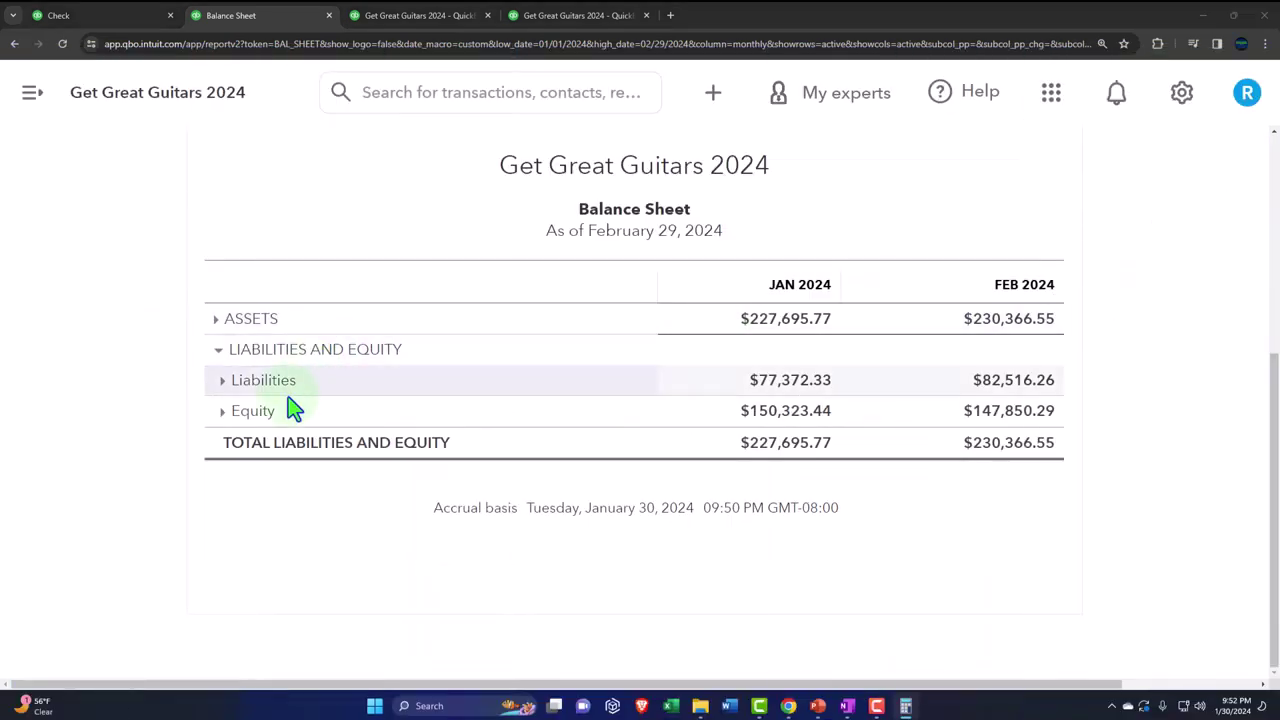
click(222, 411)
click(222, 380)
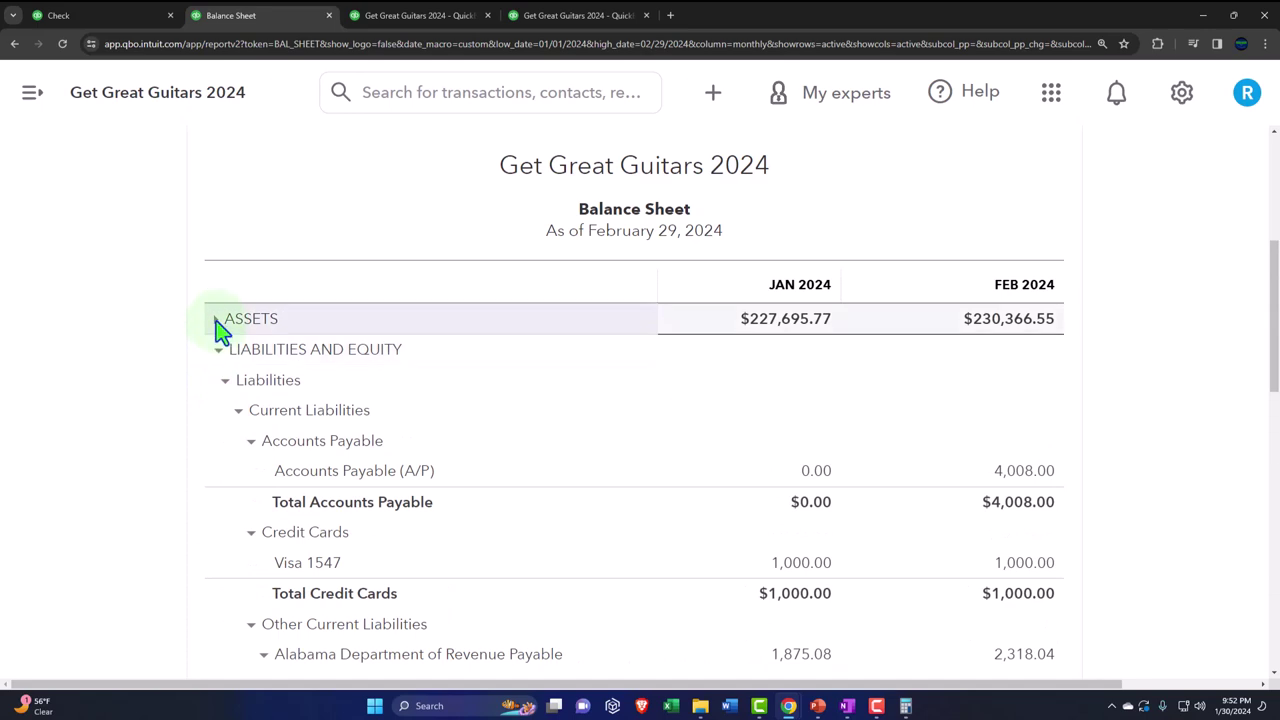
click(217, 322)
Switch to the January–February 2024 Profit and Loss report and view the list of transaction types that can be created
click(418, 15)
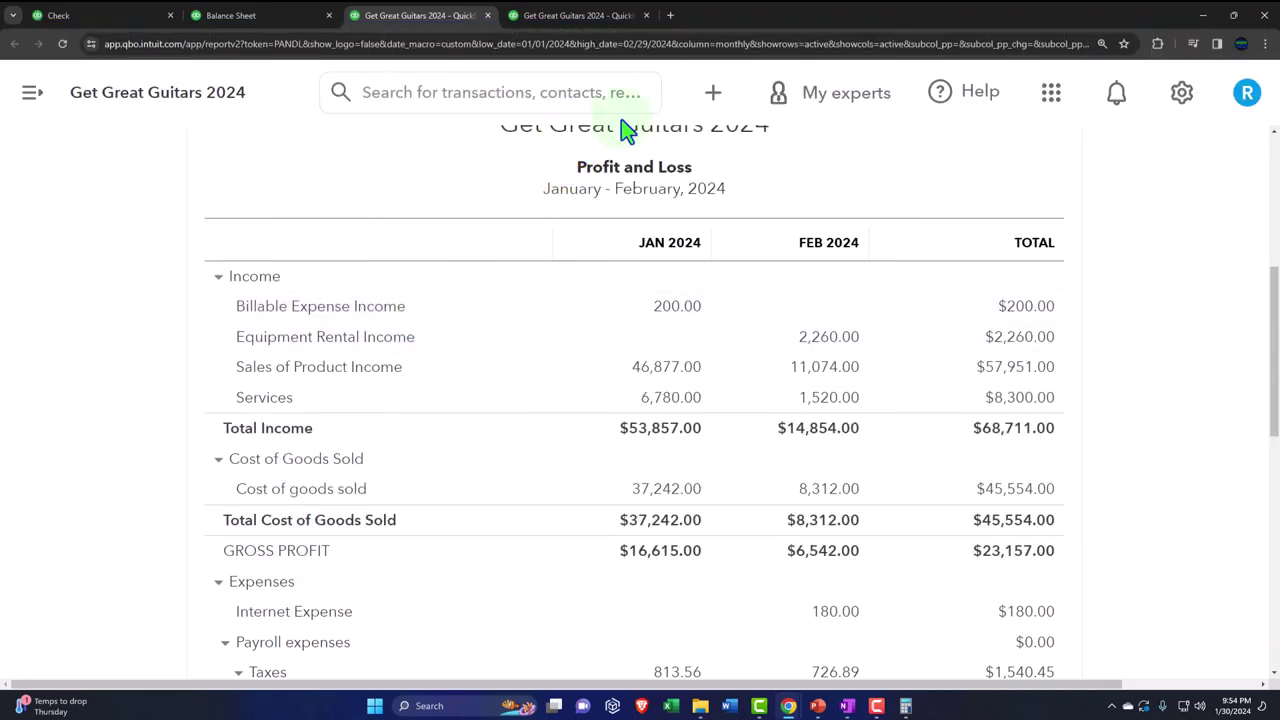
click(703, 100)
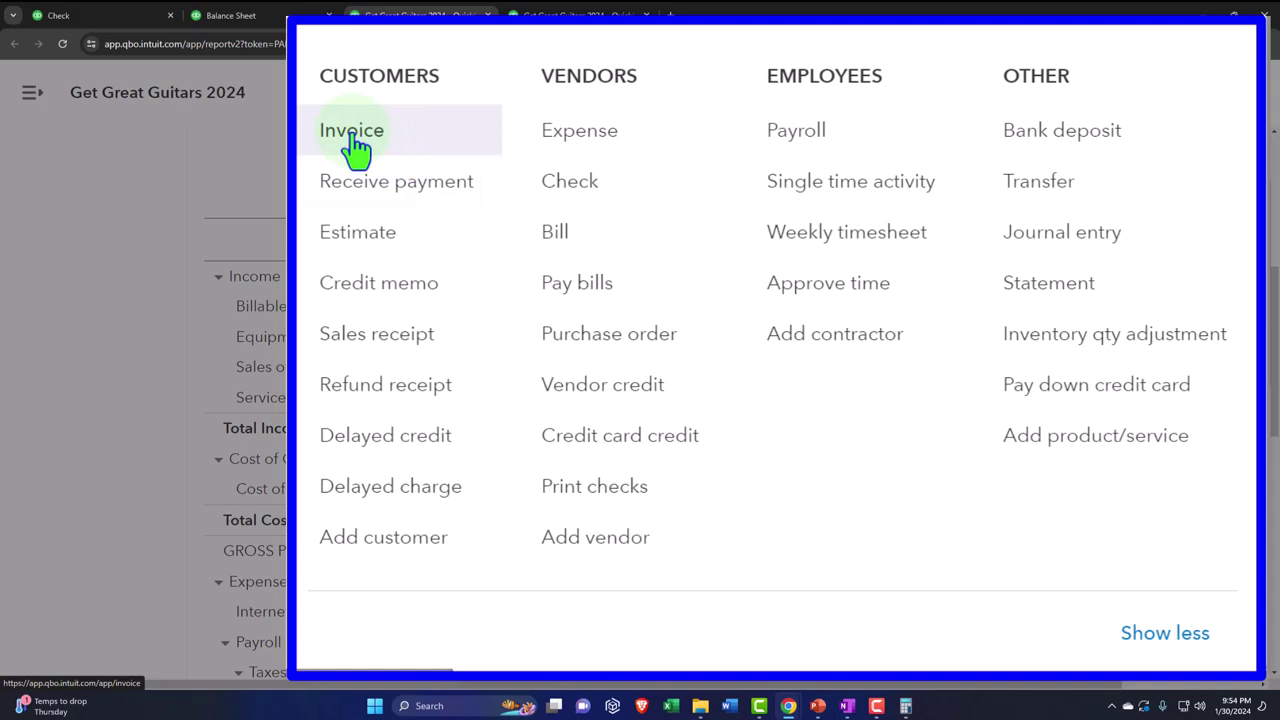
click(81, 296)
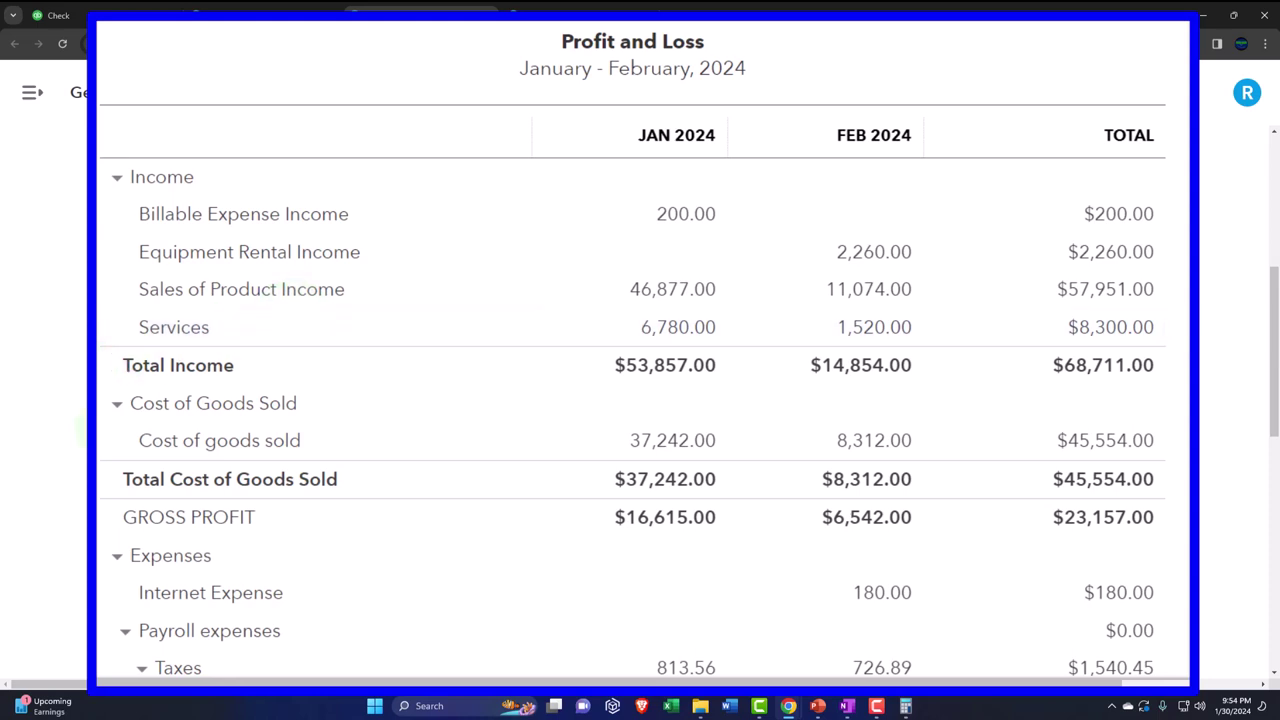
Collapse the Payroll expenses group under Expenses in the Profit and Loss report
scroll(640, 400, down, 2)
scroll(640, 400, down, 3)
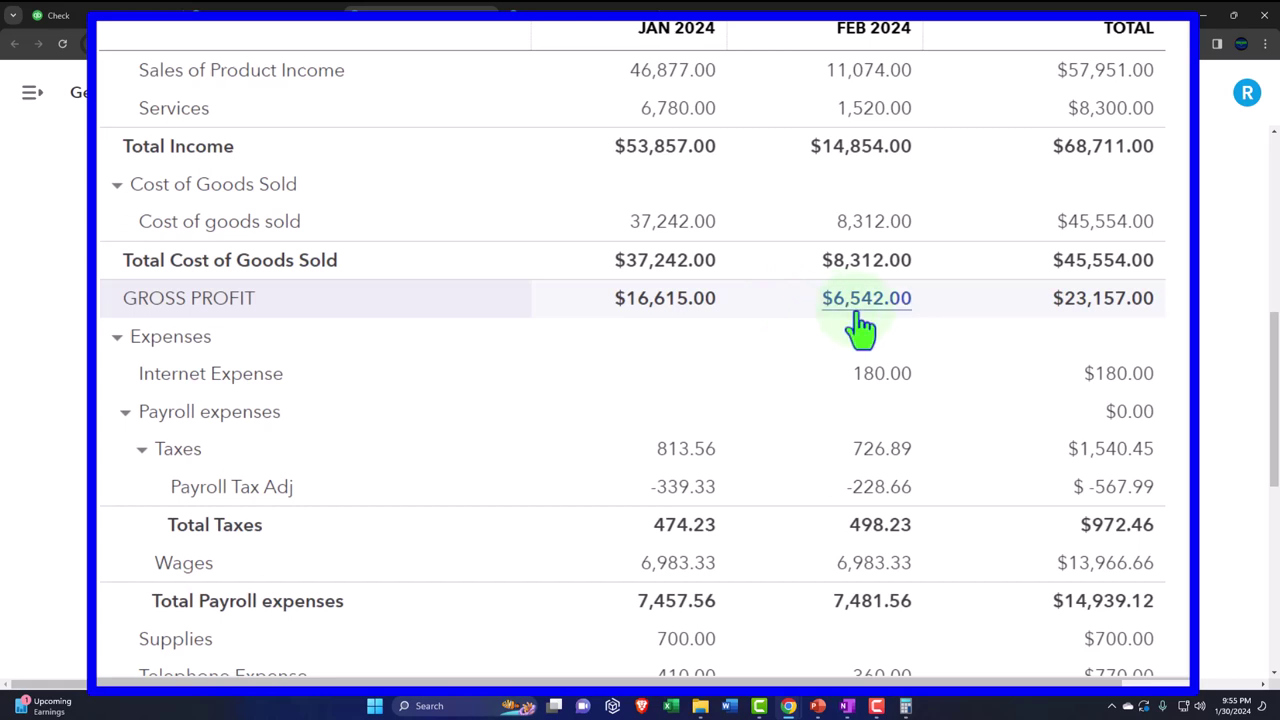
scroll(858, 318, down, 3)
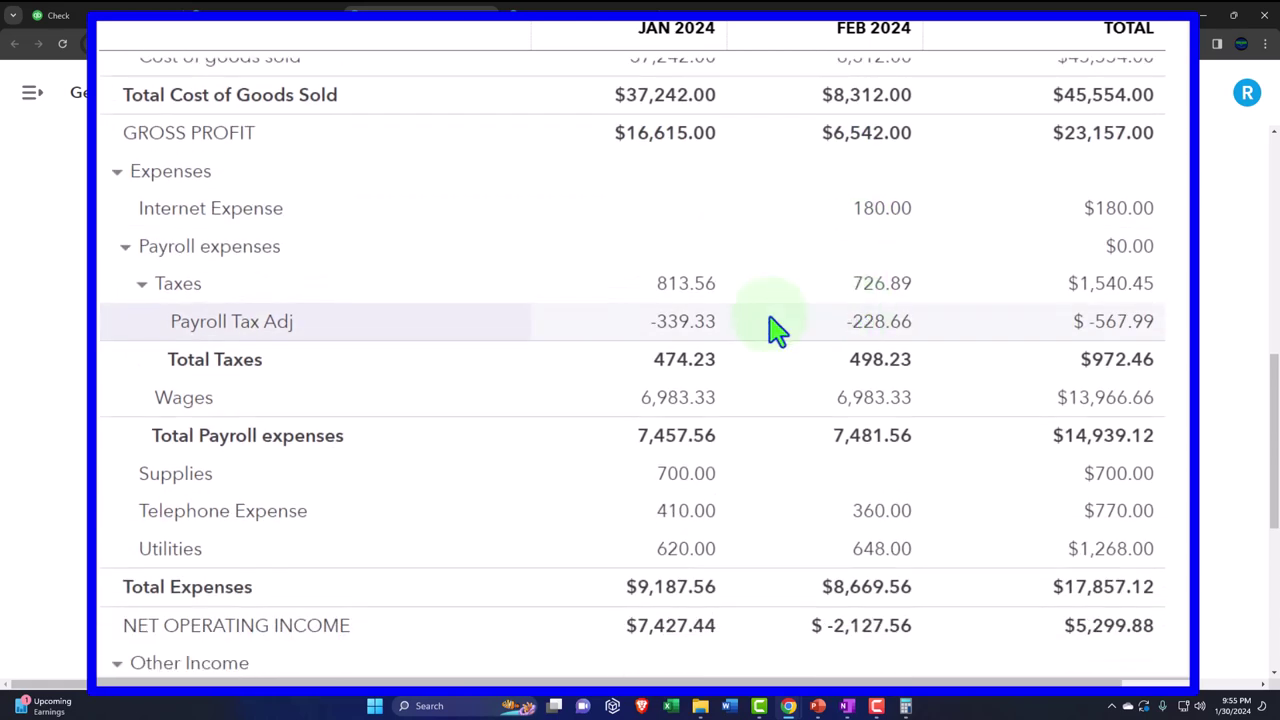
click(125, 247)
click(125, 247)
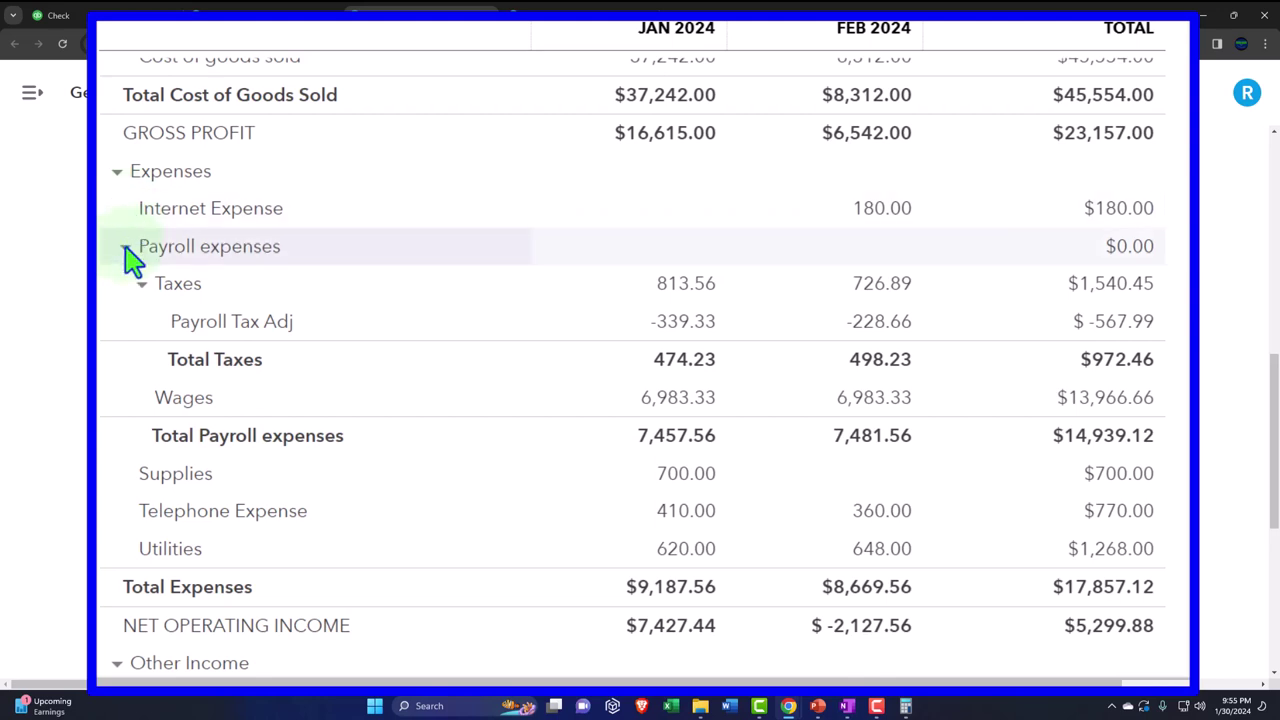
click(125, 248)
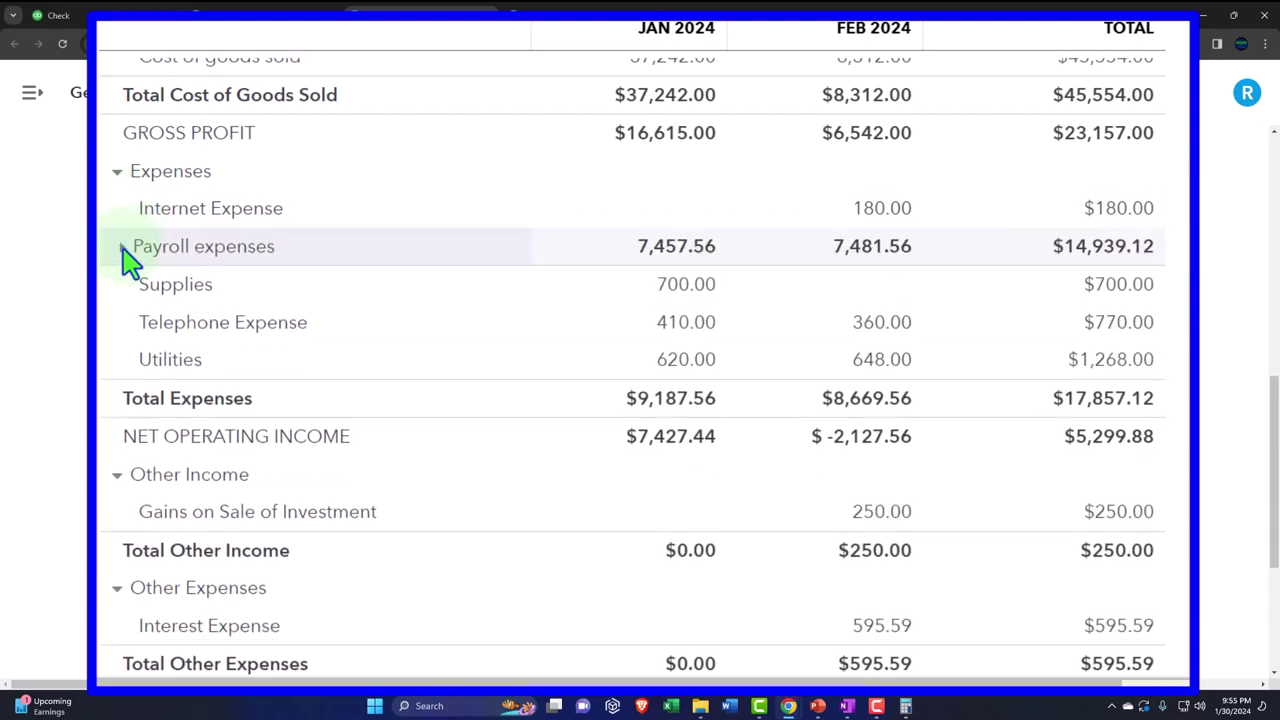
click(123, 248)
click(125, 250)
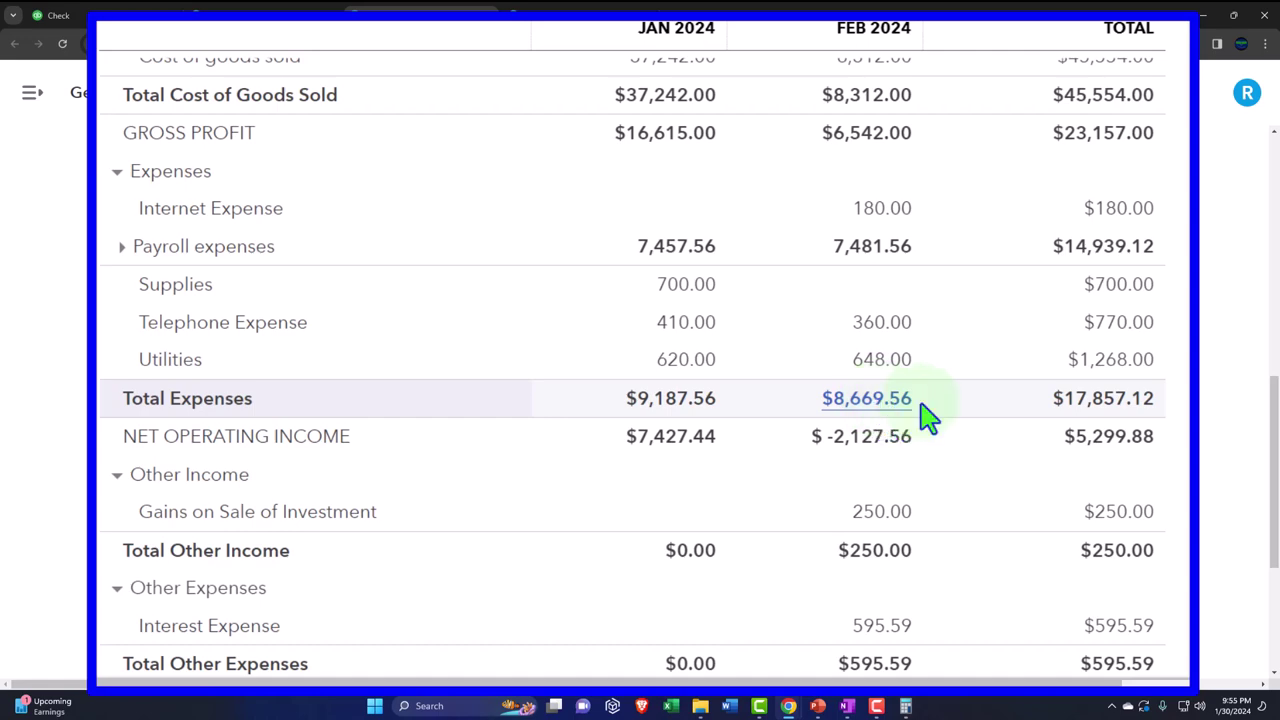
Examine the monthly and total figures of the Profit and Loss report from Income down to Net Income
scroll(1043, 420, up, 2)
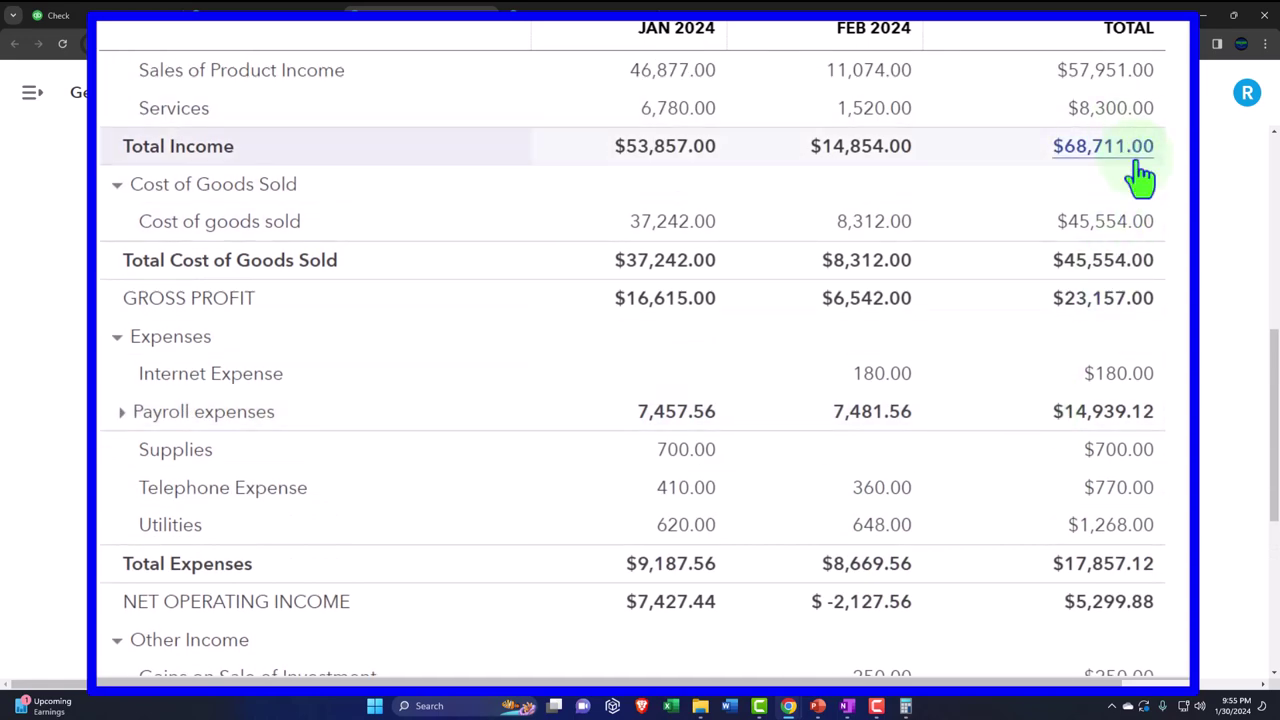
scroll(1140, 150, up, 3)
scroll(1145, 200, down, 1)
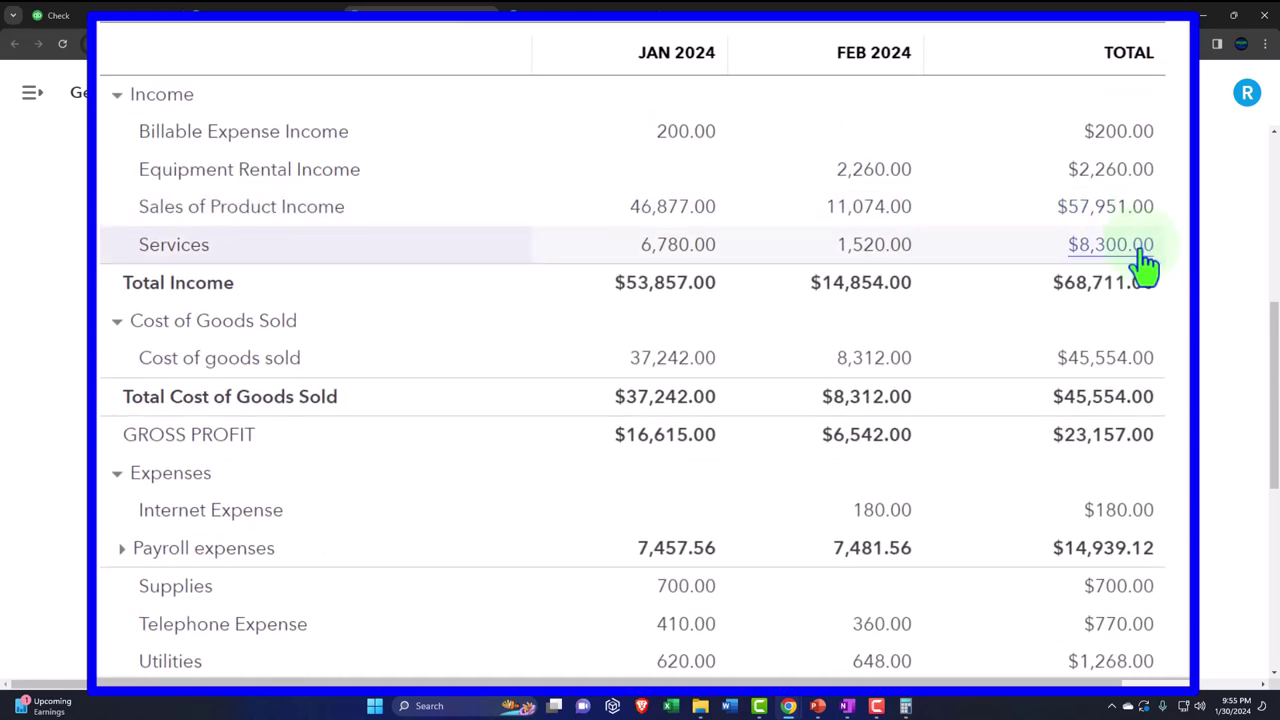
scroll(1137, 423, down, 4)
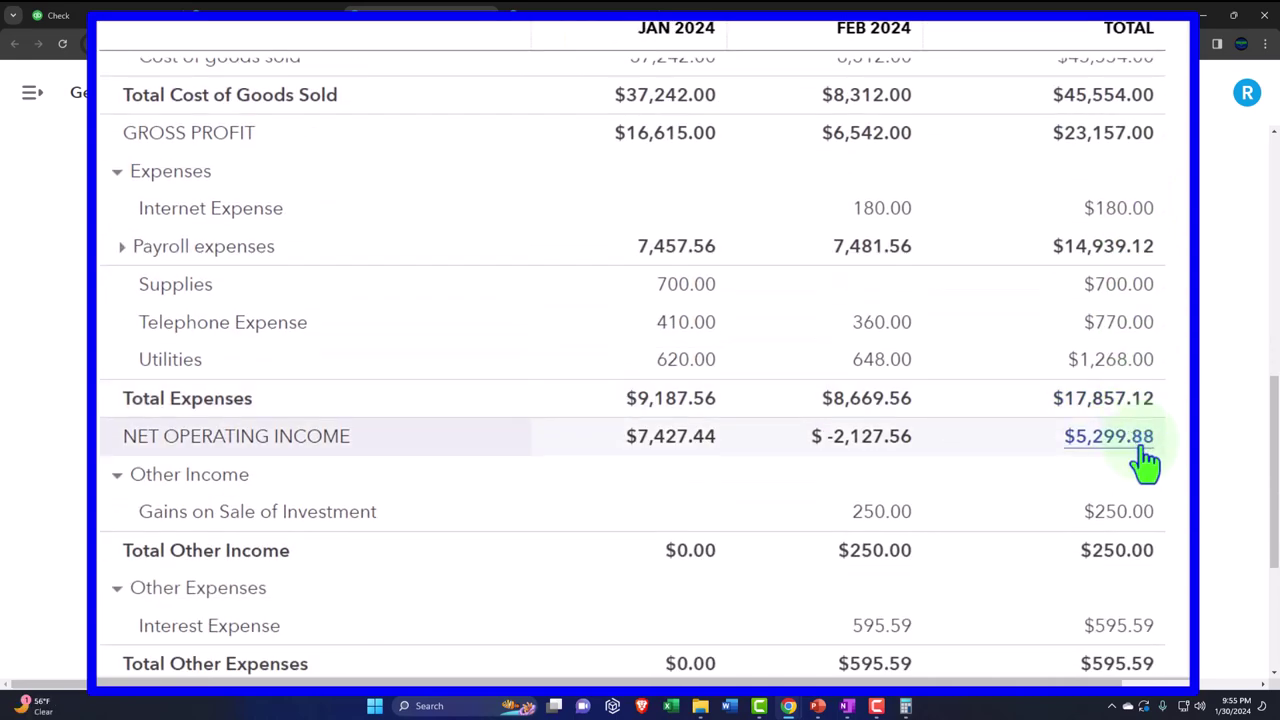
scroll(1145, 460, down, 2)
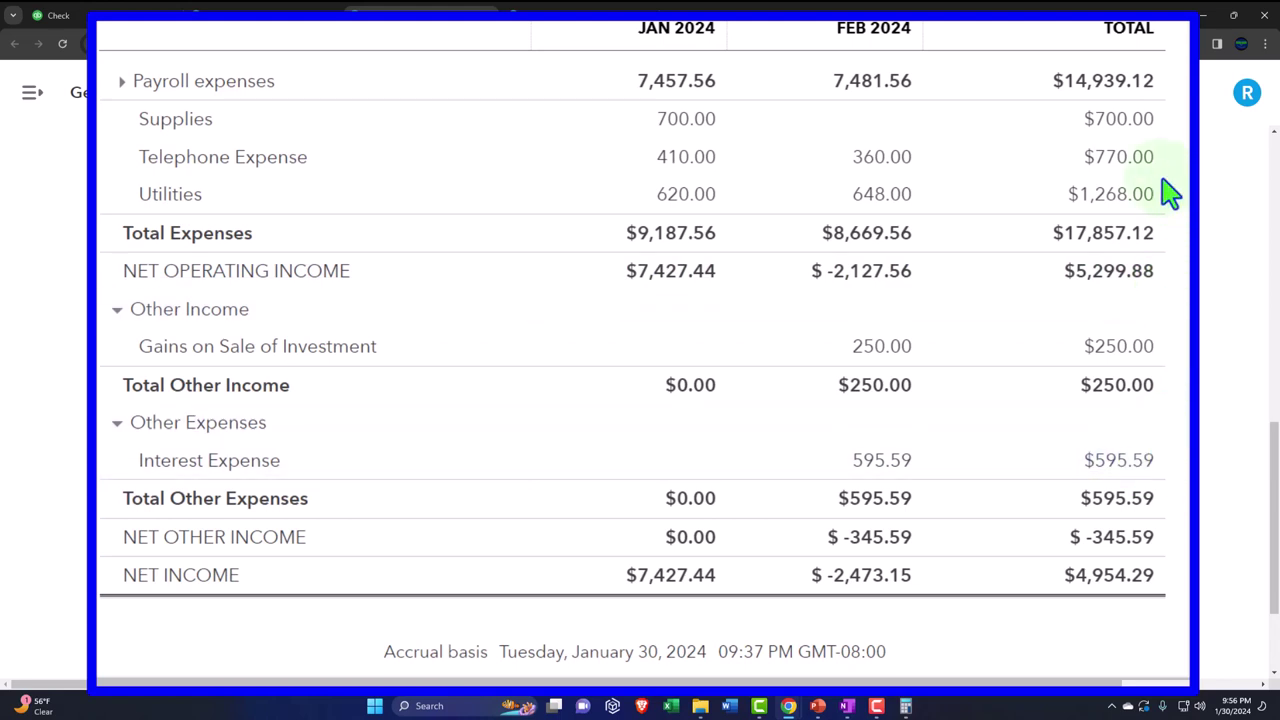
click(1150, 460)
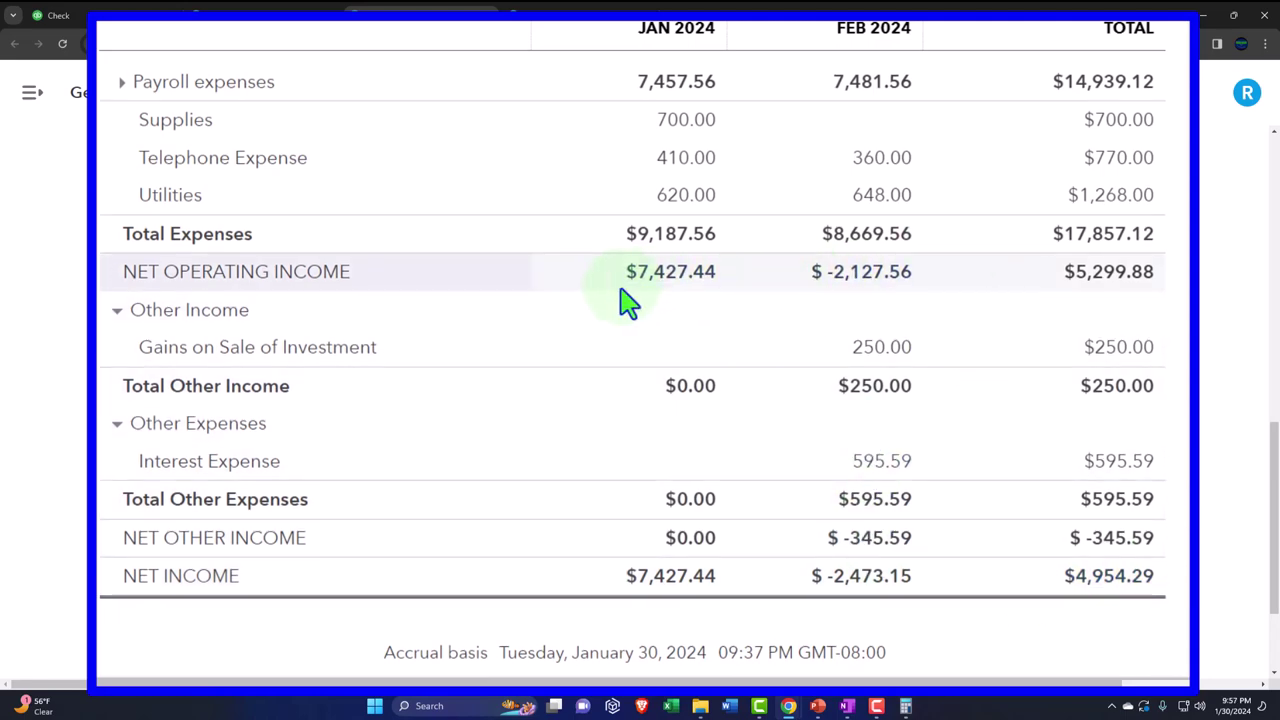
Display the Profit and Loss columns as Total Only and rerun the report
scroll(625, 300, up, 15)
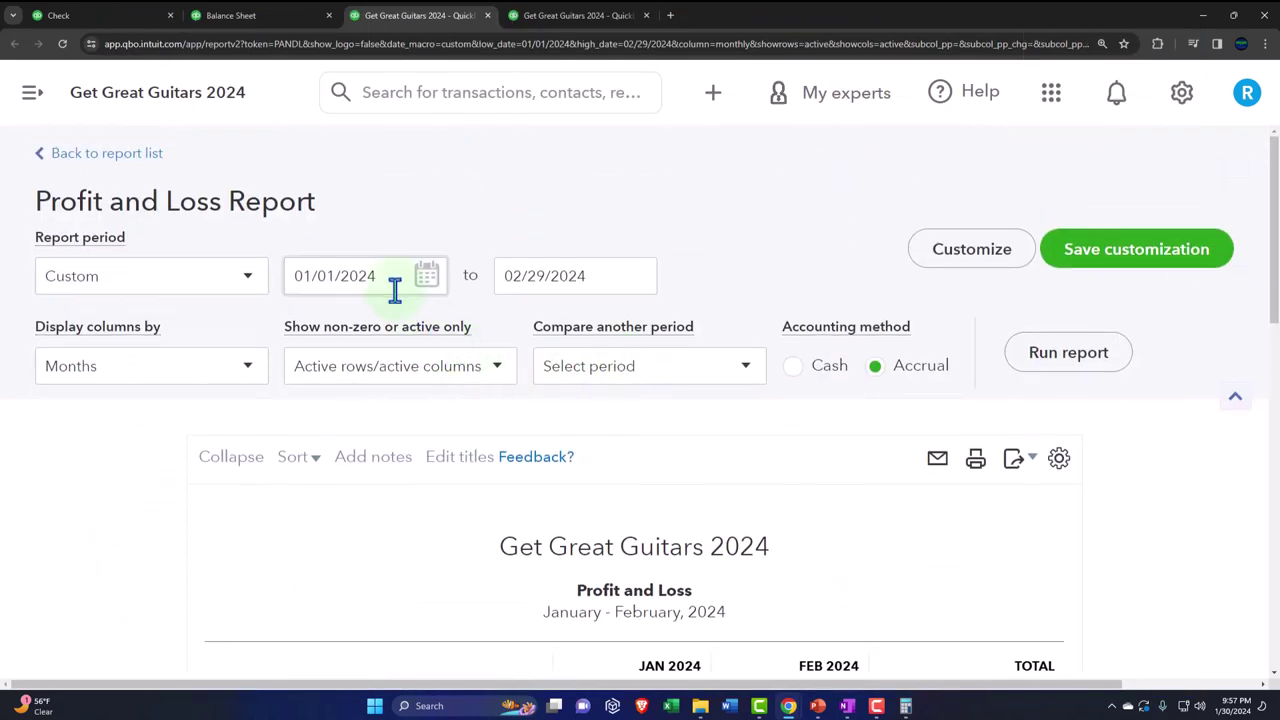
click(235, 368)
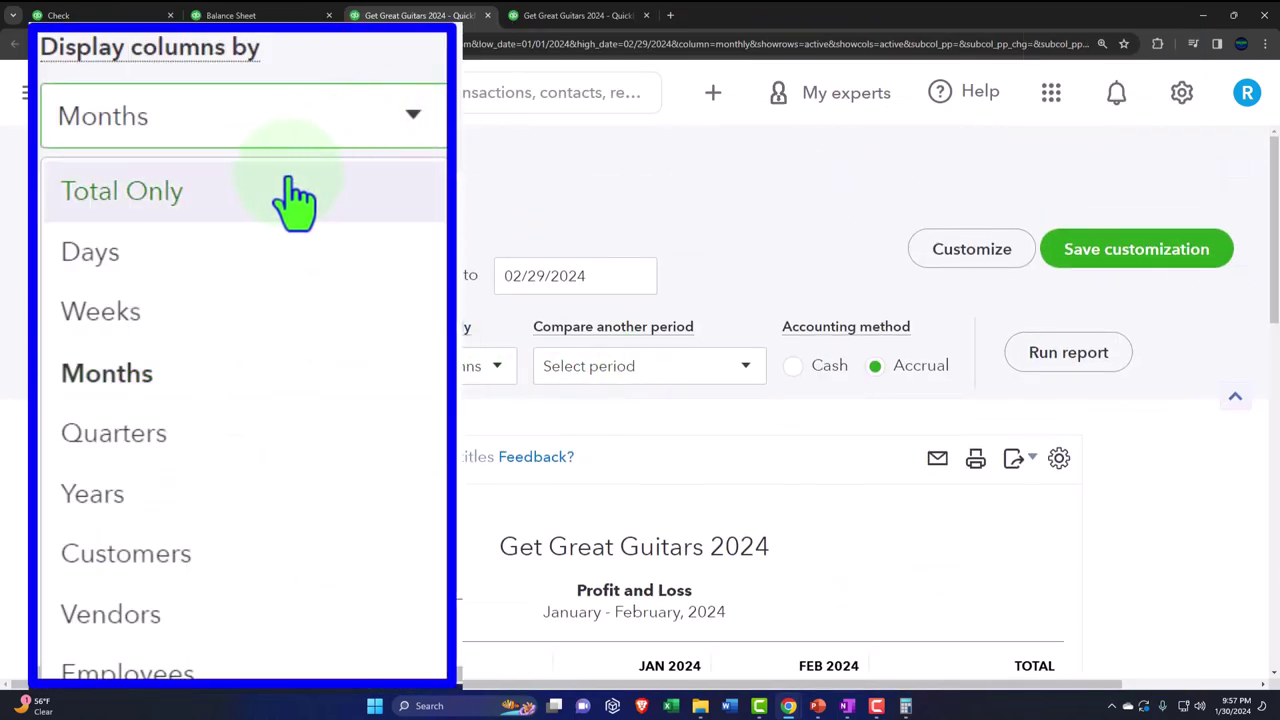
click(184, 409)
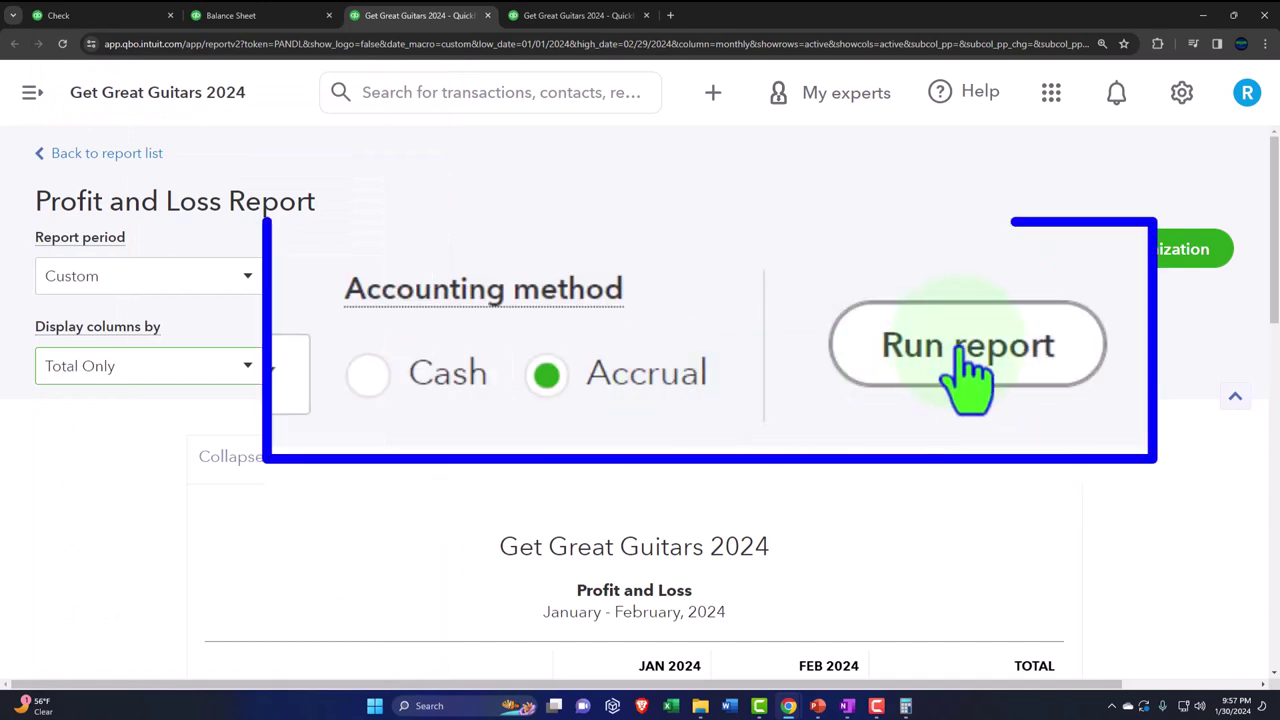
click(958, 372)
scroll(876, 378, down, 1)
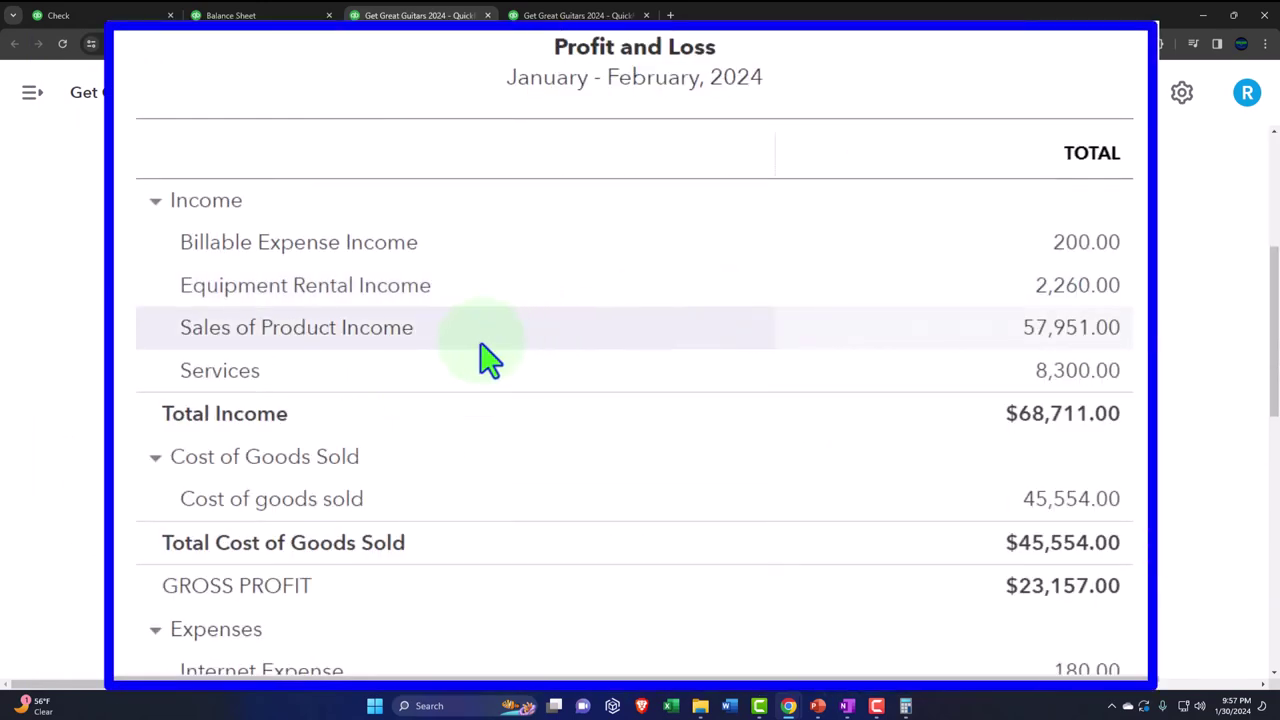
Expand all account groups in the Total Only Profit and Loss report and review its figures from Income to Other Expenses
scroll(470, 360, up, 1)
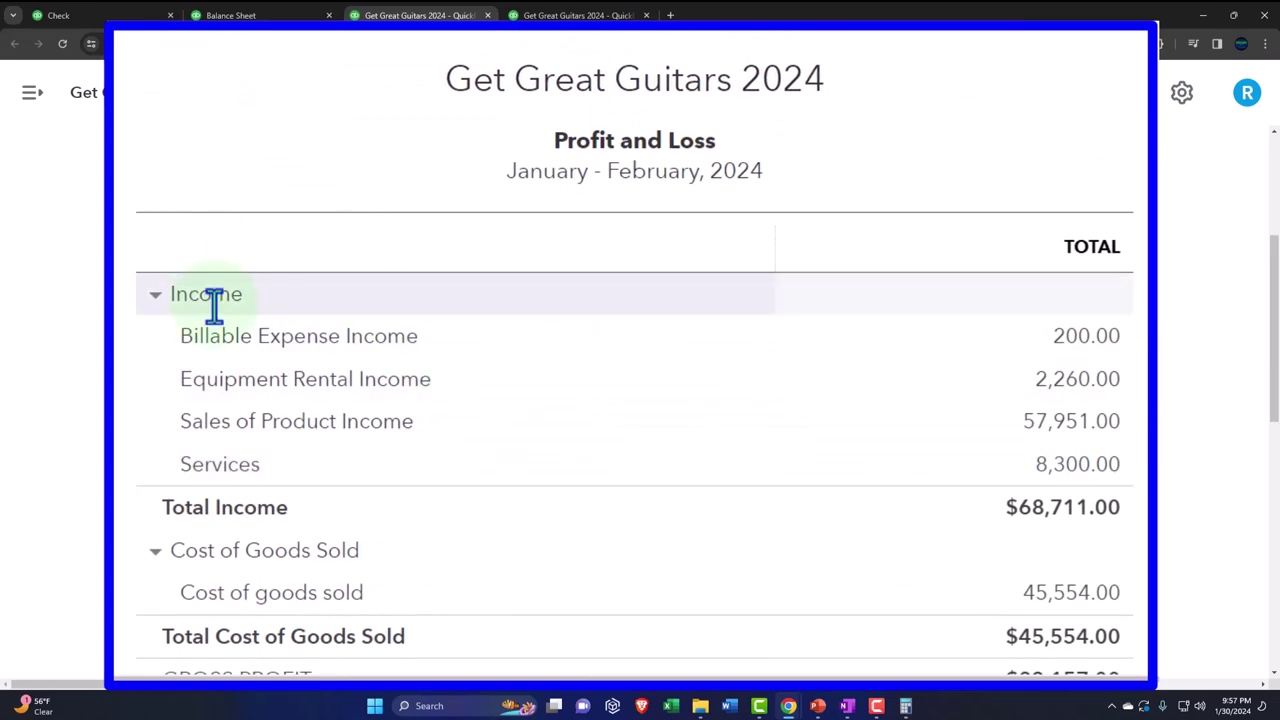
scroll(220, 320, down, 5)
scroll(214, 330, down, 2)
scroll(214, 349, up, 3)
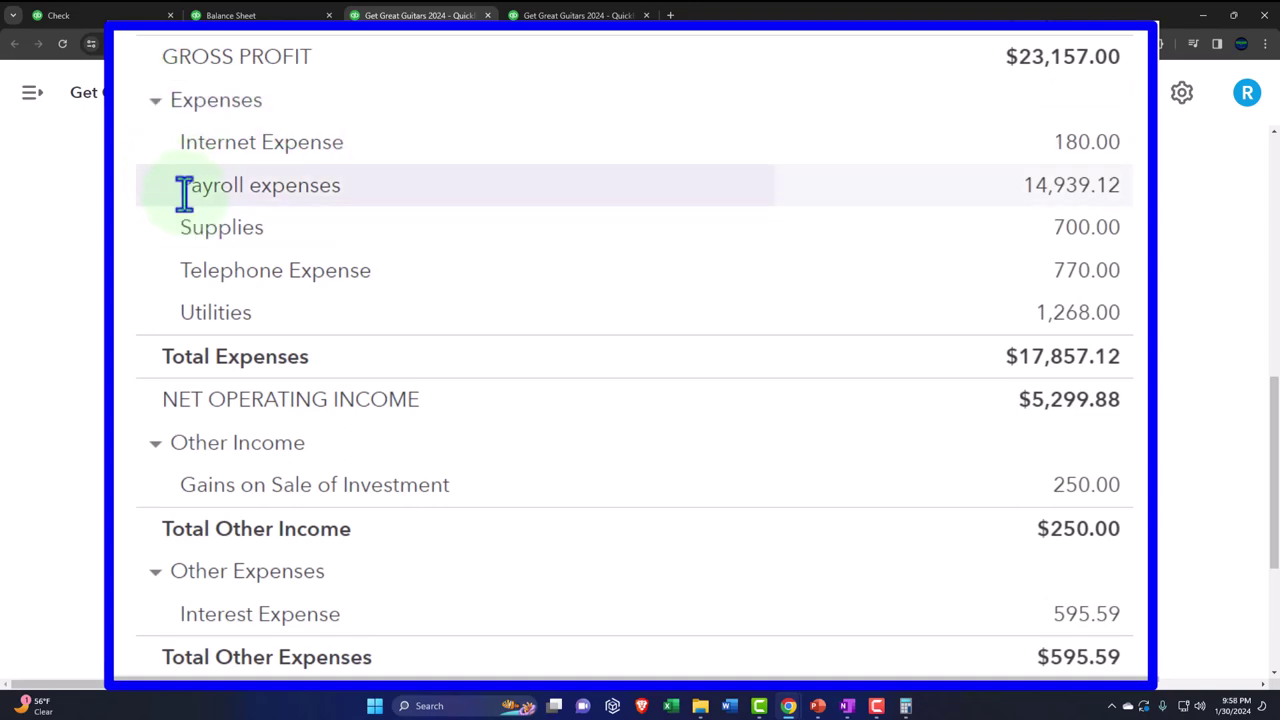
scroll(314, 343, up, 10)
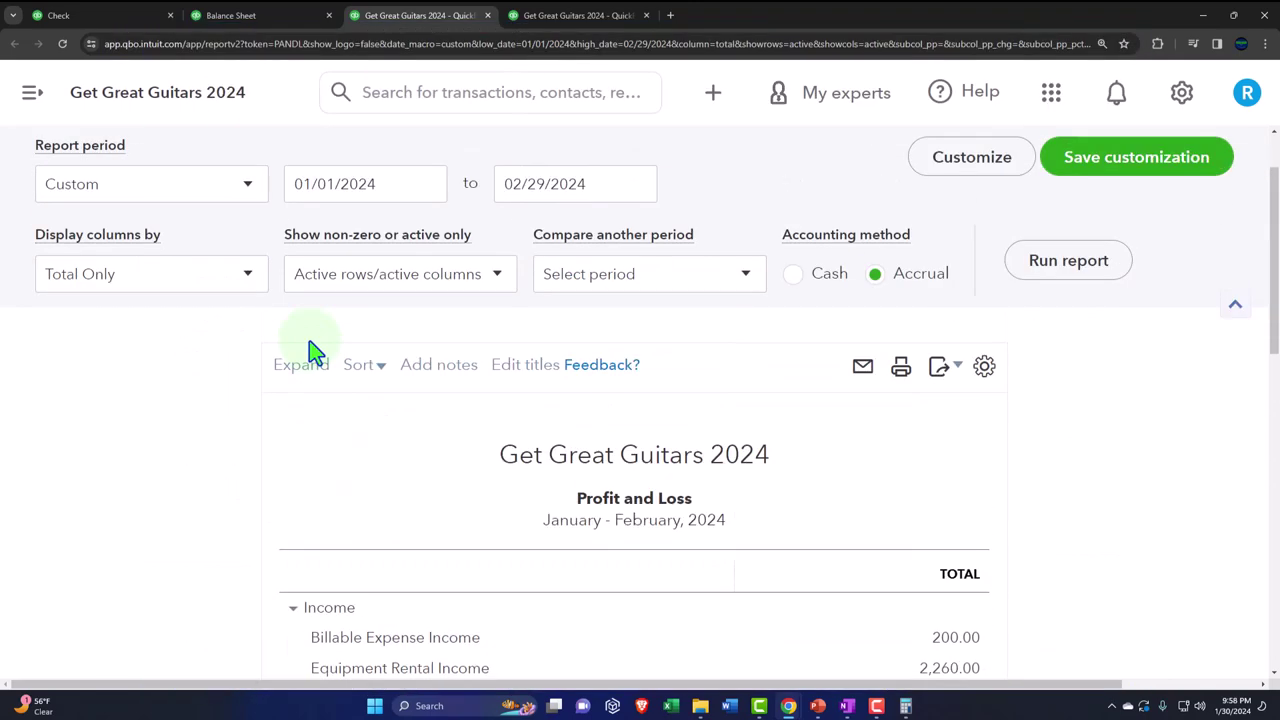
scroll(285, 378, down, 8)
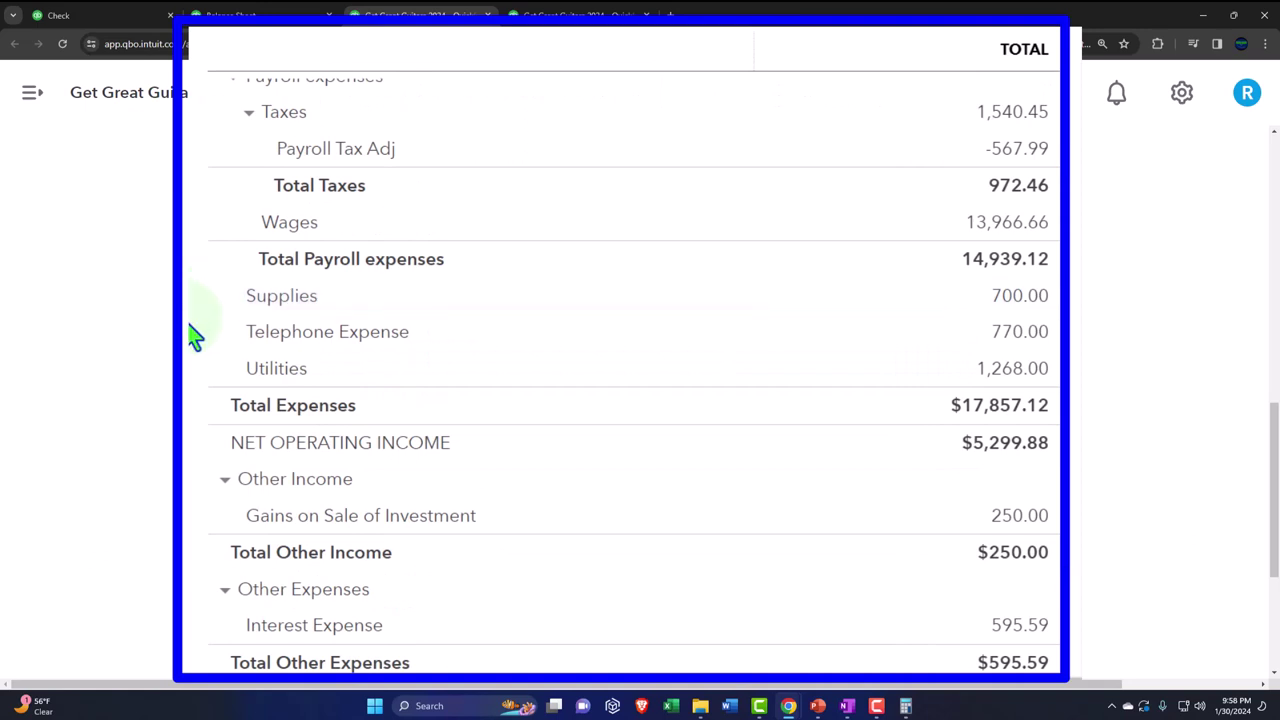
scroll(193, 338, up, 5)
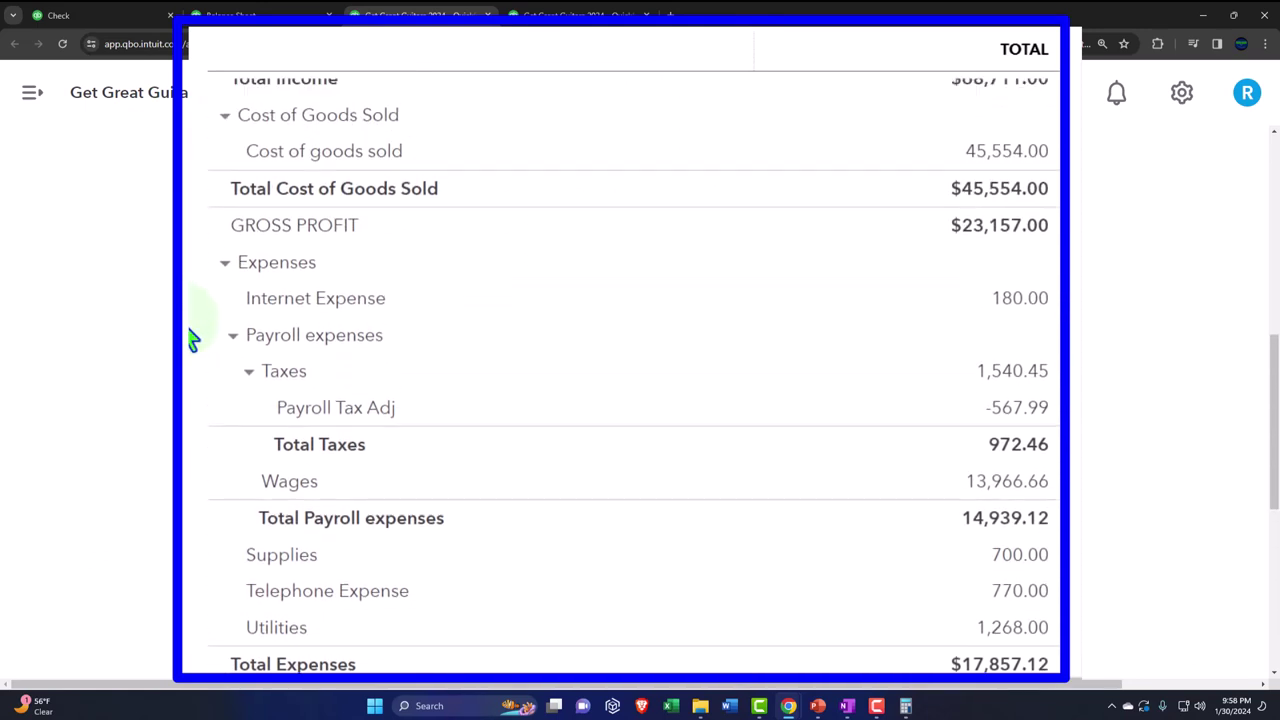
scroll(193, 340, up, 3)
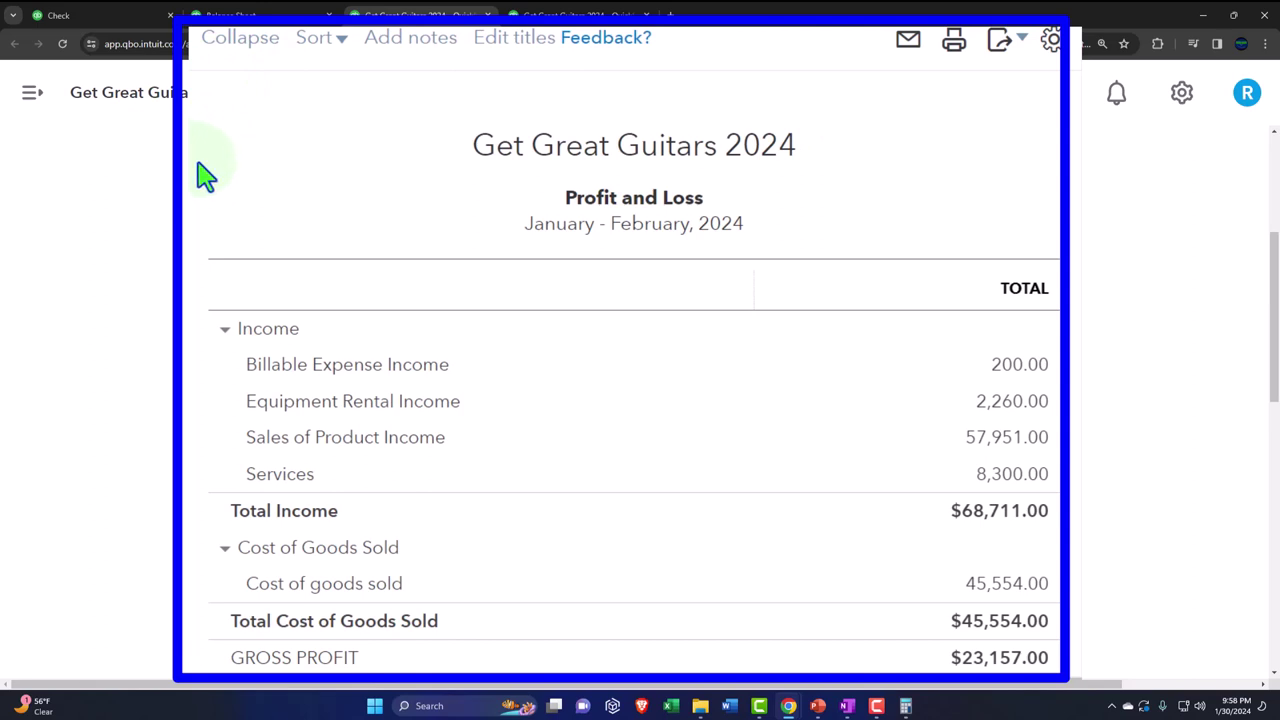
Display the Profit and Loss columns by Months, rerun the report and compare the January and February income figures
scroll(255, 300, up, 2)
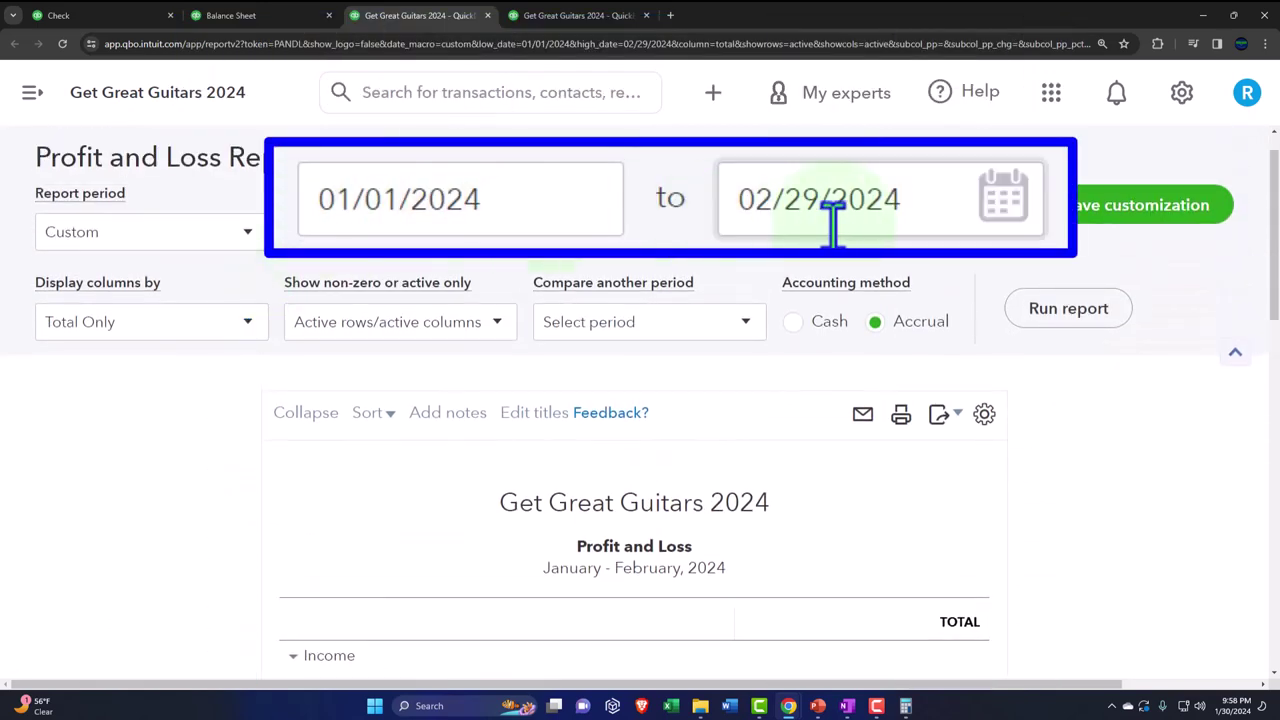
click(262, 330)
click(190, 469)
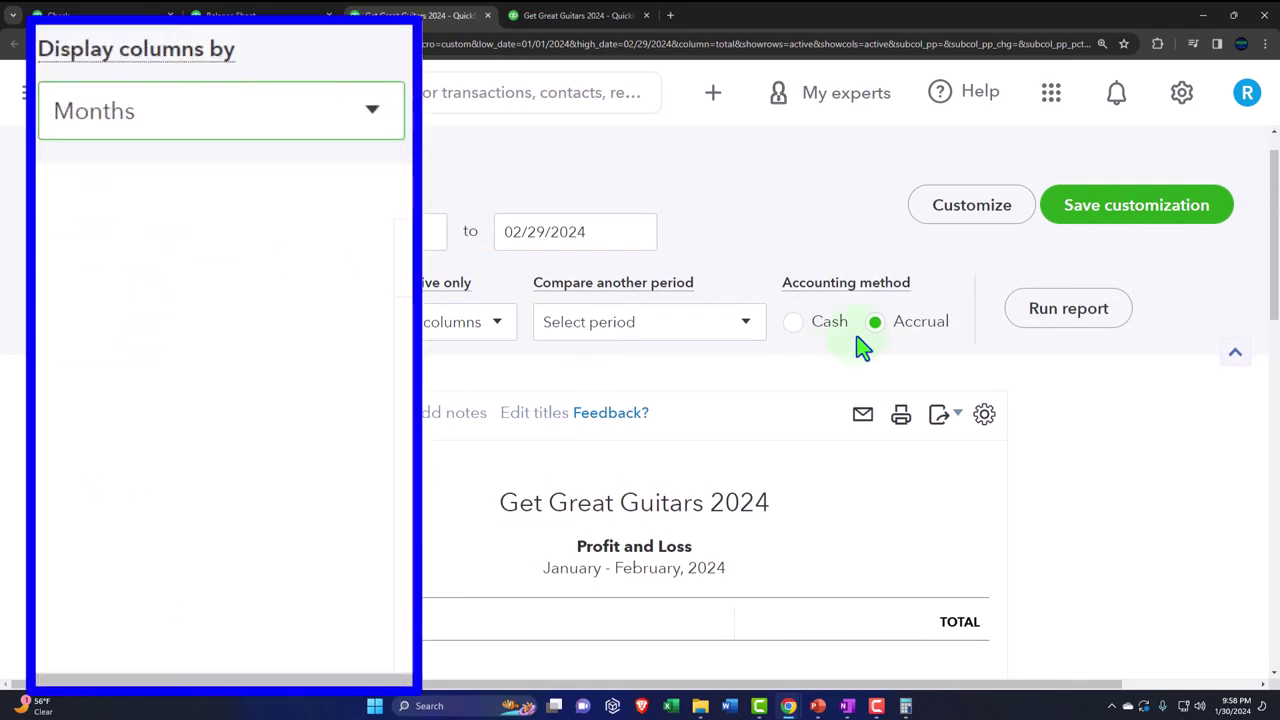
click(1046, 335)
scroll(920, 466, down, 3)
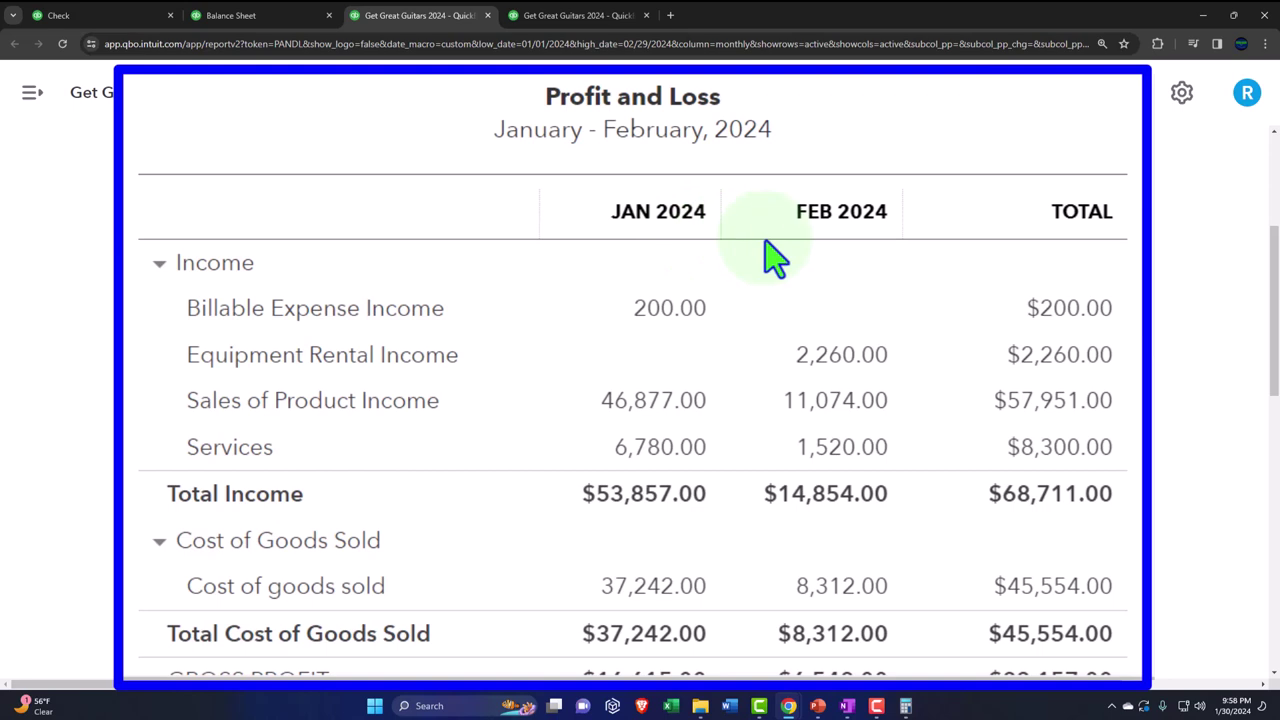
scroll(1131, 271, down, 2)
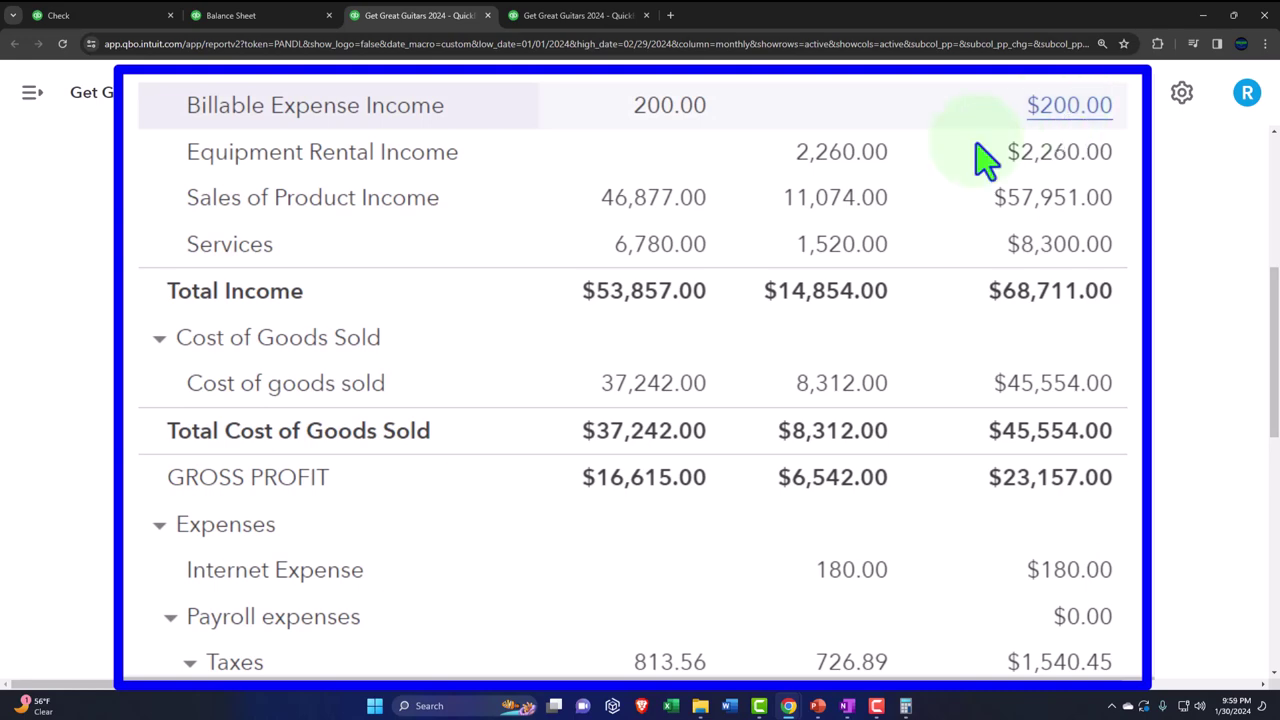
scroll(350, 330, up, 5)
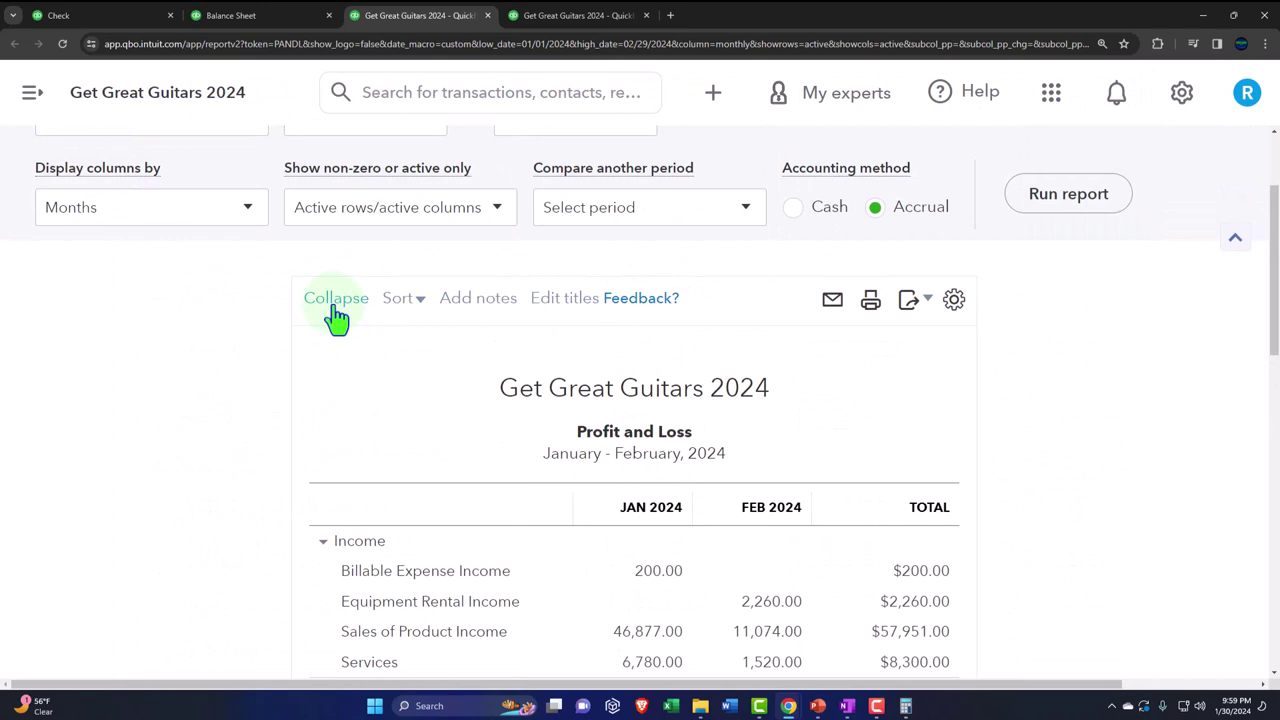
scroll(337, 318, down, 2)
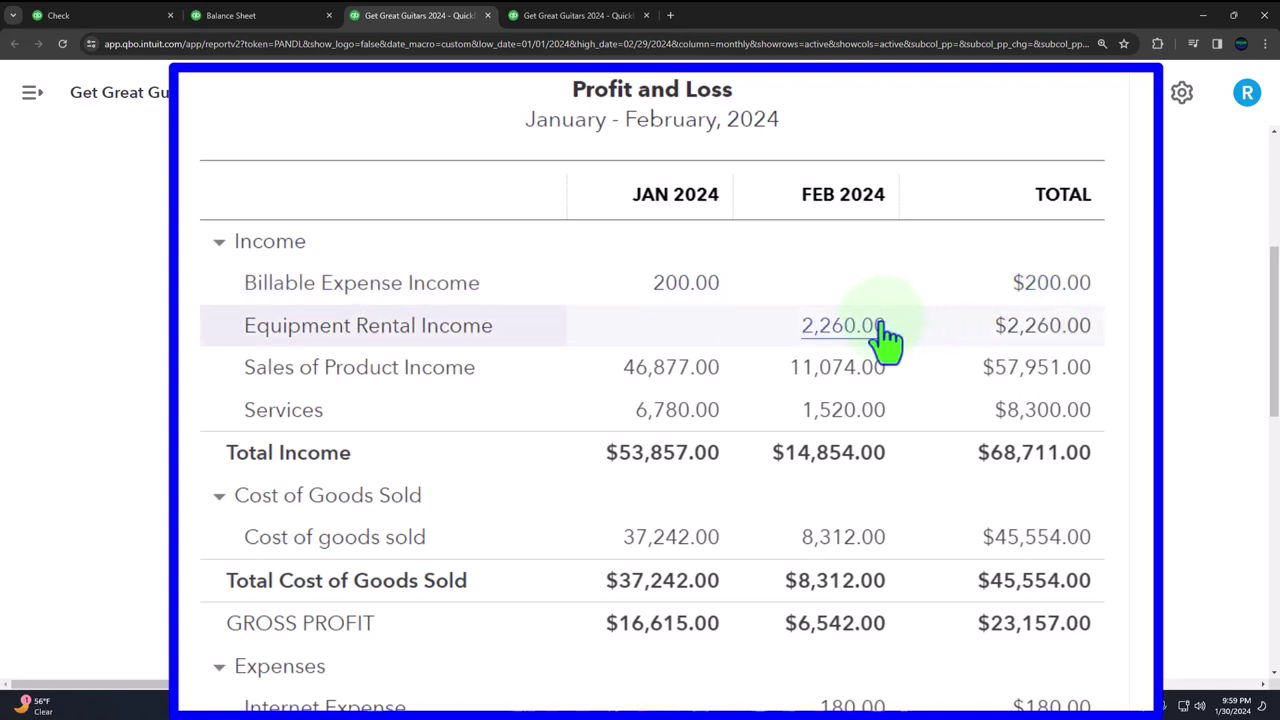
Set the report's start date to 02/01/2024, keep the end date 02/29/2024, and rerun the report
scroll(225, 340, up, 3)
scroll(225, 340, up, 1)
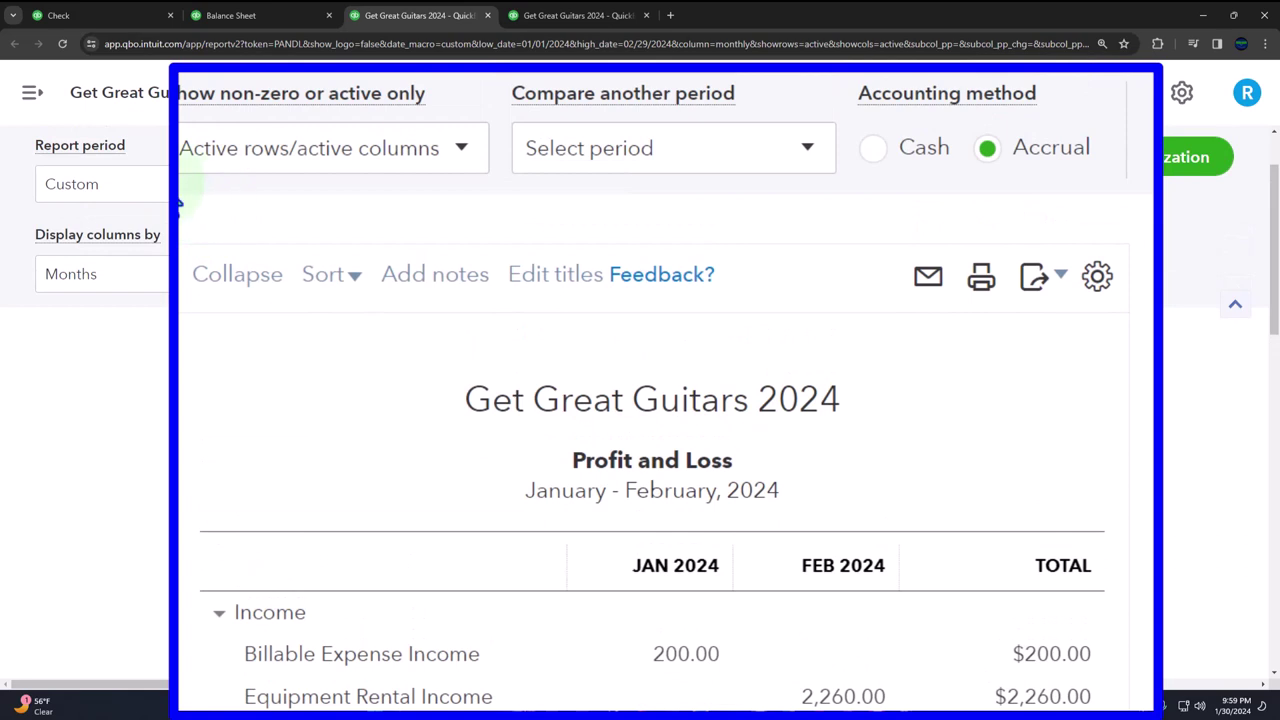
click(400, 195)
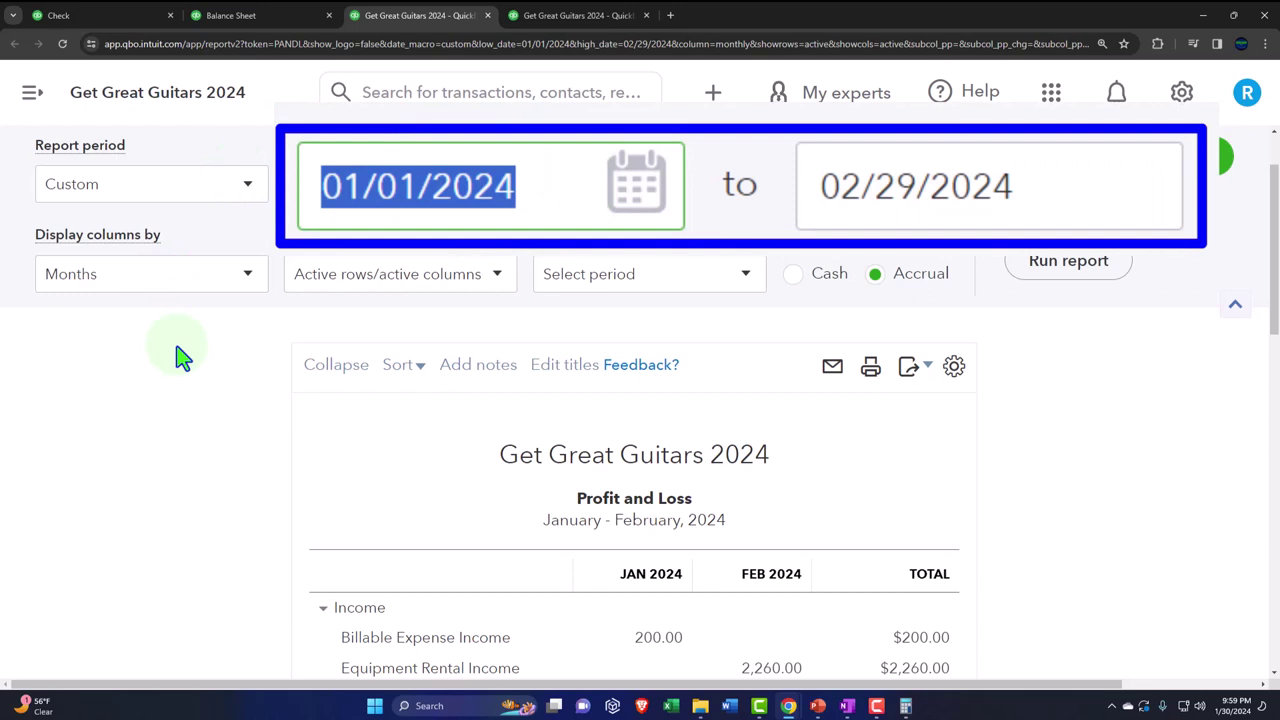
text(02)
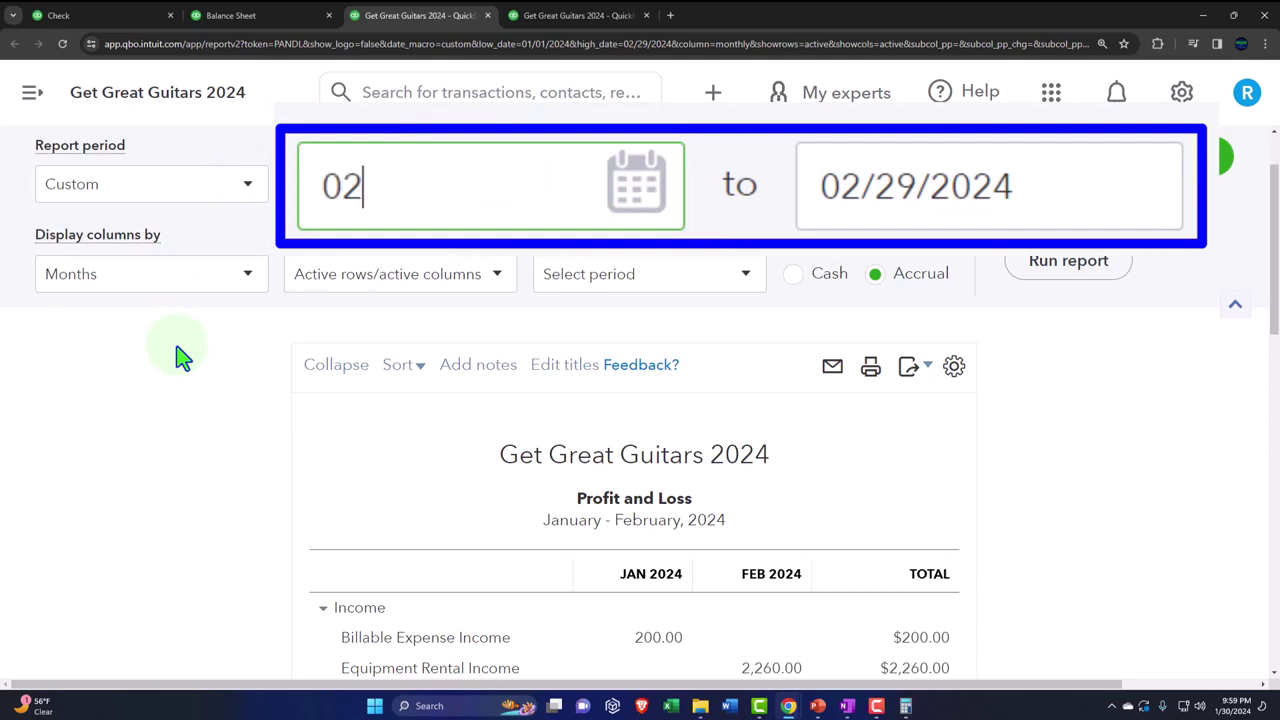
text(/01/2024)
key(Tab)
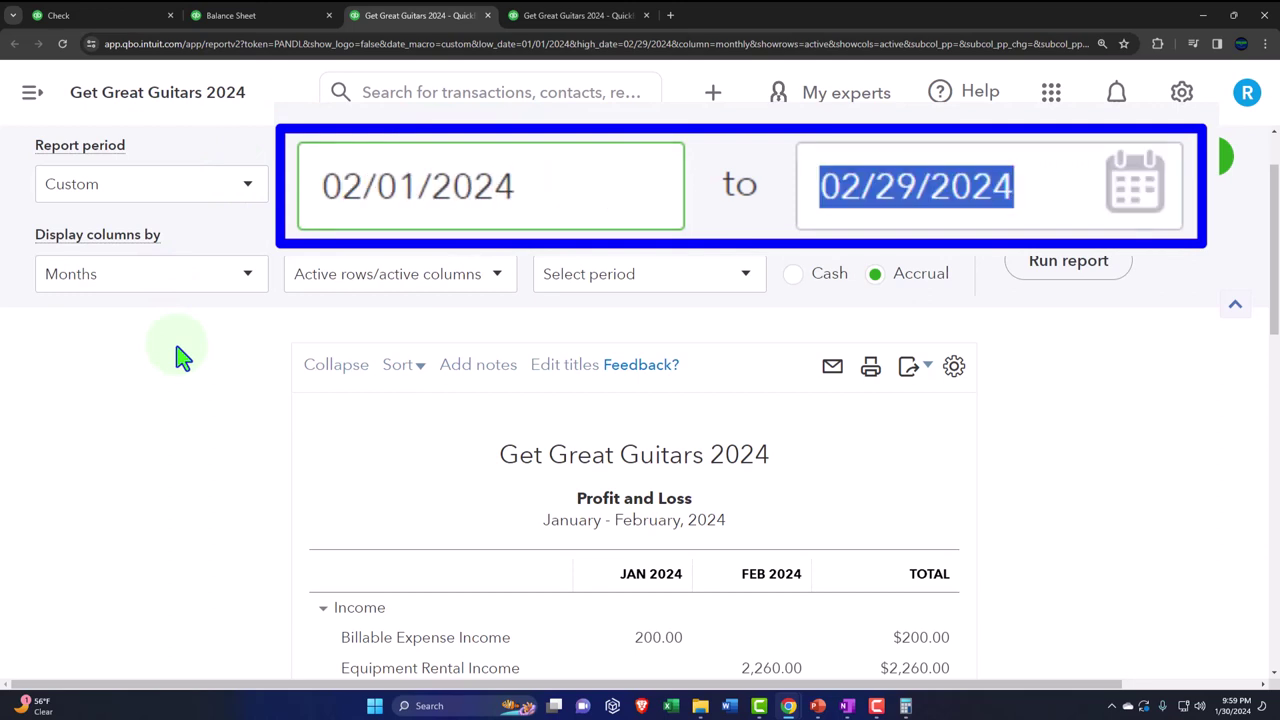
click(1045, 265)
scroll(1040, 285, down, 2)
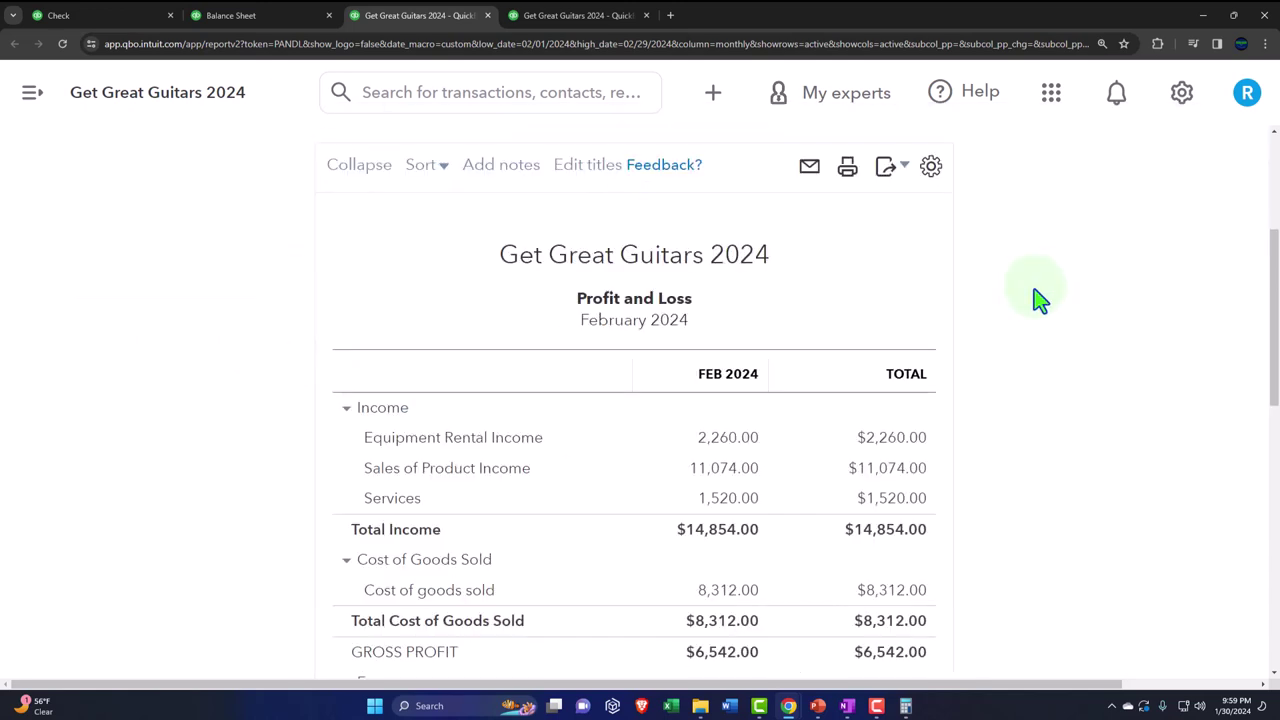
Display the February Profit and Loss columns as Total Only and rerun the report
scroll(337, 309, up, 2)
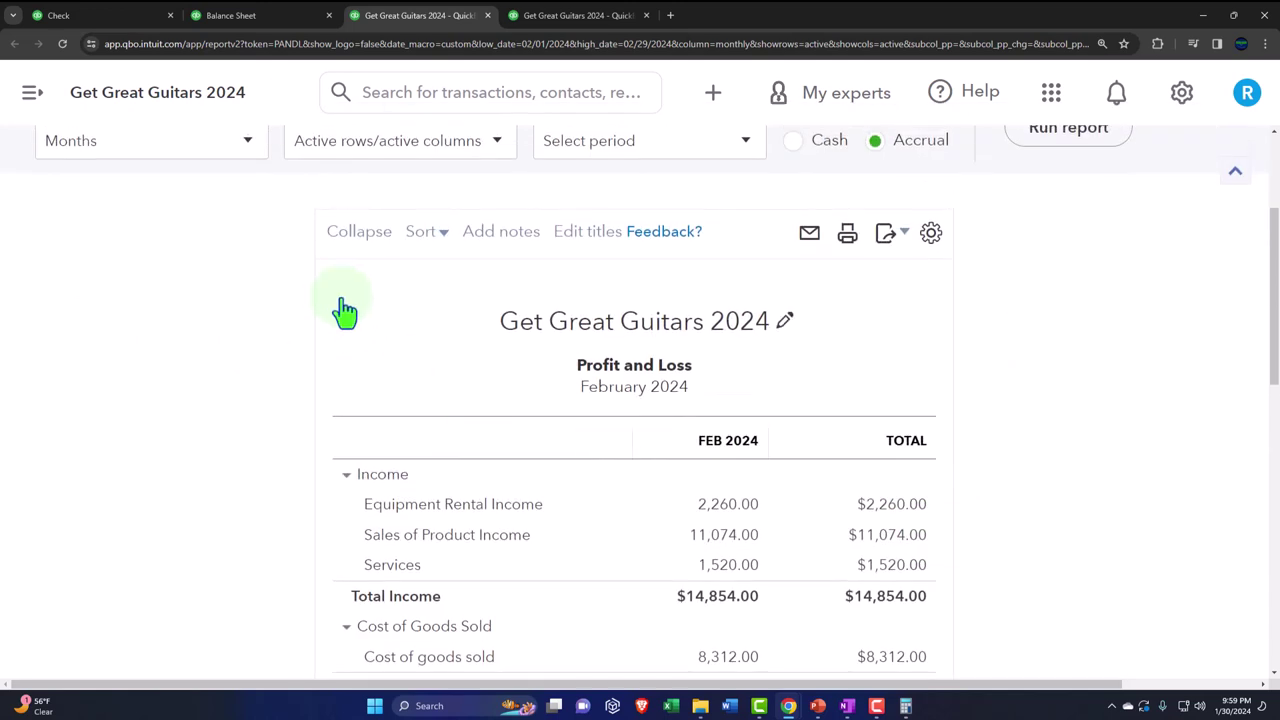
click(220, 206)
click(262, 170)
click(1068, 194)
scroll(943, 309, down, 2)
scroll(770, 466, up, 3)
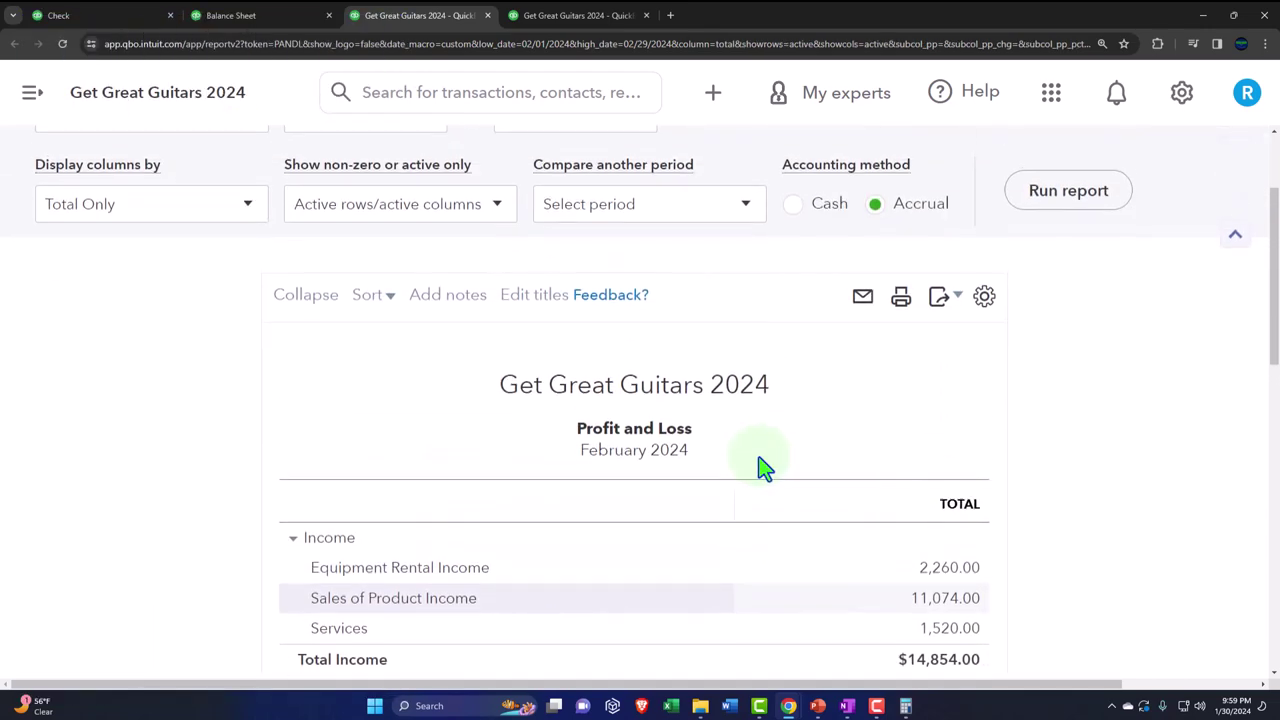
Compare February with a custom previous period of 01/01/2024 to 01/31/2024 and rerun the report
click(465, 276)
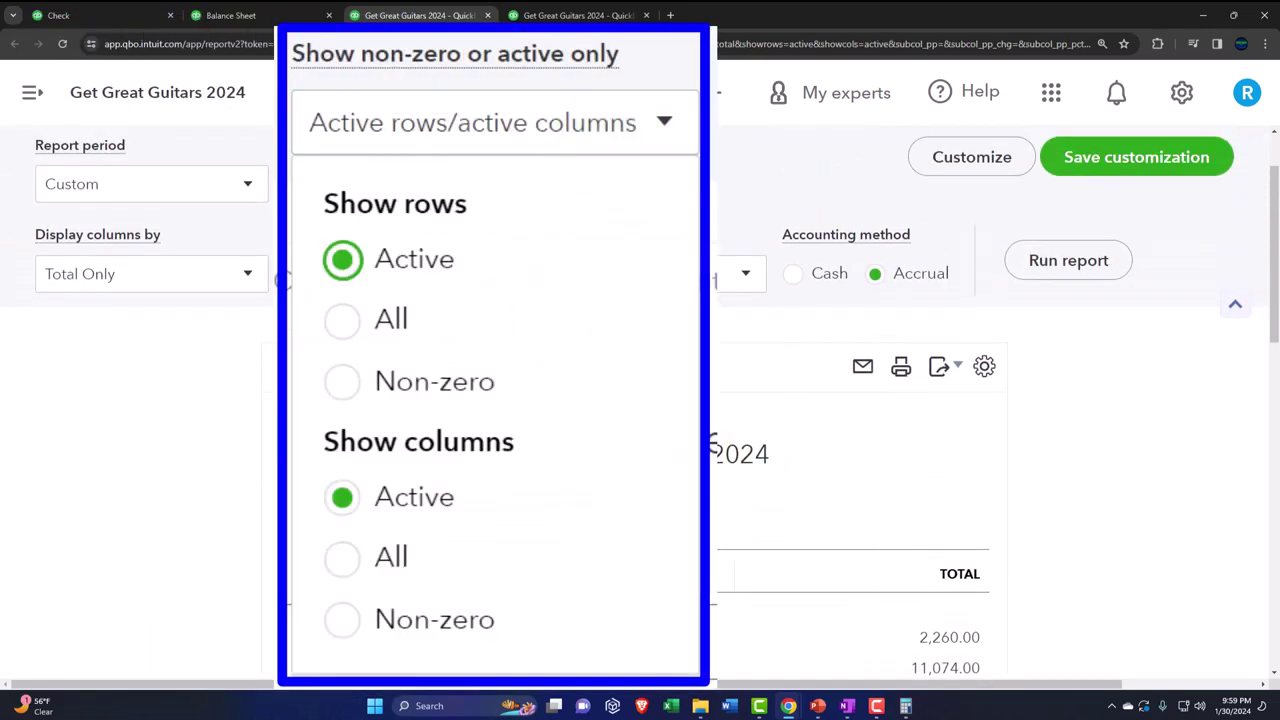
scroll(643, 291, up, 1)
click(648, 370)
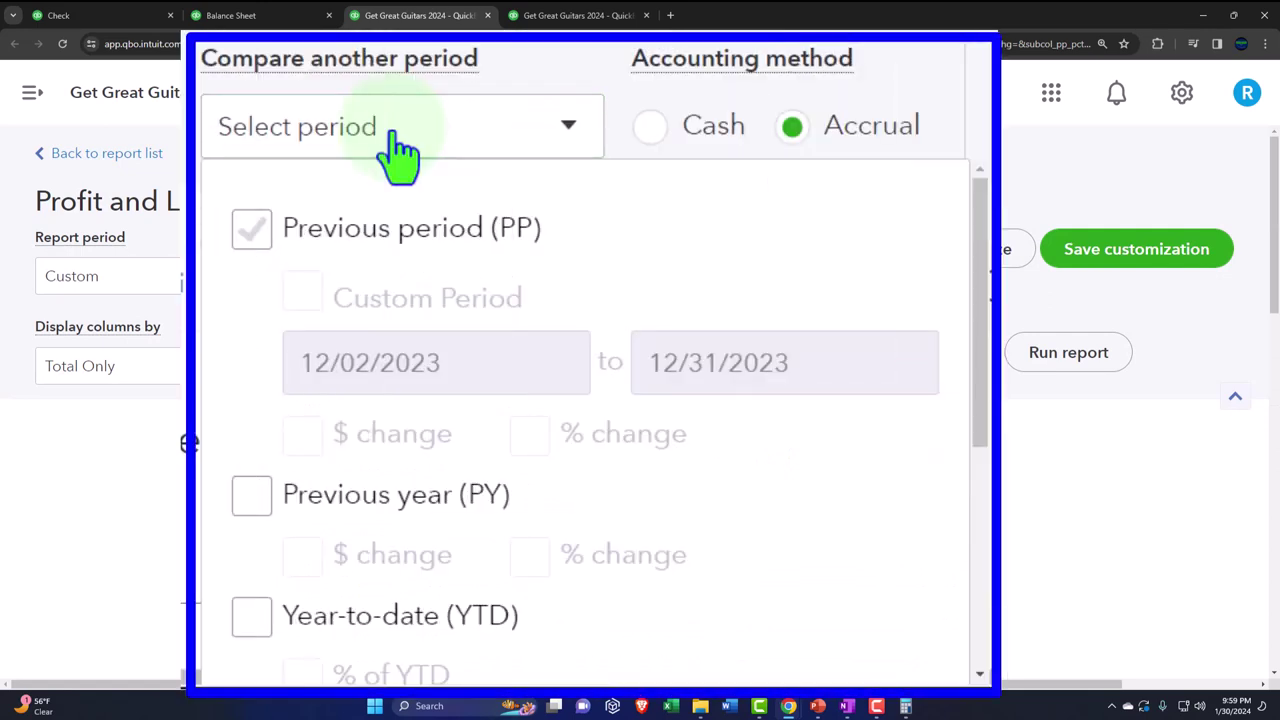
scroll(645, 385, down, 2)
click(592, 332)
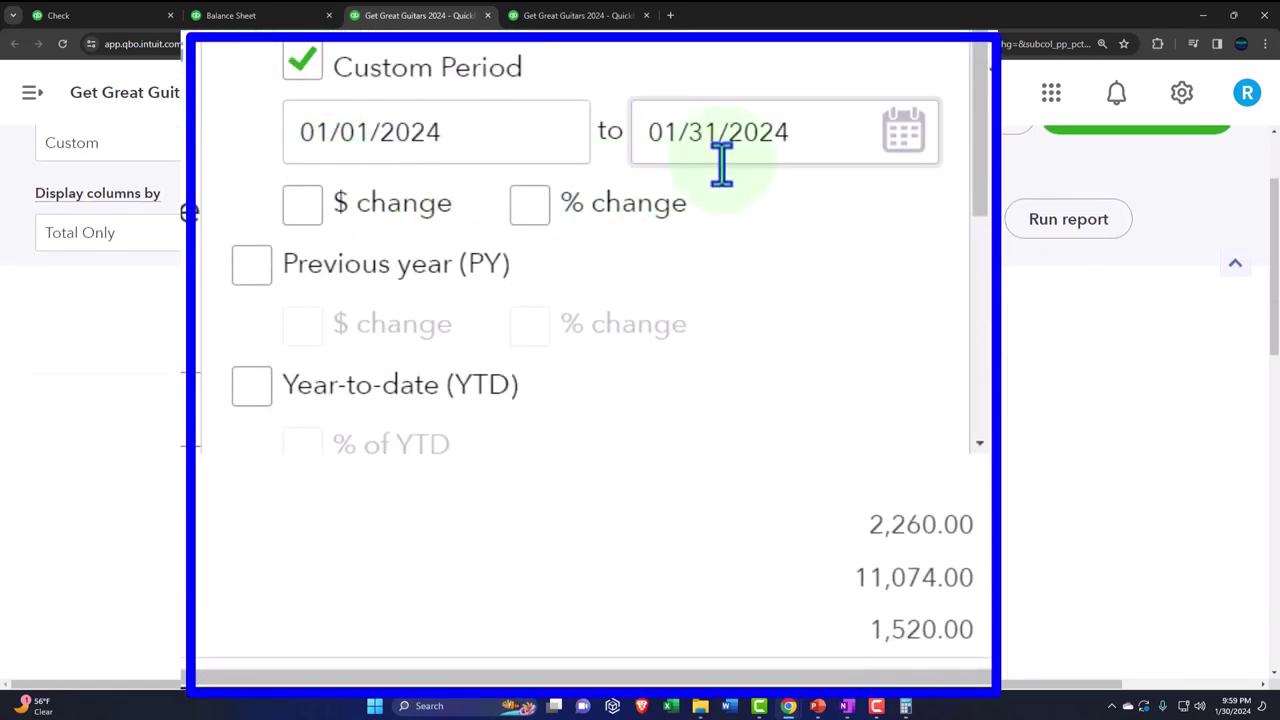
scroll(737, 232, down, 3)
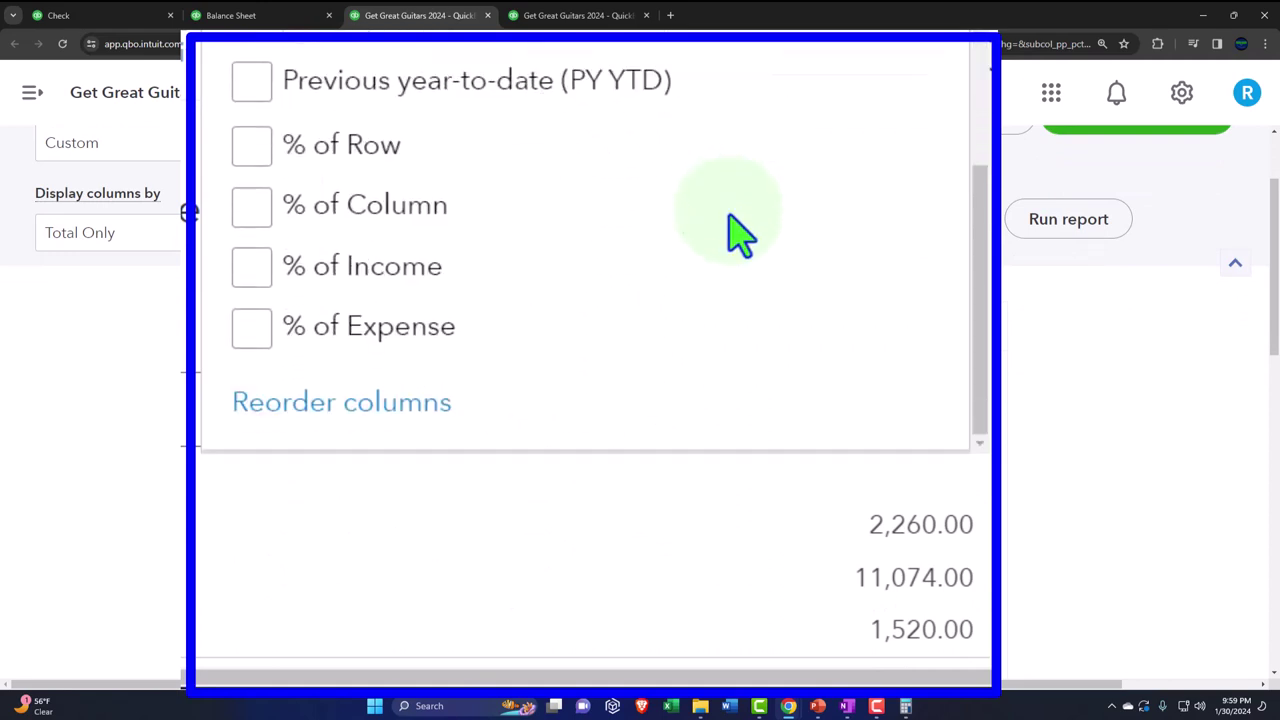
click(1049, 235)
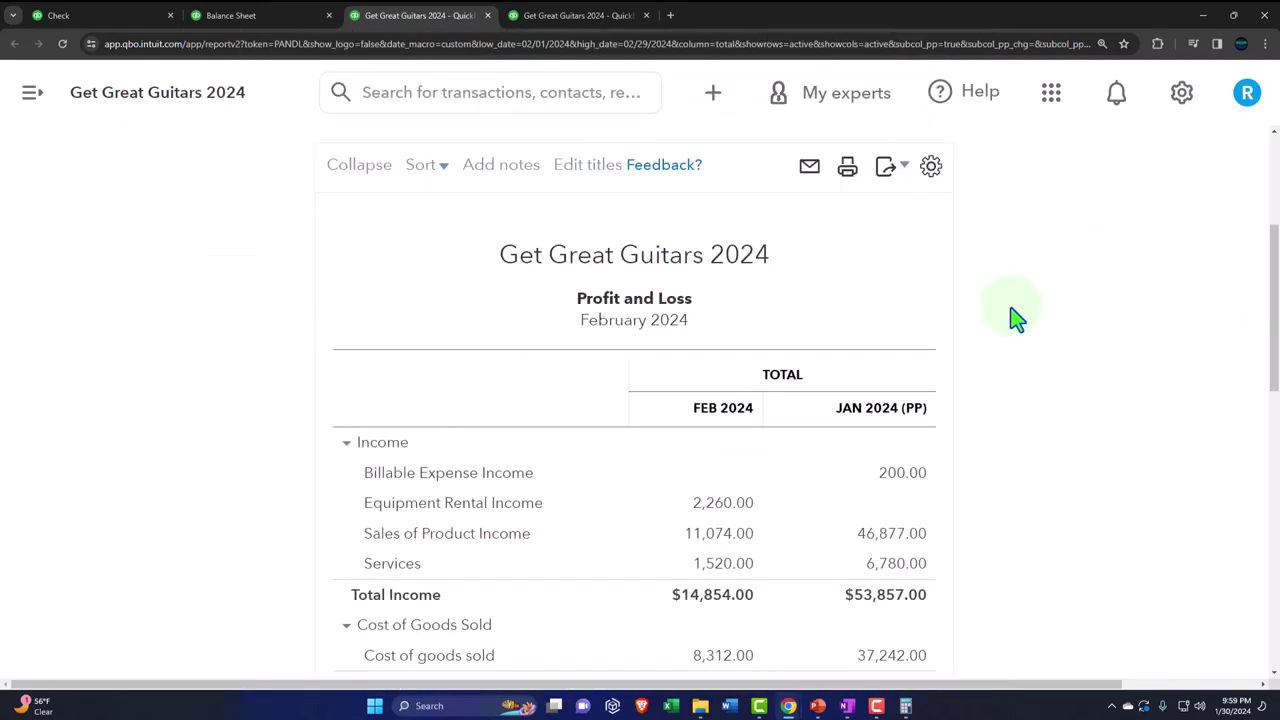
scroll(908, 471, down, 2)
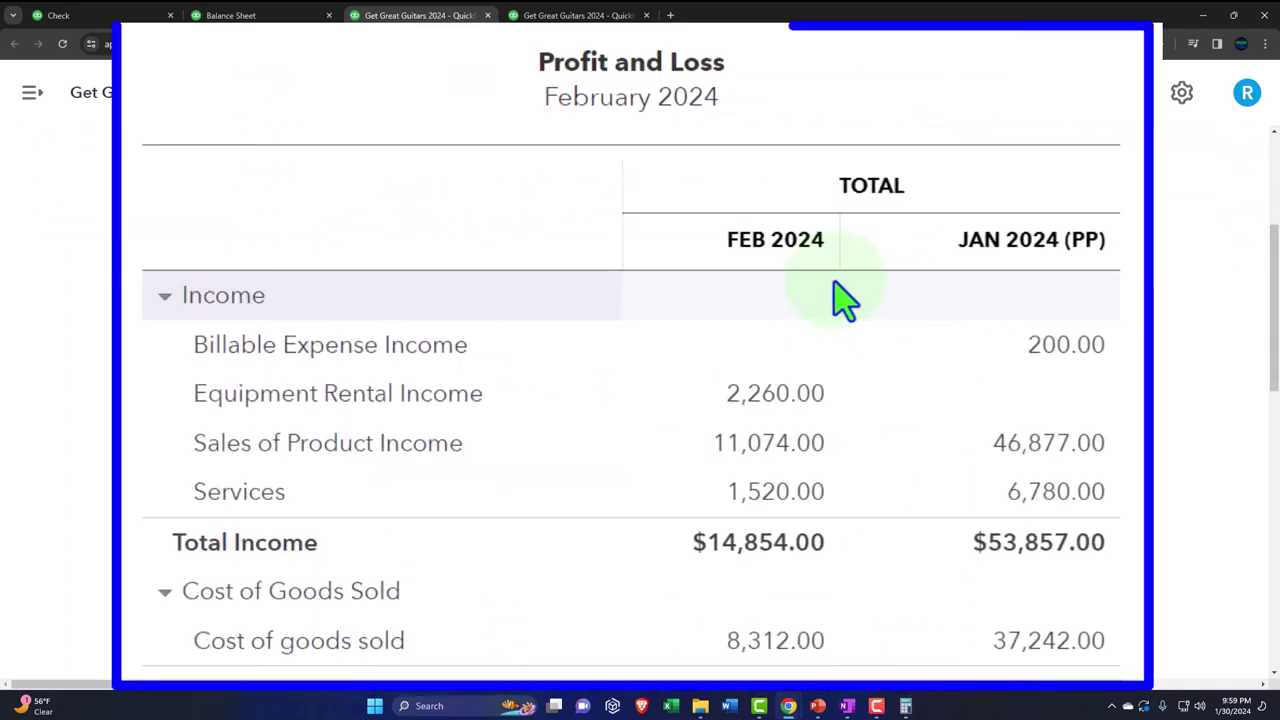
Add $ change and % change to the previous period comparison, rerun the report and review the change columns
scroll(737, 286, up, 2)
click(701, 280)
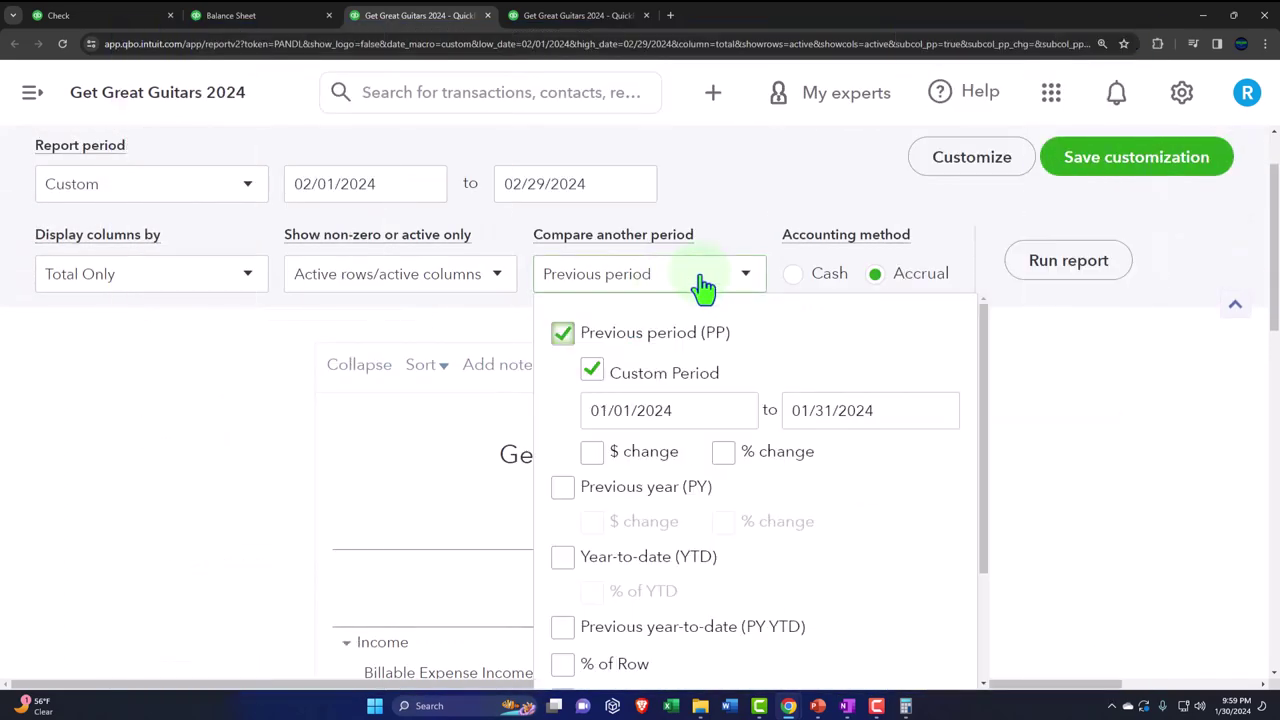
click(592, 451)
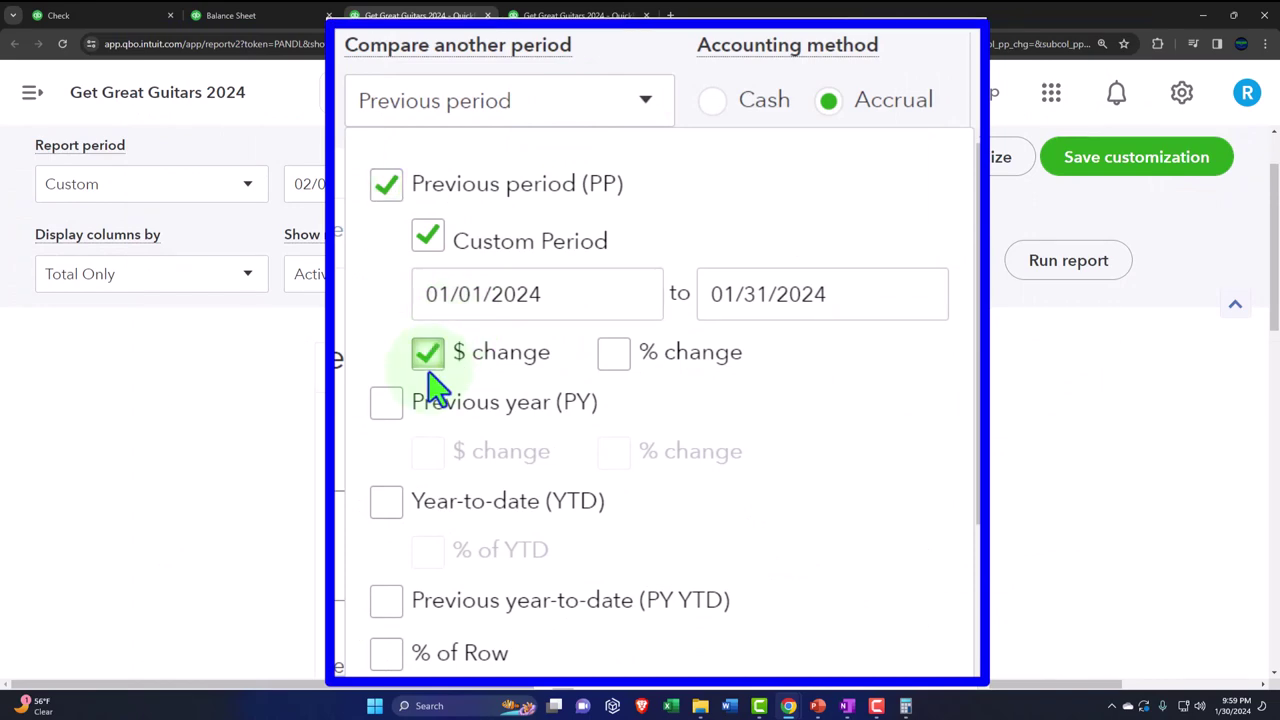
click(615, 362)
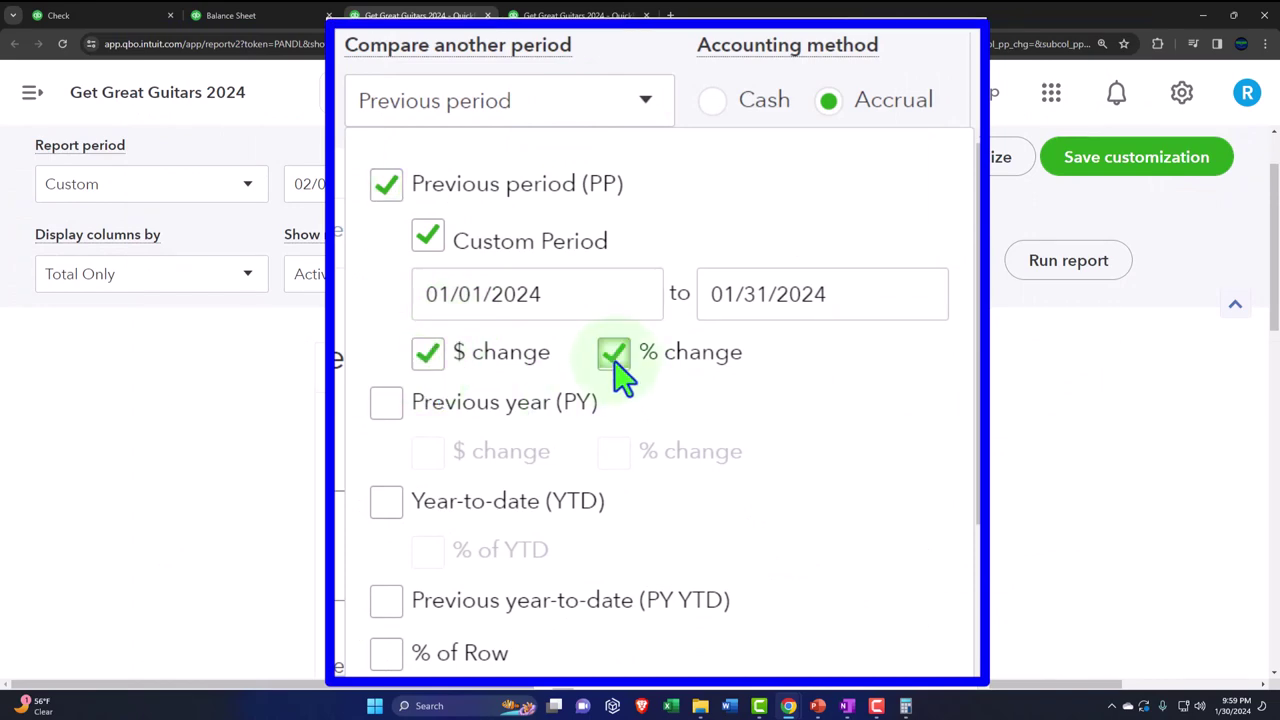
click(1070, 272)
click(1055, 268)
scroll(980, 500, down, 4)
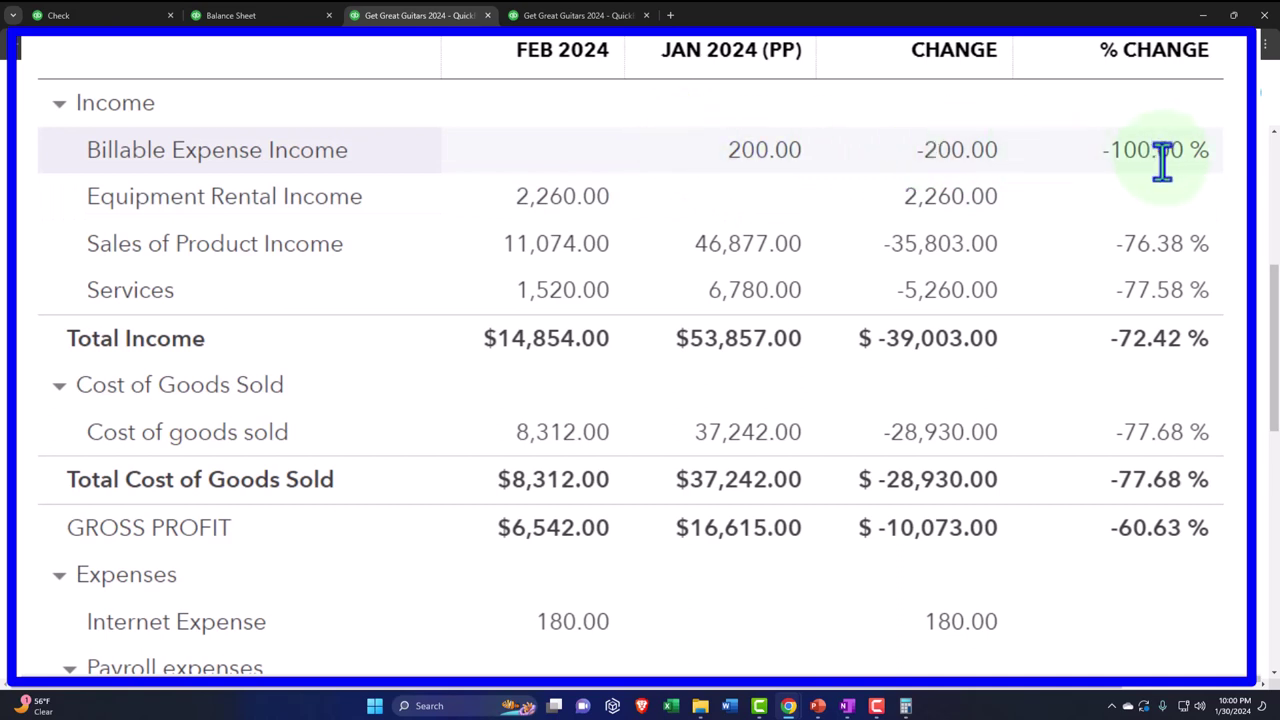
scroll(1200, 280, down, 1)
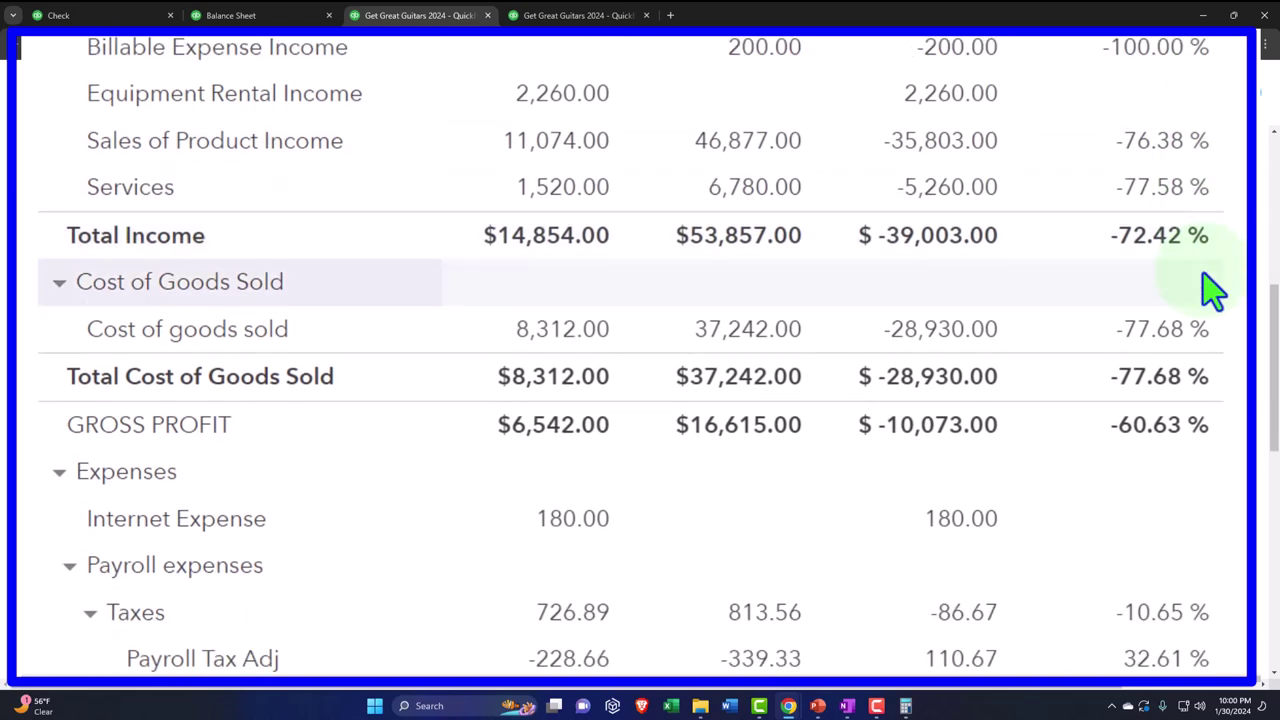
scroll(1210, 290, up, 3)
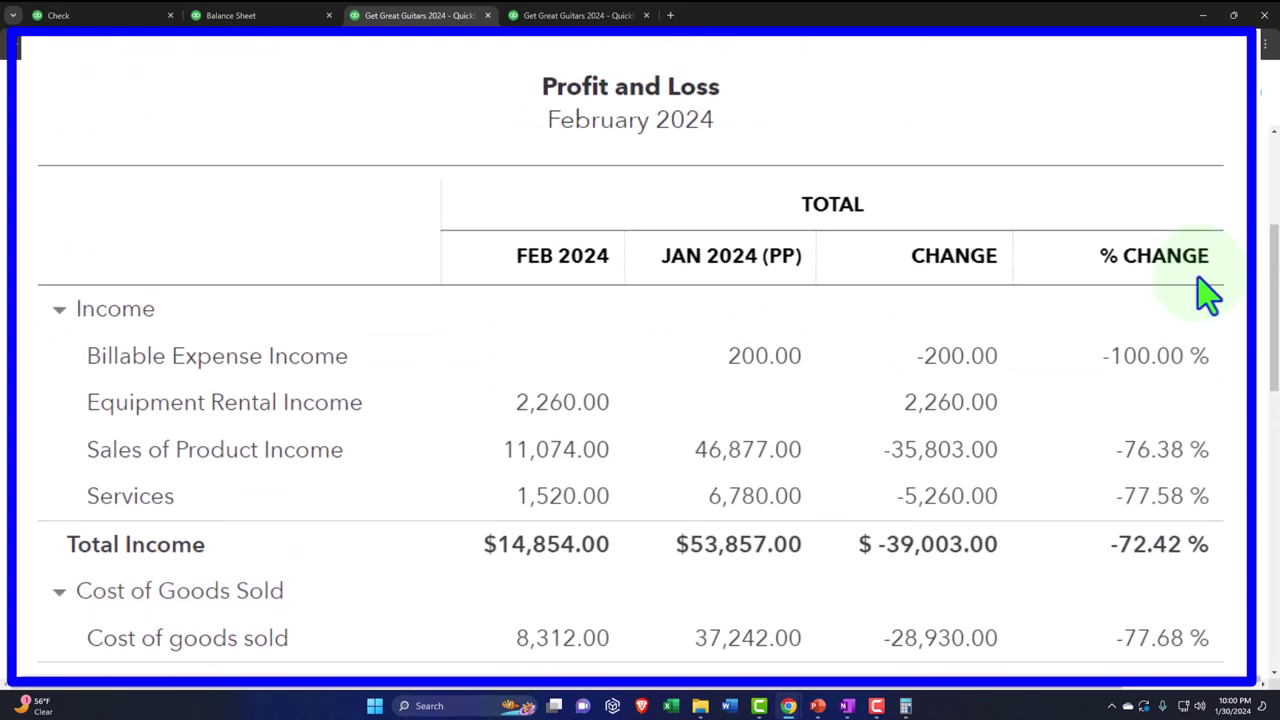
scroll(900, 420, up, 1)
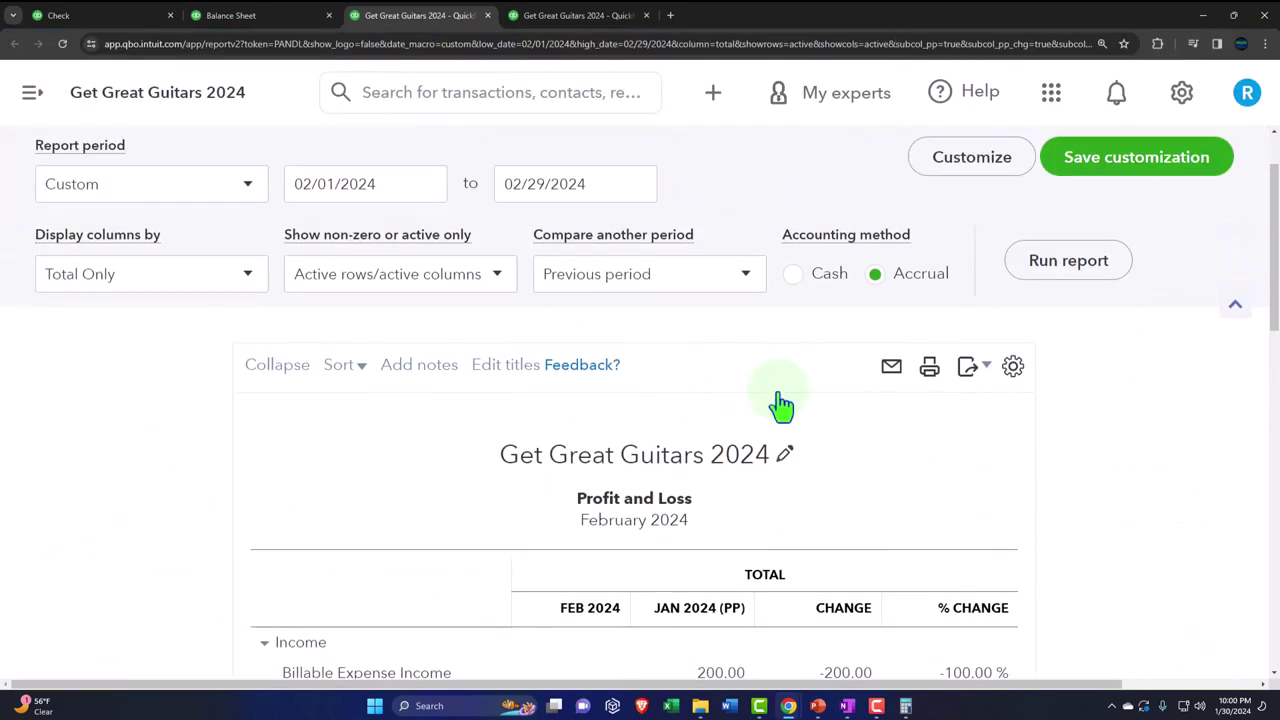
Replace the previous period comparison with % of Income in the February Profit and Loss and rerun the report
click(744, 290)
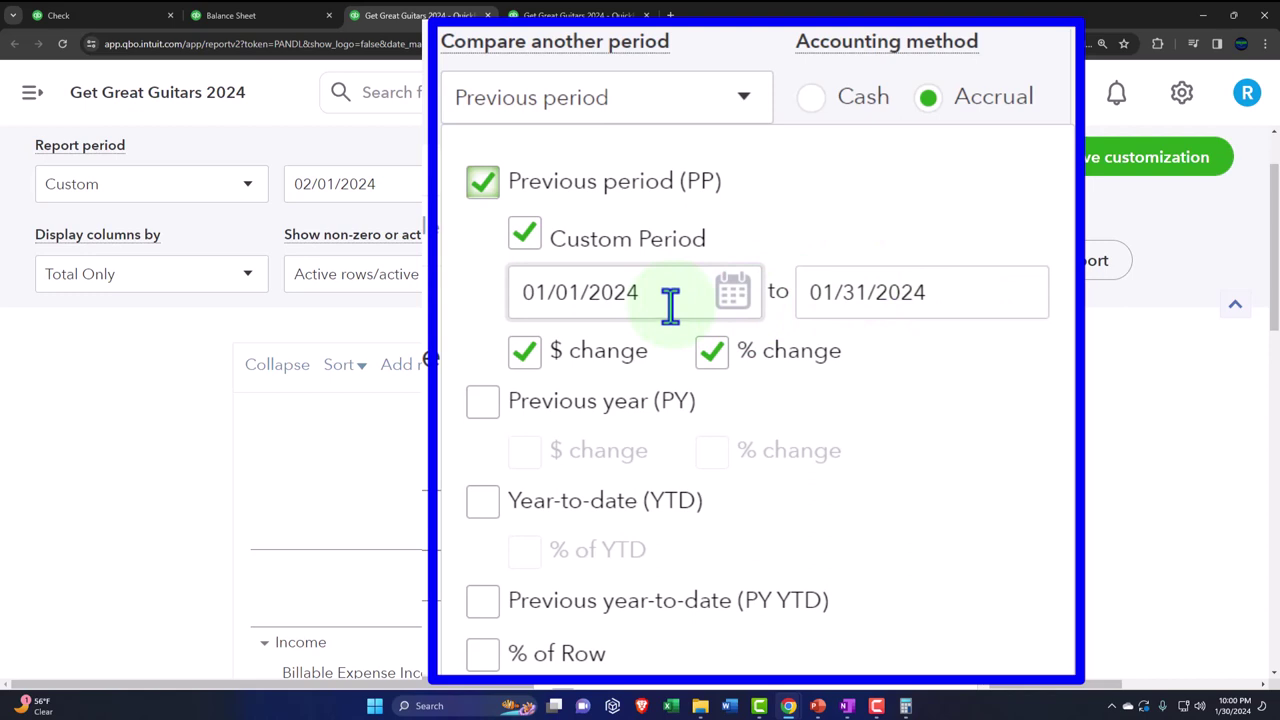
click(488, 184)
scroll(614, 466, down, 2)
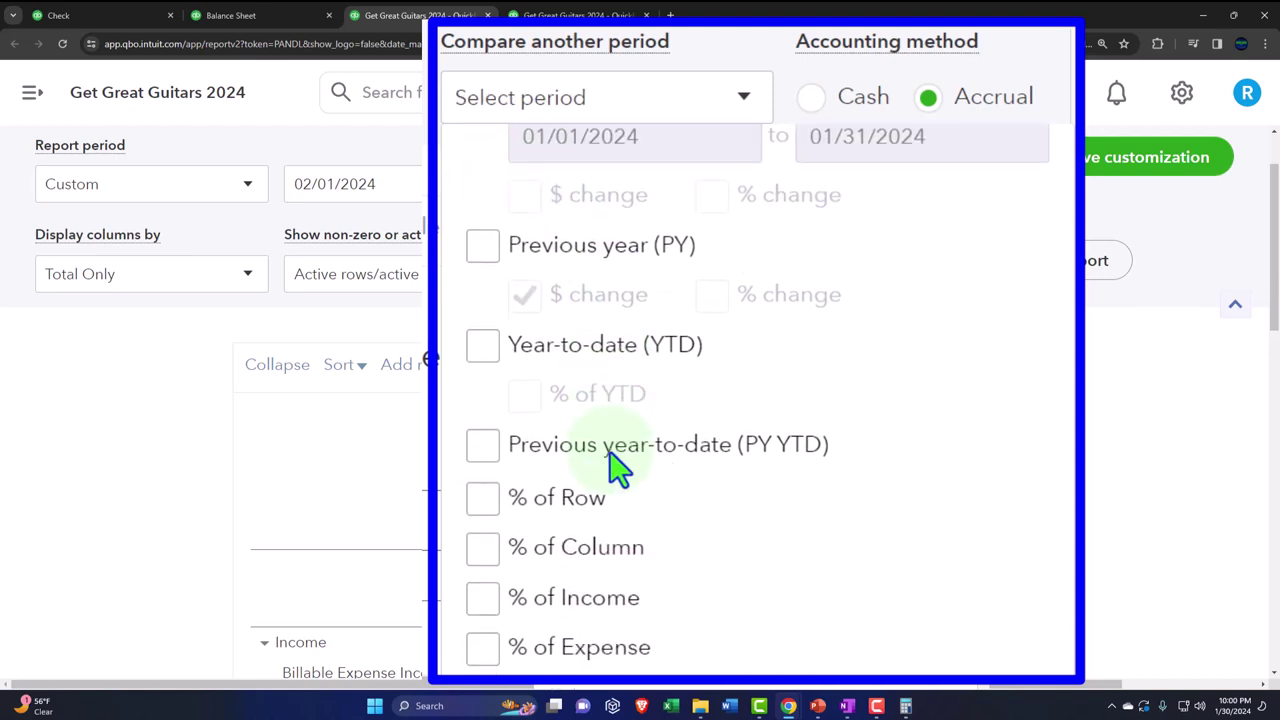
click(628, 490)
click(518, 540)
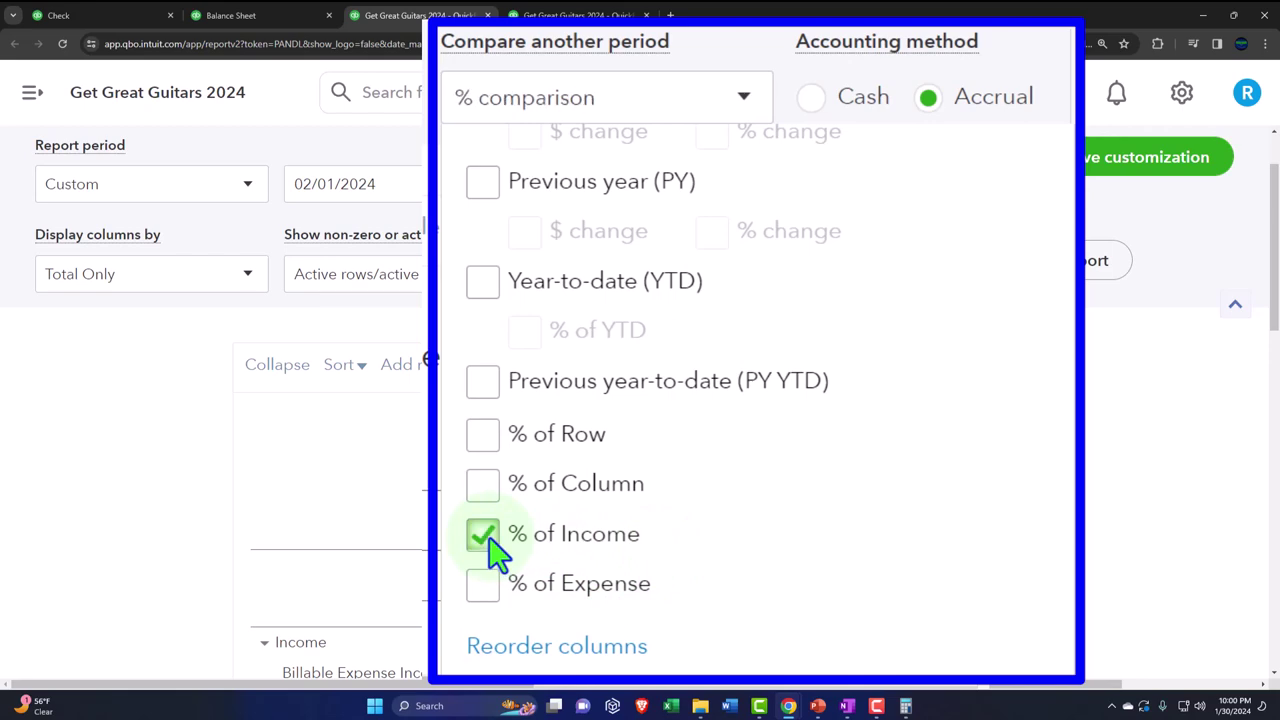
click(1095, 290)
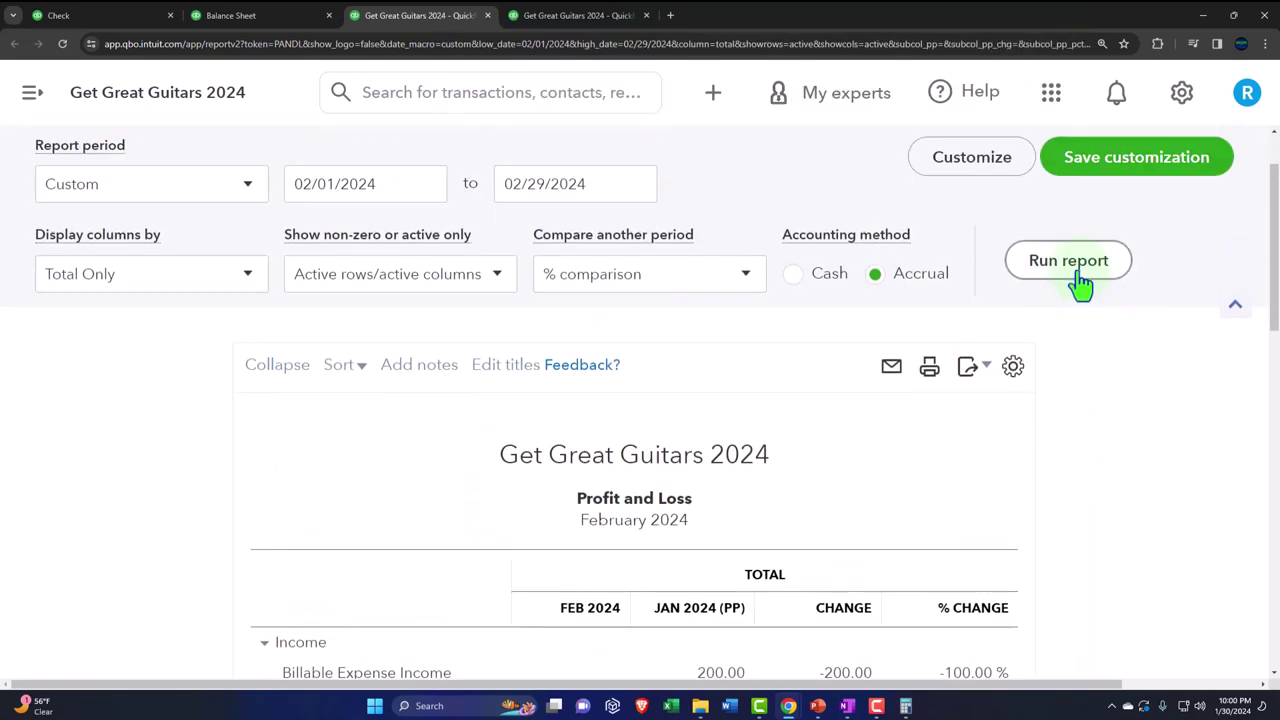
click(1075, 272)
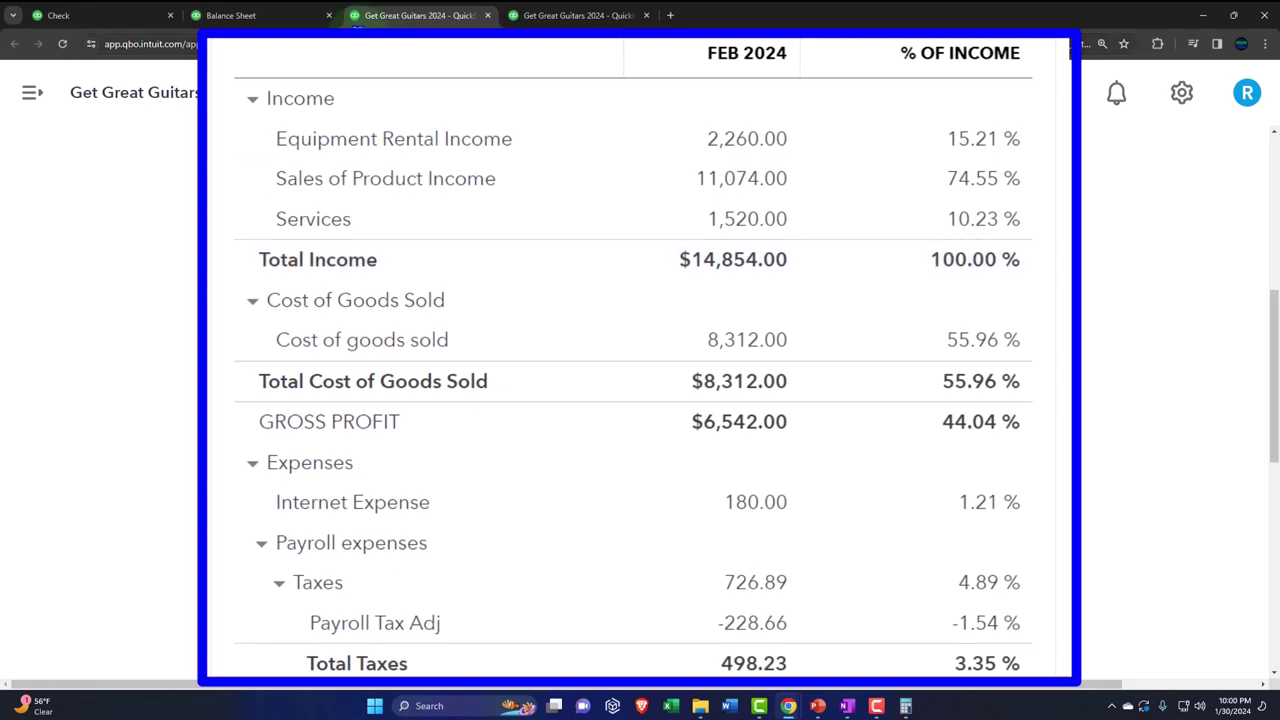
Add the % of Column comparison to the monthly Balance Sheet, rerun the report and review the percentage columns
click(286, 18)
scroll(470, 315, up, 5)
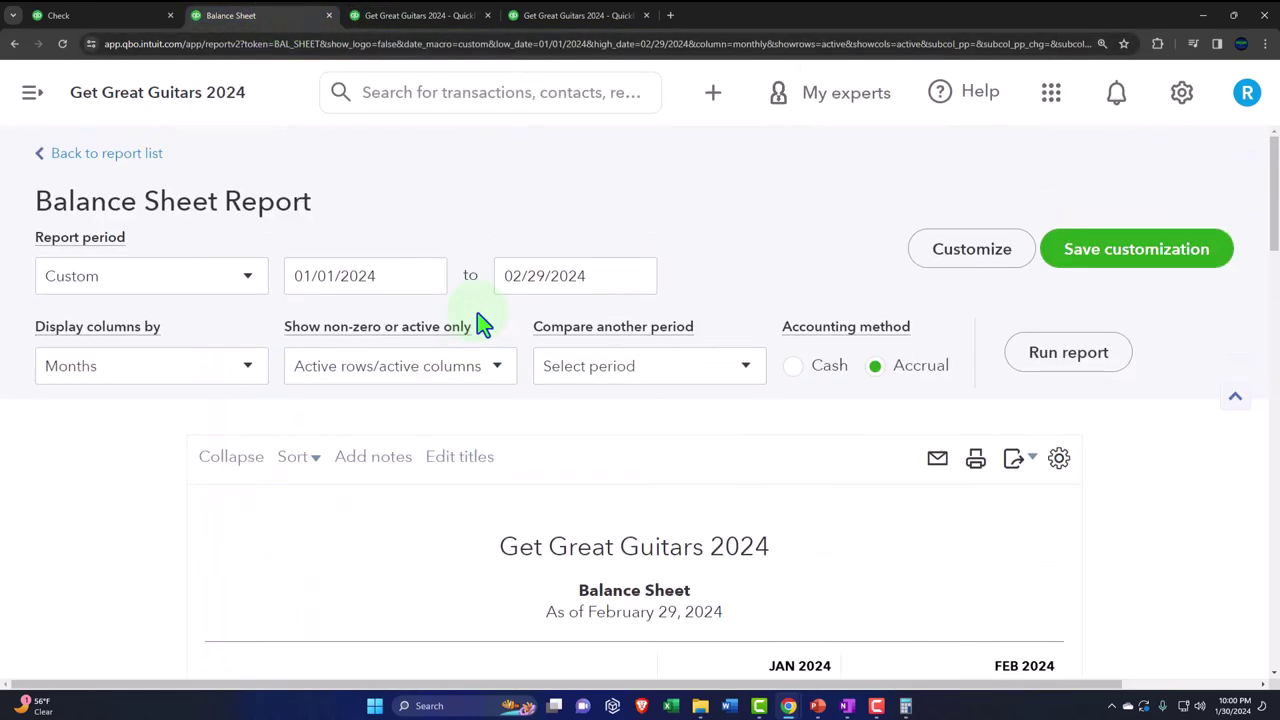
click(700, 375)
scroll(499, 400, down, 2)
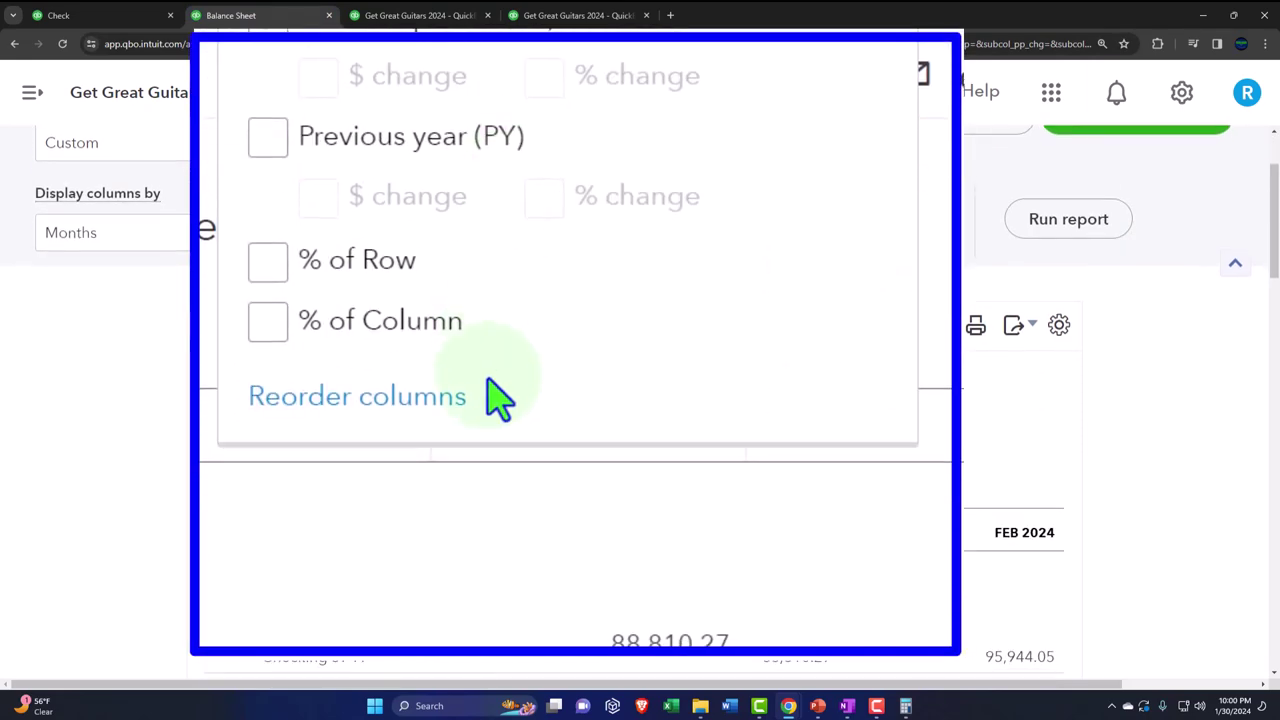
click(270, 322)
click(1090, 240)
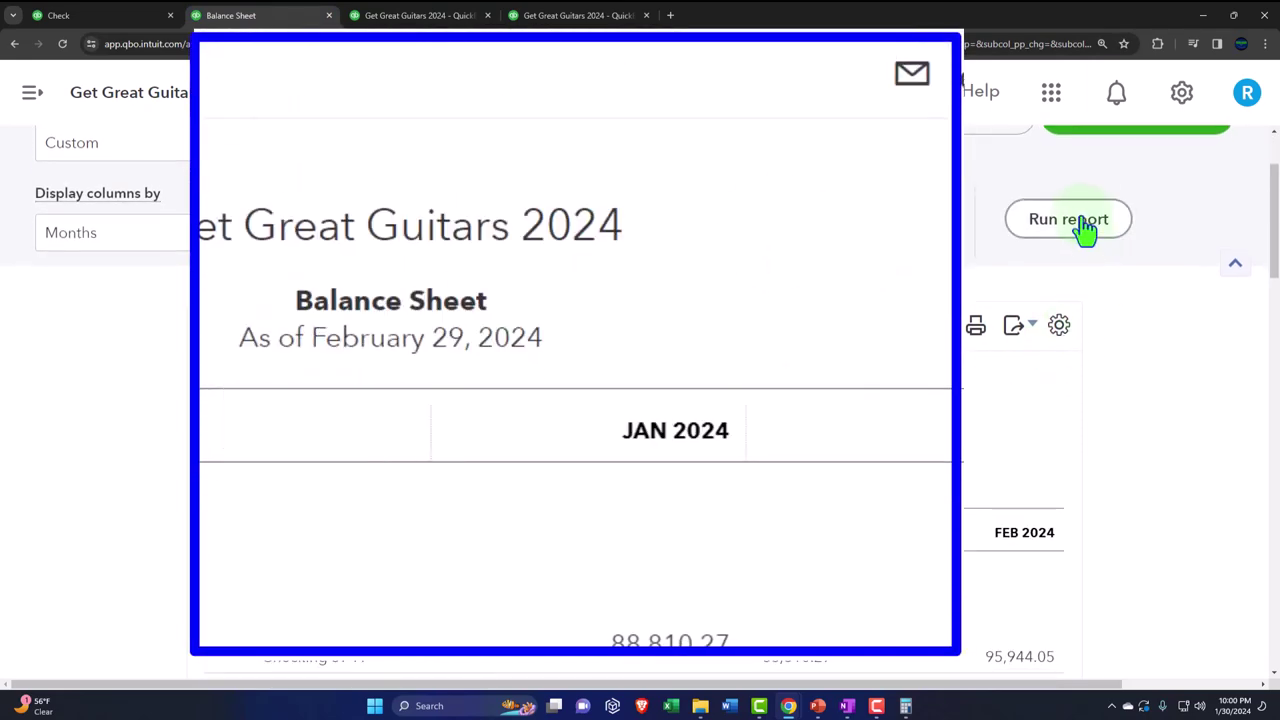
scroll(963, 390, down, 3)
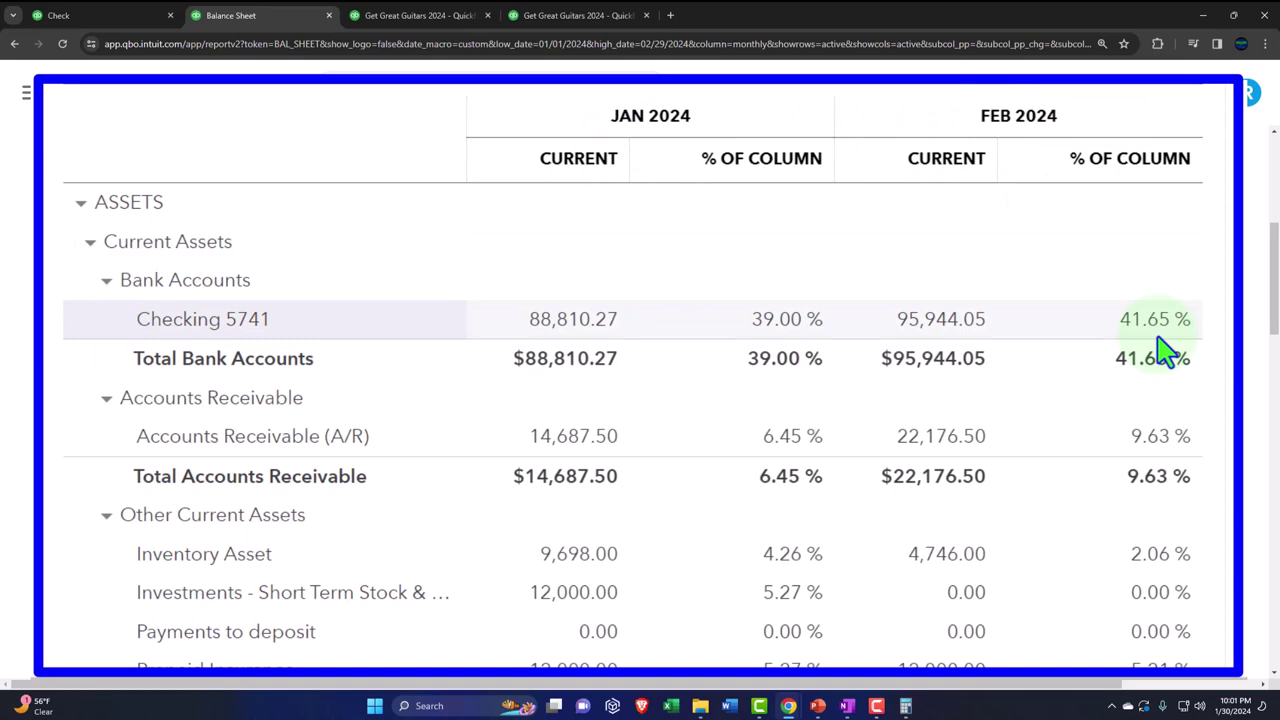
Return to the February Profit and Loss and review its % of Income column and report settings
click(405, 15)
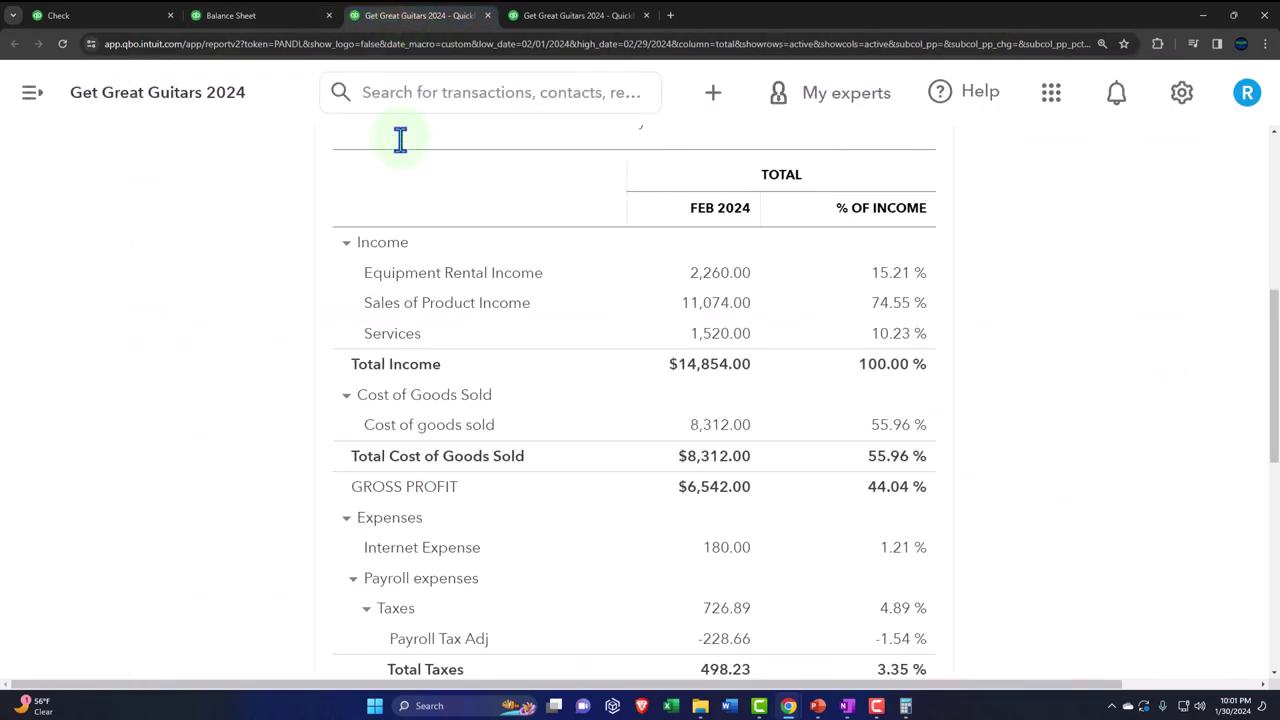
scroll(330, 134, up, 3)
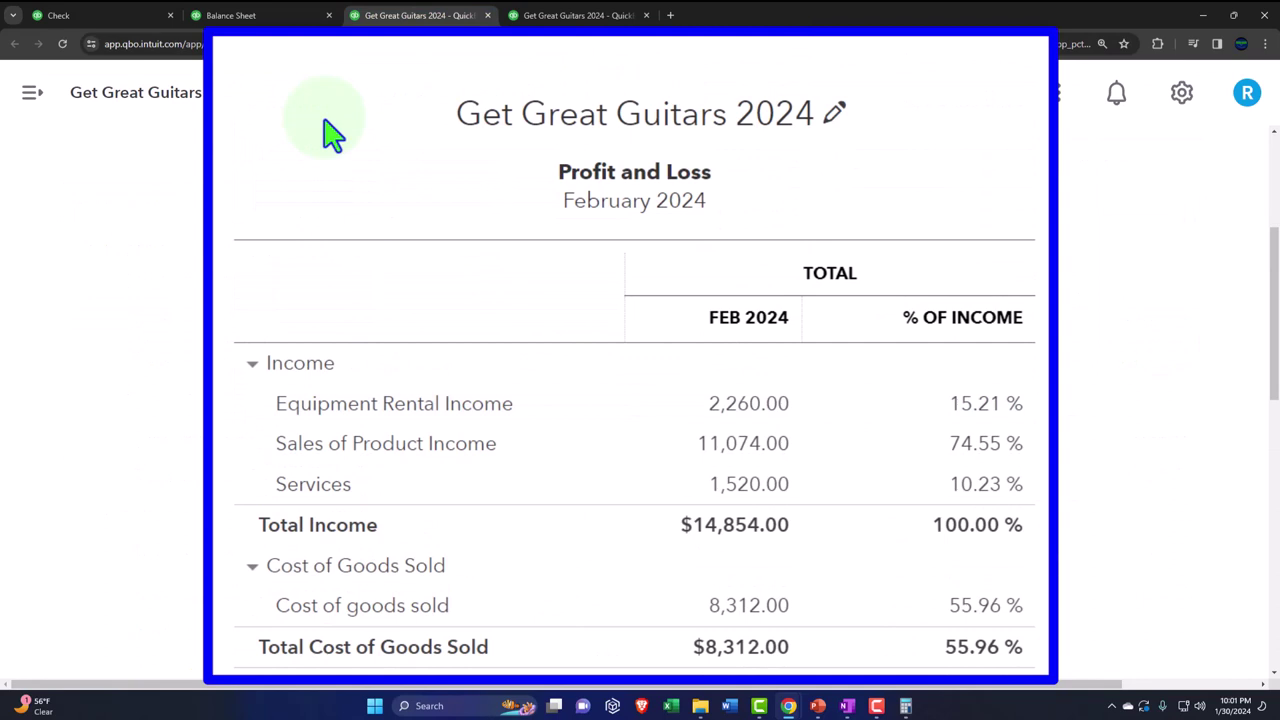
scroll(333, 134, up, 3)
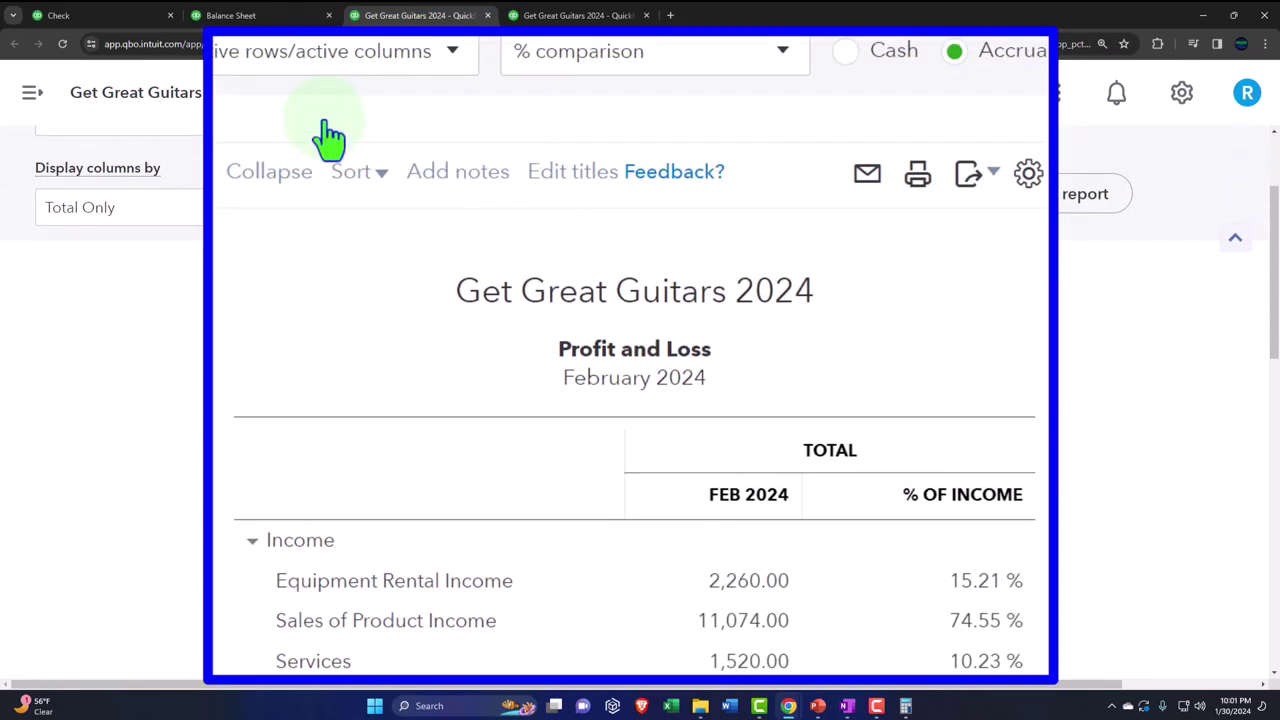
scroll(400, 268, up, 3)
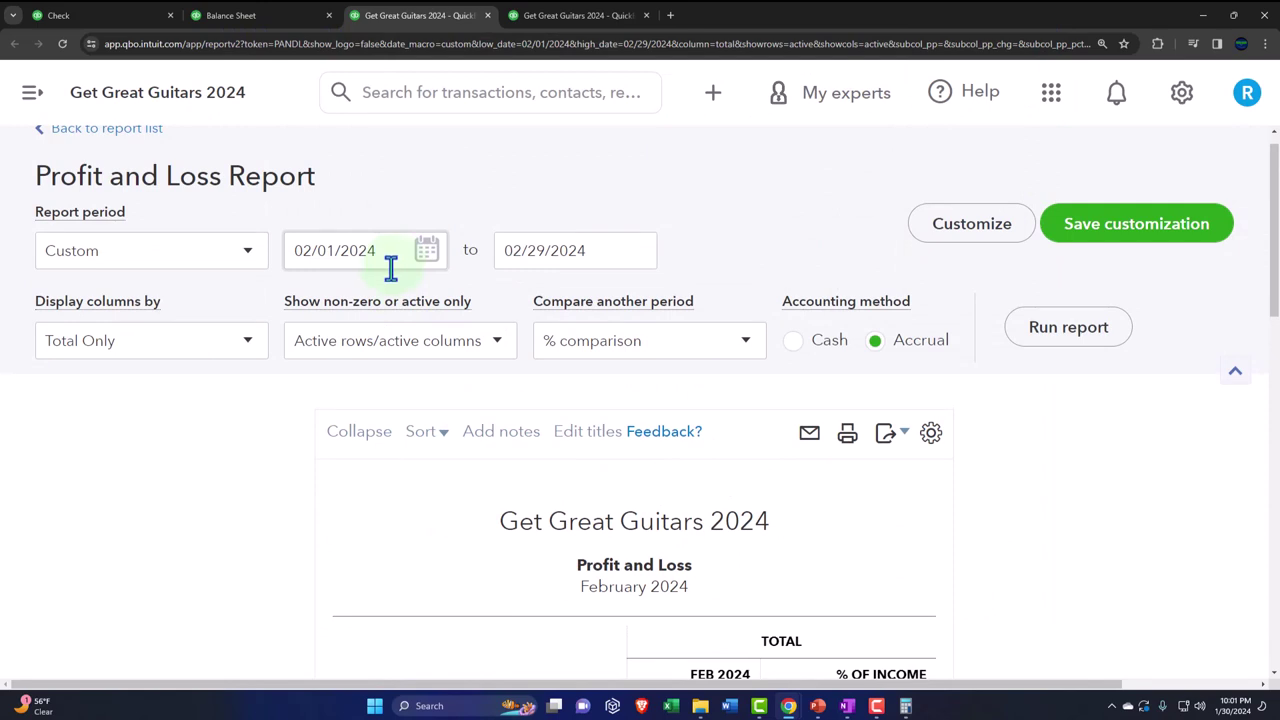
Go to the Reports list, collapse the navigation menu and examine the Balance Sheet variations in the Business overview group
click(137, 15)
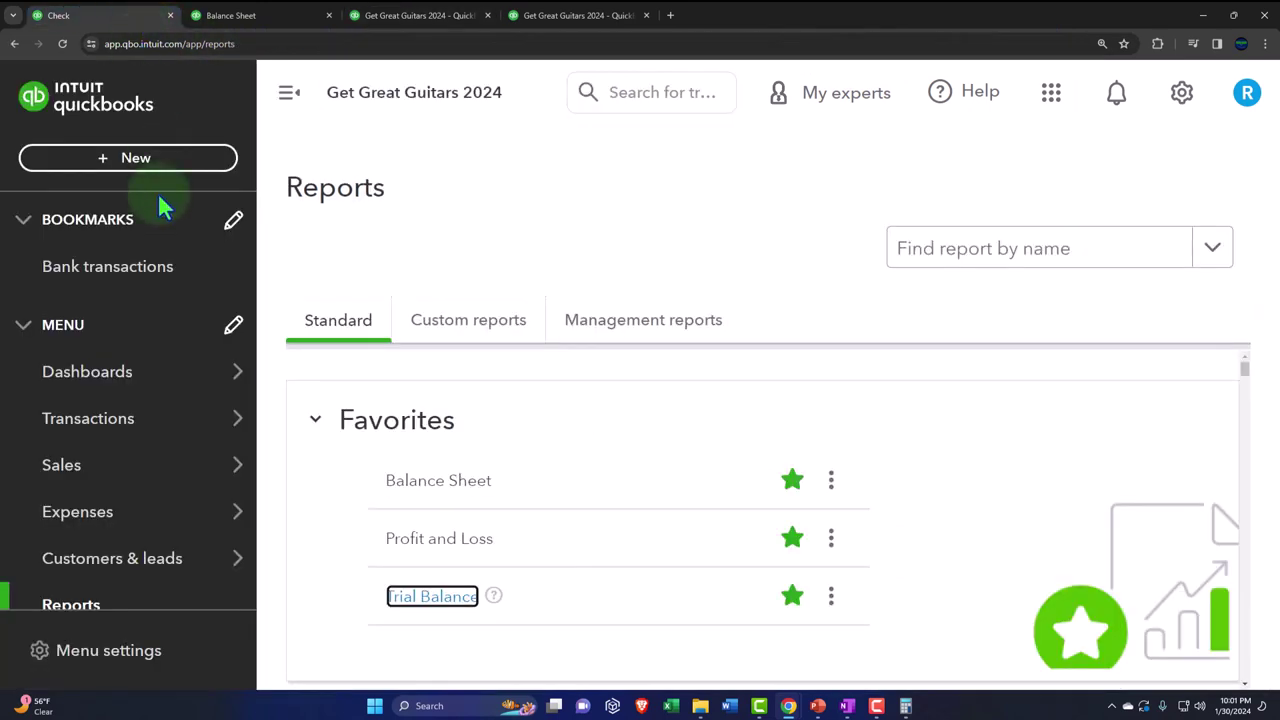
click(289, 93)
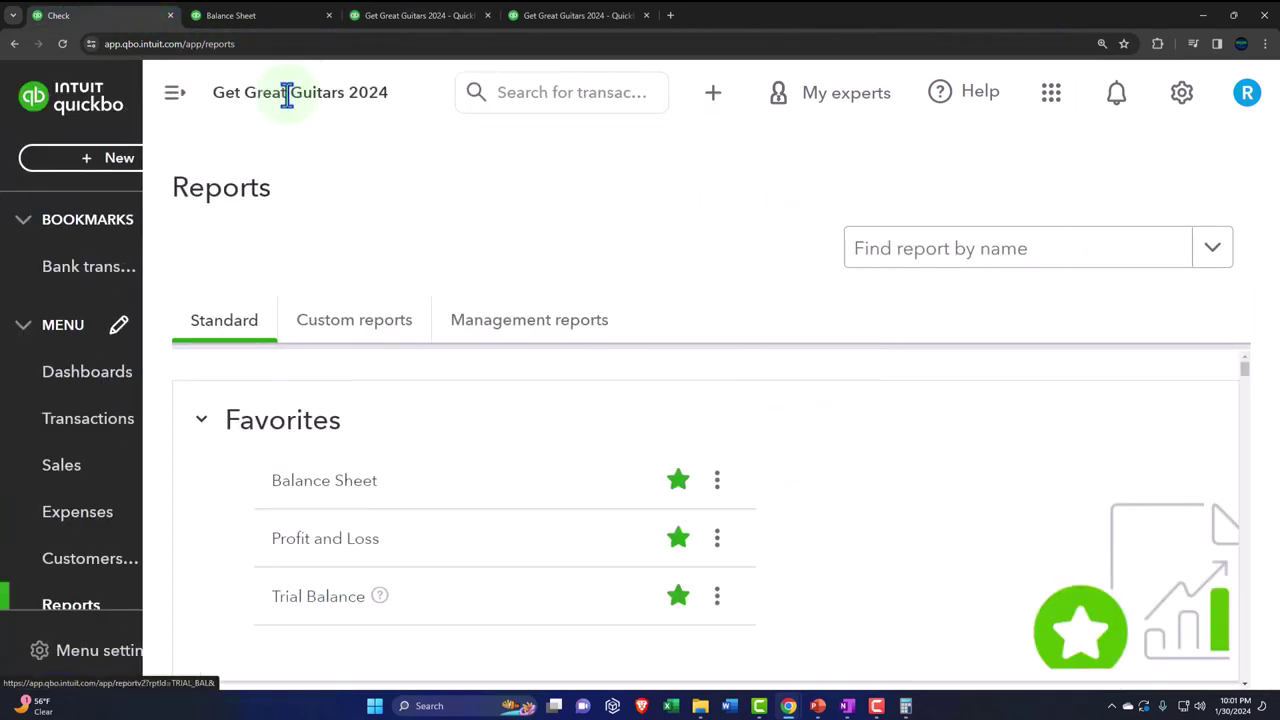
scroll(63, 460, down, 4)
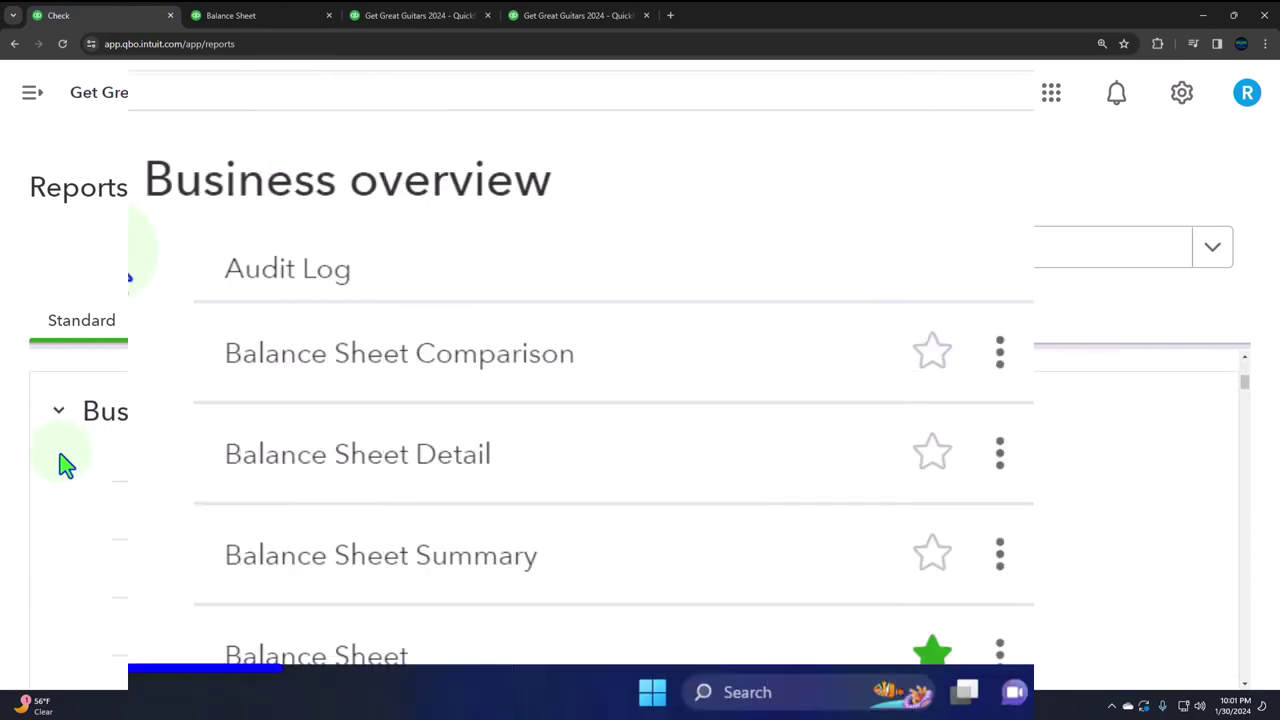
scroll(104, 253, down, 1)
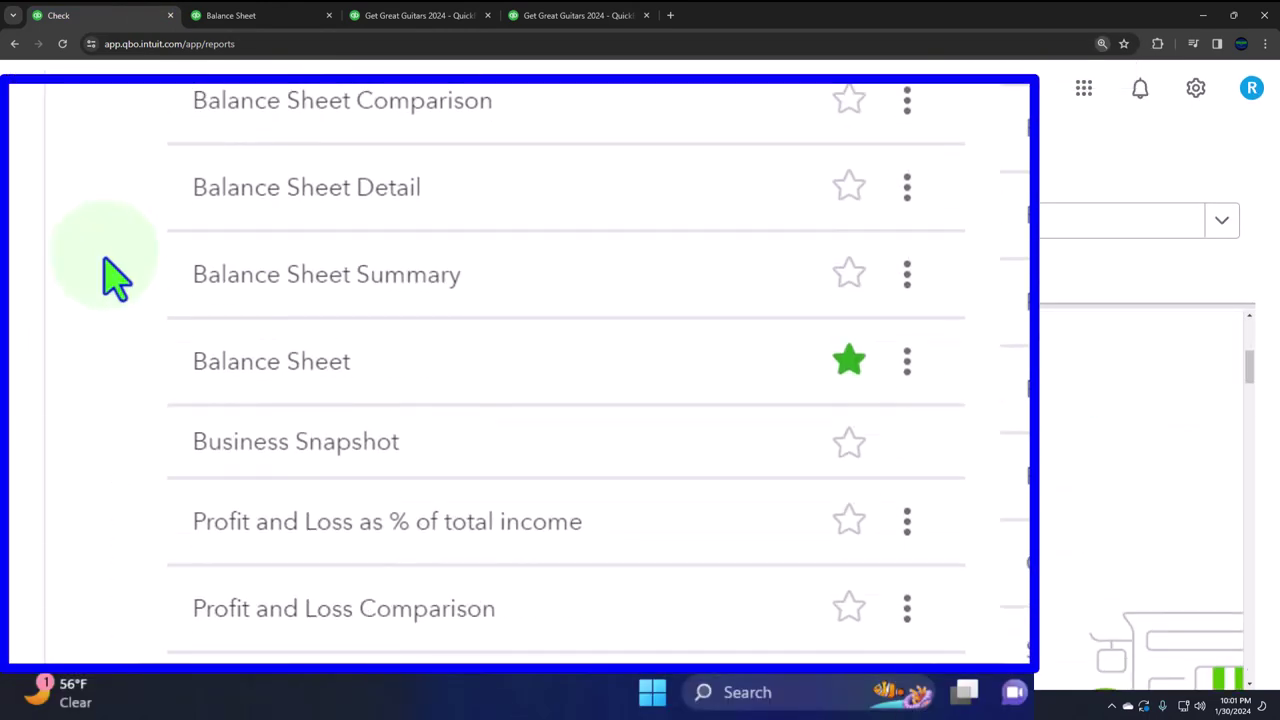
scroll(104, 253, up, 1)
scroll(80, 266, down, 1)
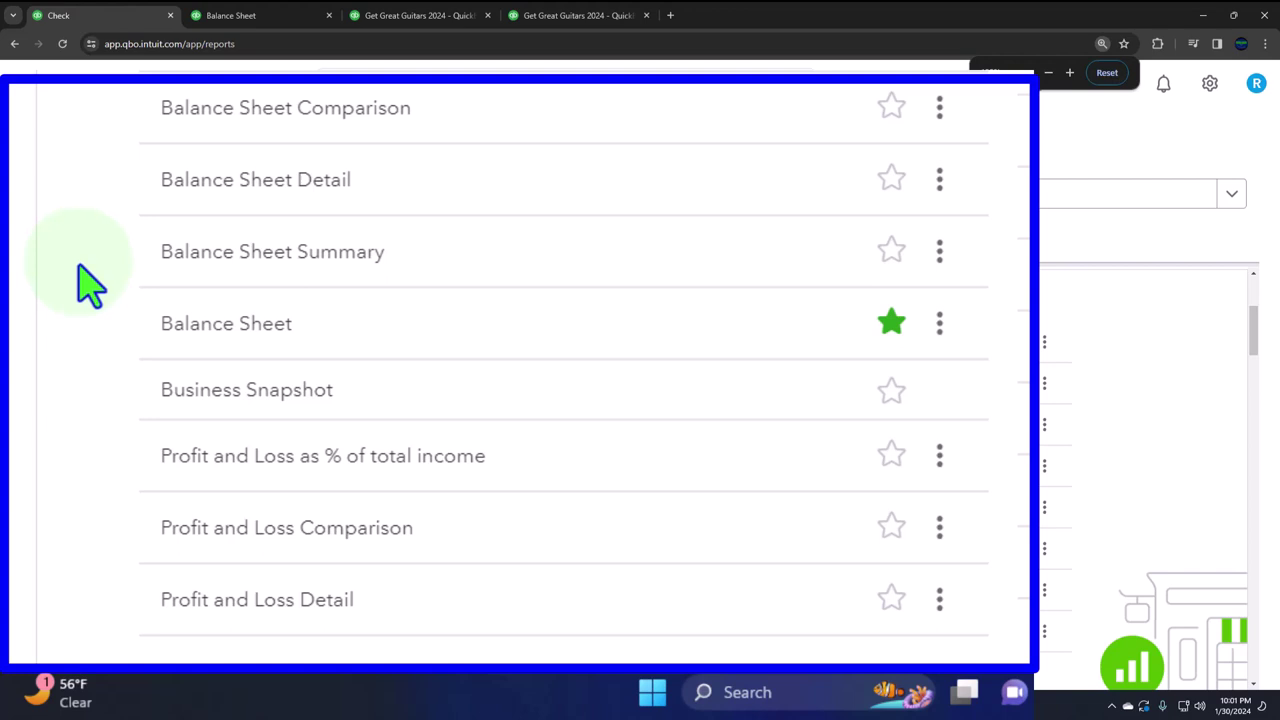
scroll(80, 266, up, 3)
scroll(90, 285, down, 2)
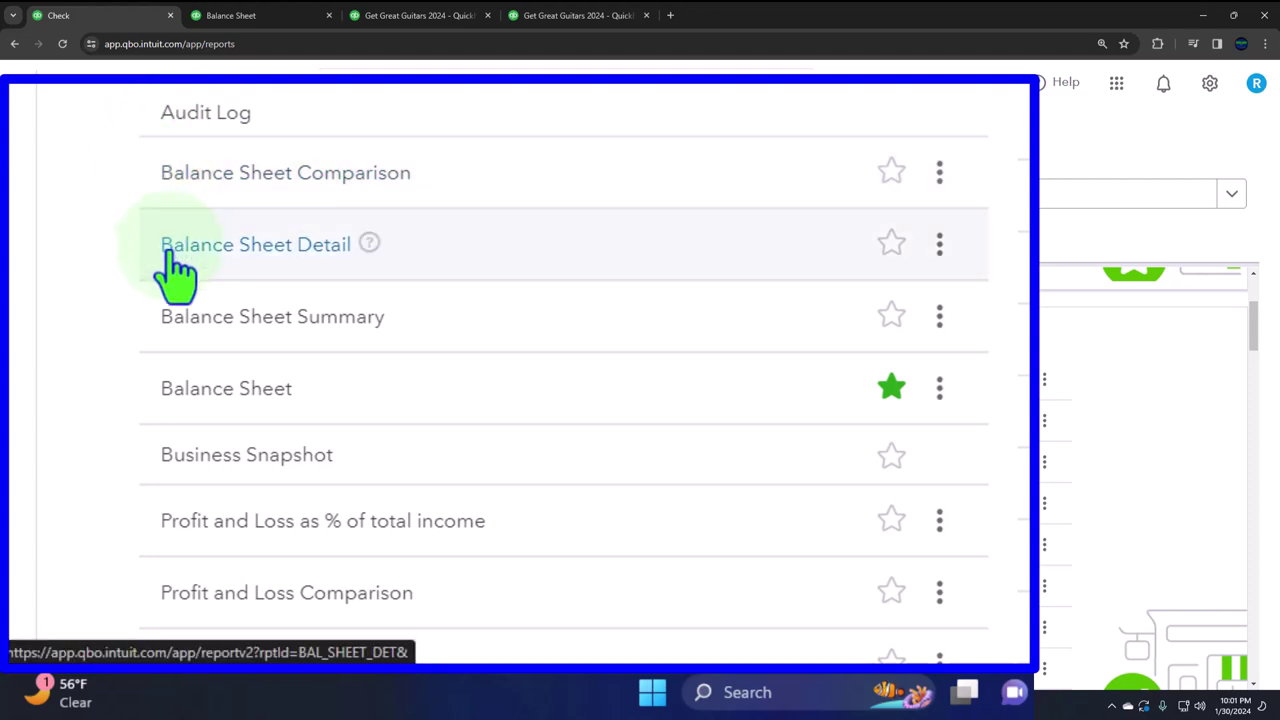
click(286, 340)
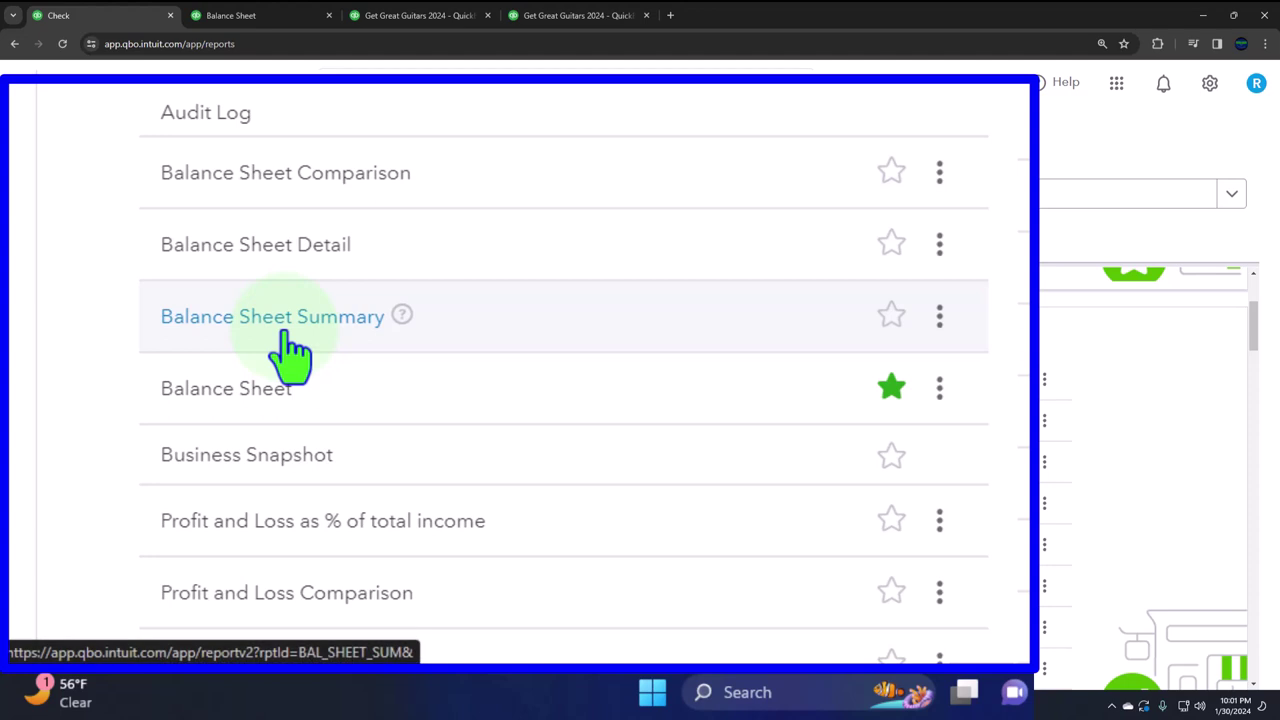
Examine the Profit and Loss variations, Project Profitability Summary and Statement of Cash Flows in the Business overview group
scroll(284, 332, down, 1)
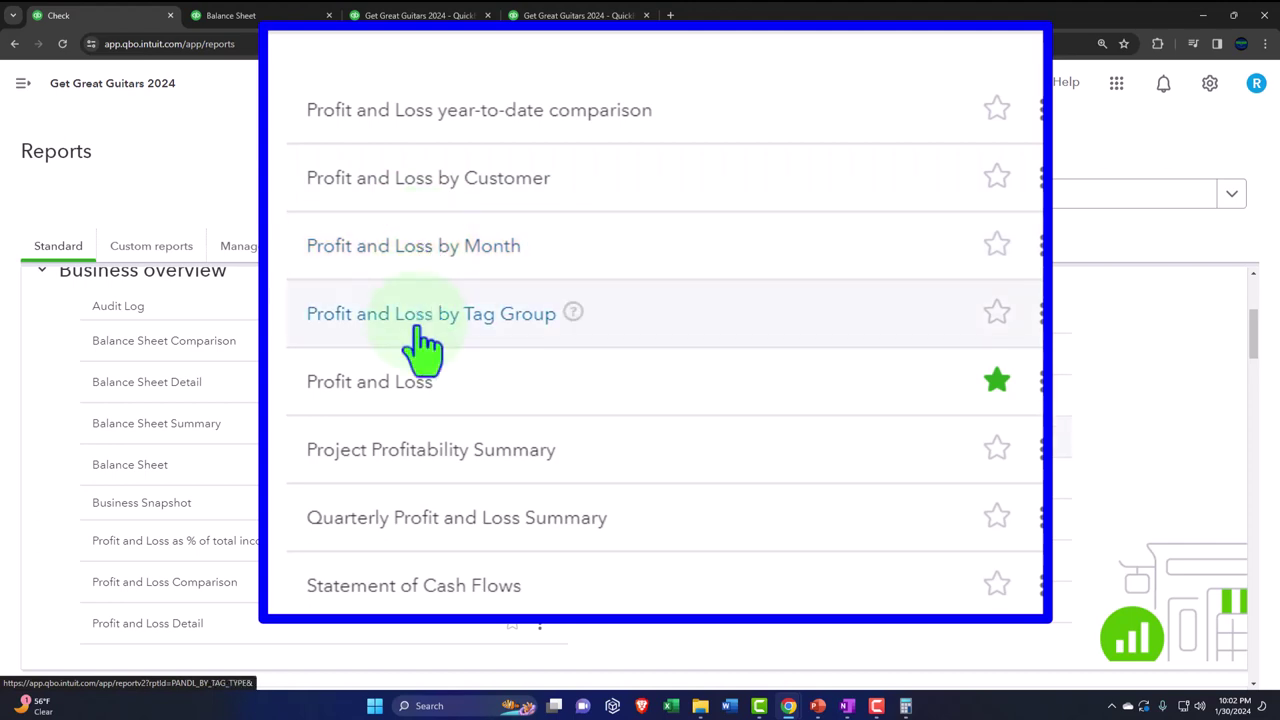
scroll(423, 338, down, 1)
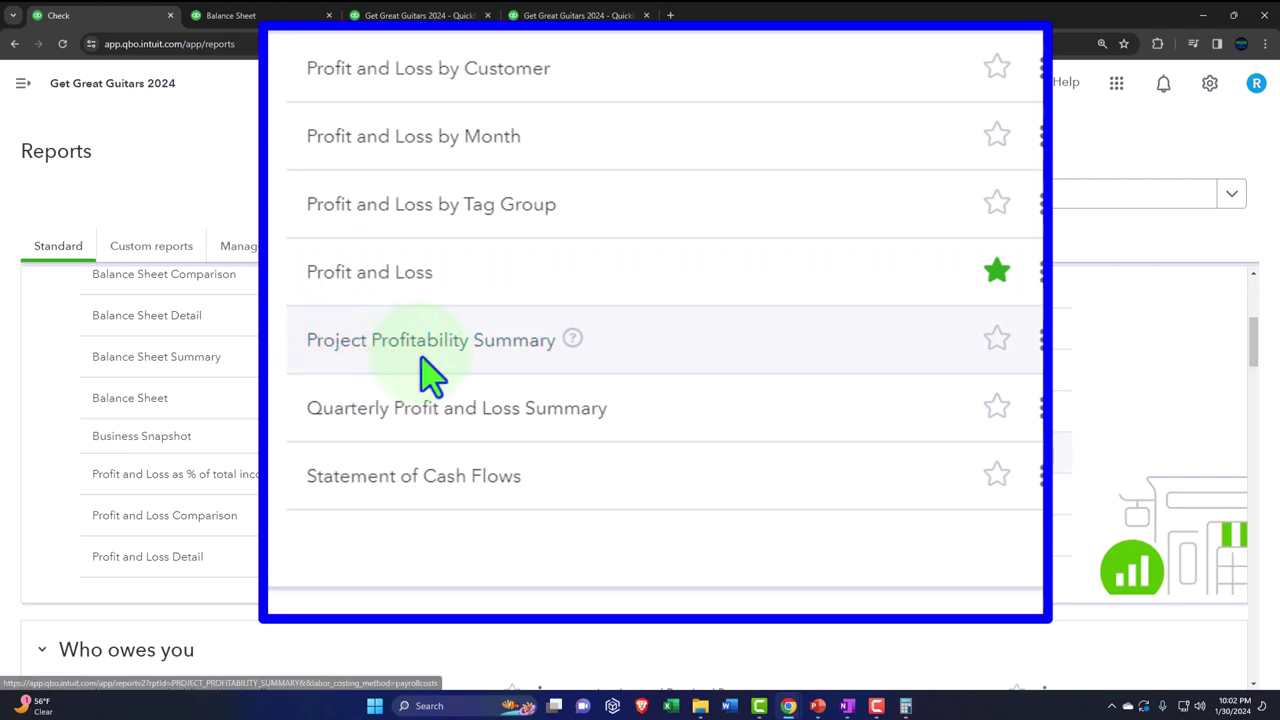
scroll(427, 372, down, 1)
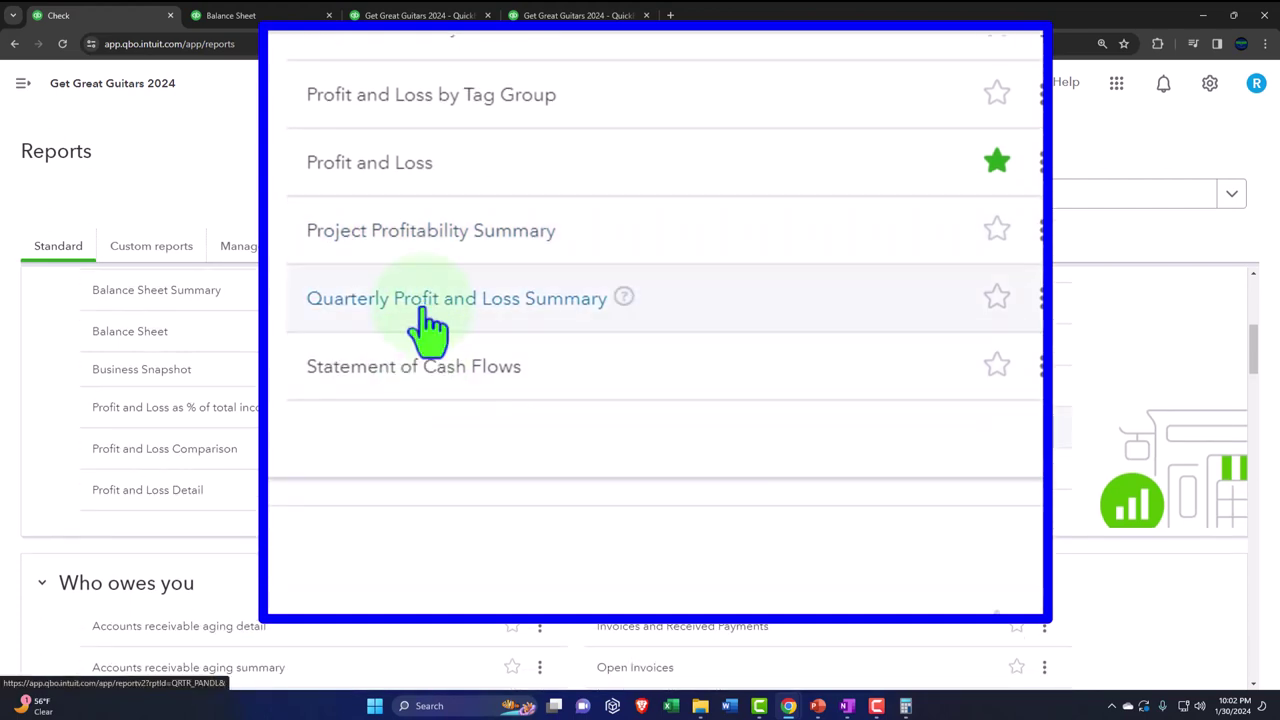
scroll(420, 312, down, 1)
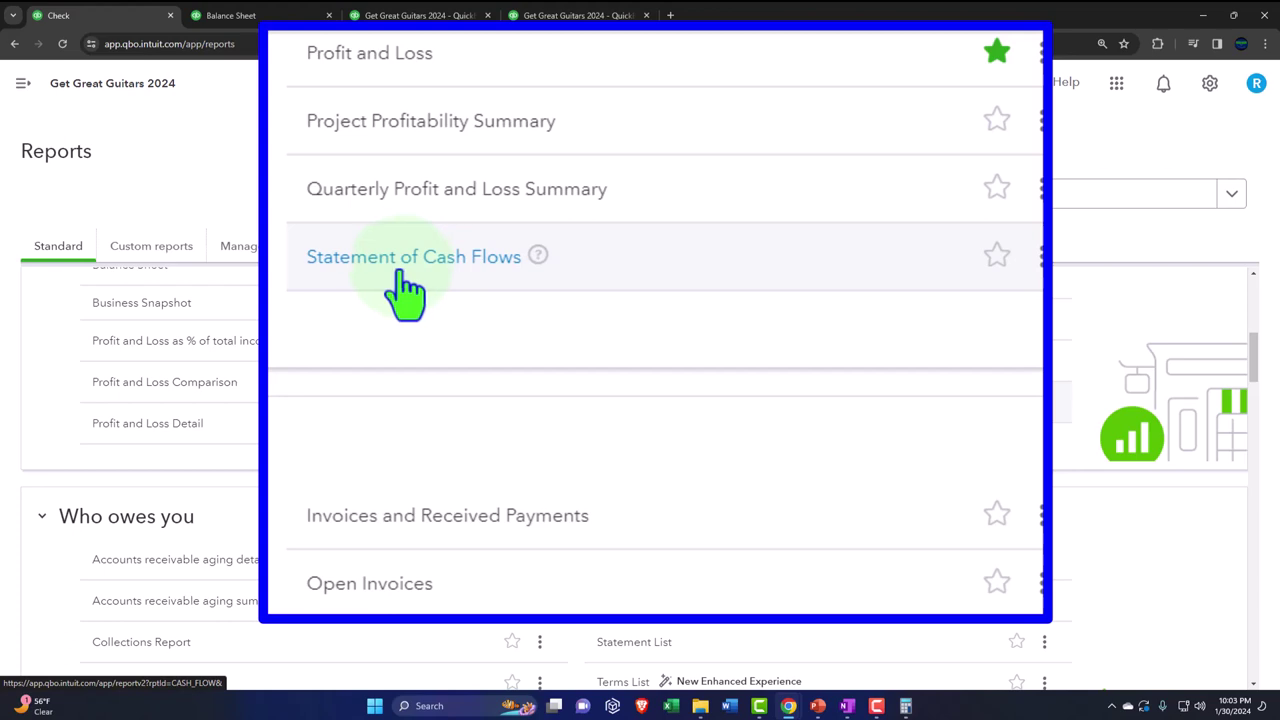
Look through the standard reports in the Who owes you and Sales and customers groups
scroll(657, 424, down, 2)
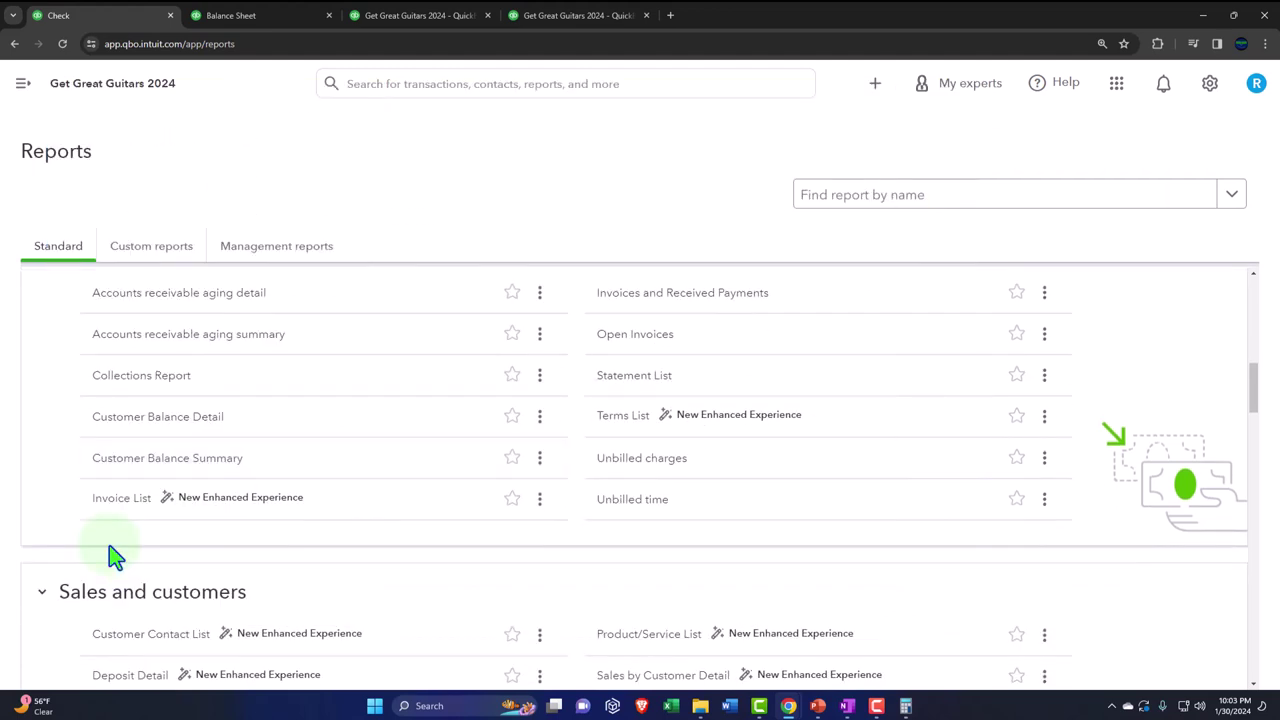
scroll(109, 552, down, 1)
scroll(109, 545, down, 2)
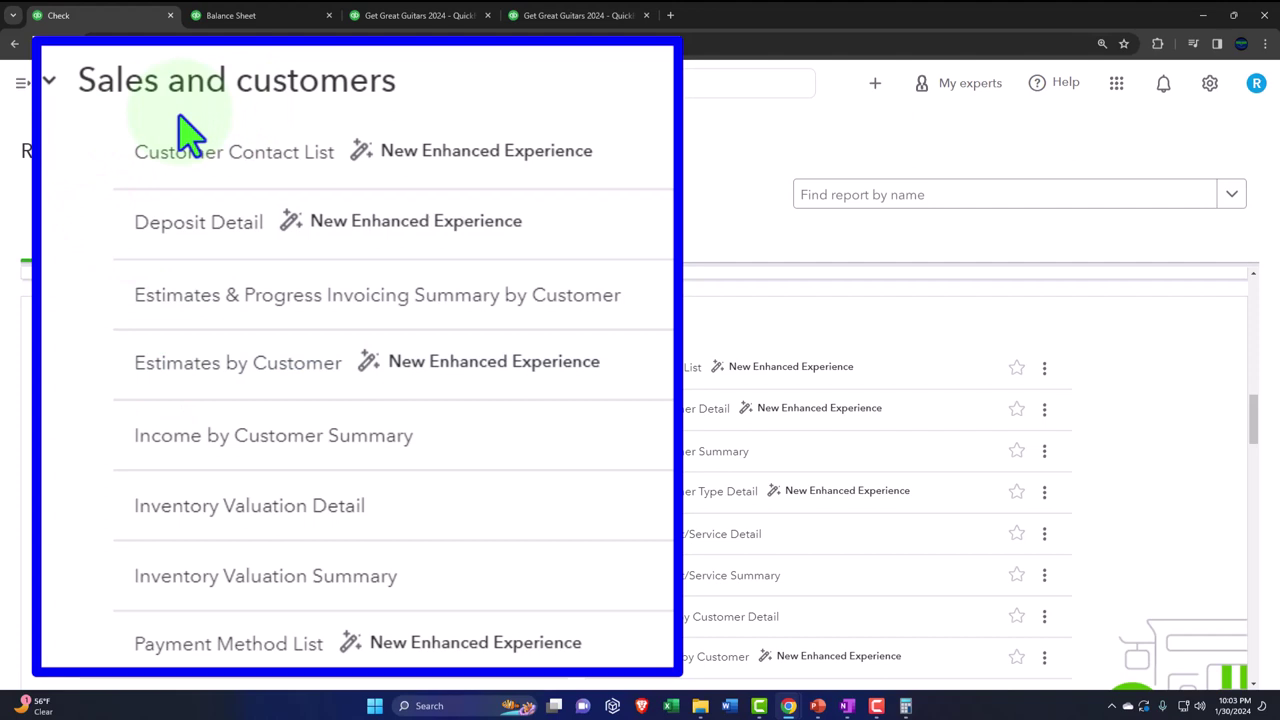
Relate the income lines of the February Profit and Loss to the detail reports in the Sales and customers group
click(385, 16)
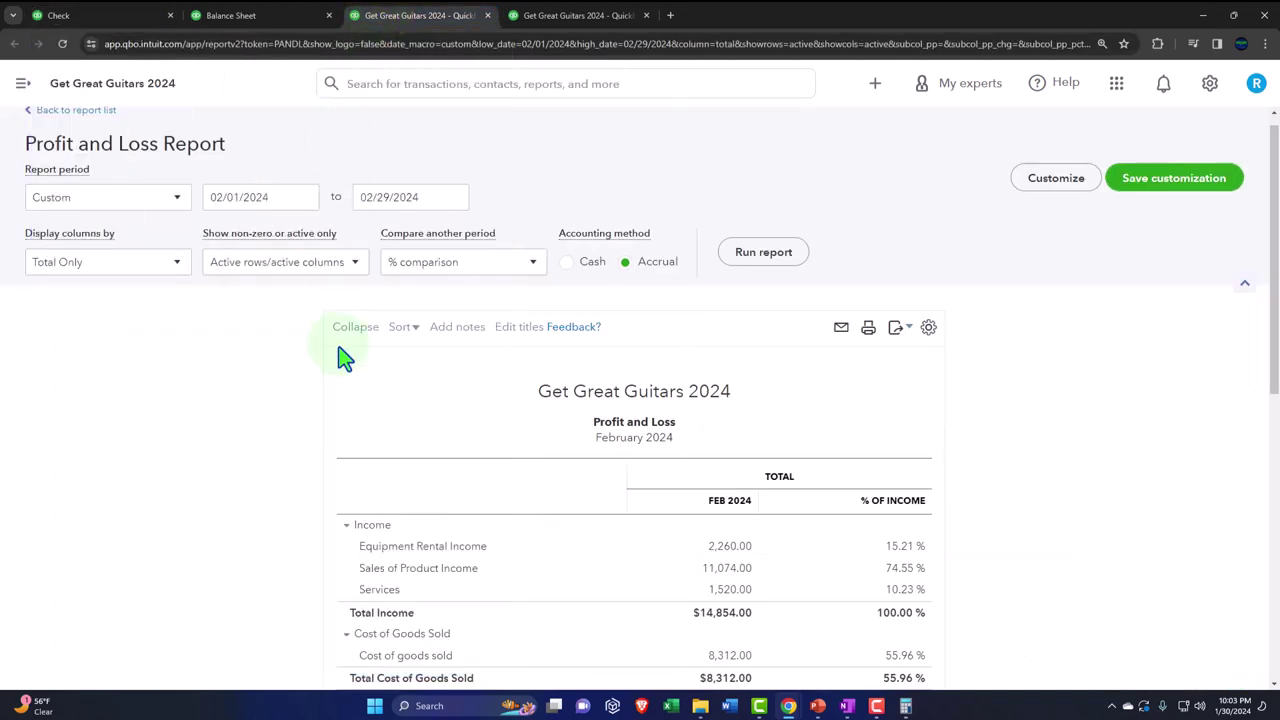
scroll(358, 415, down, 2)
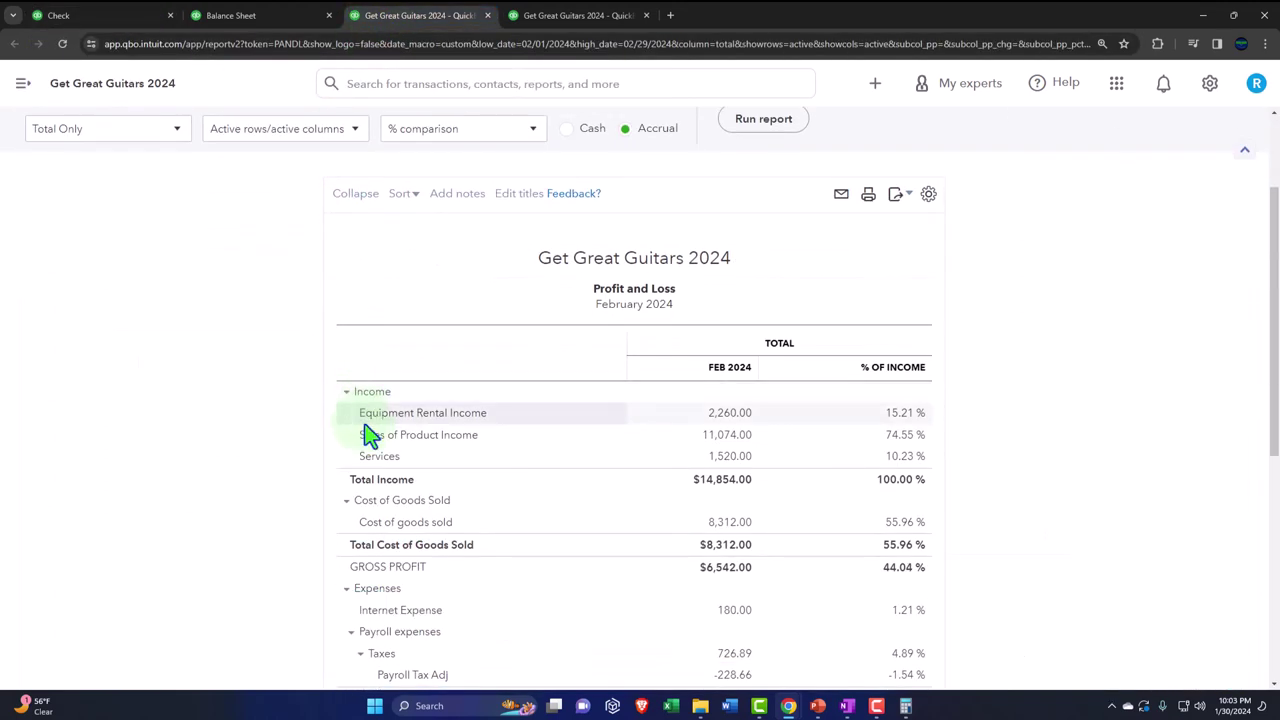
click(115, 17)
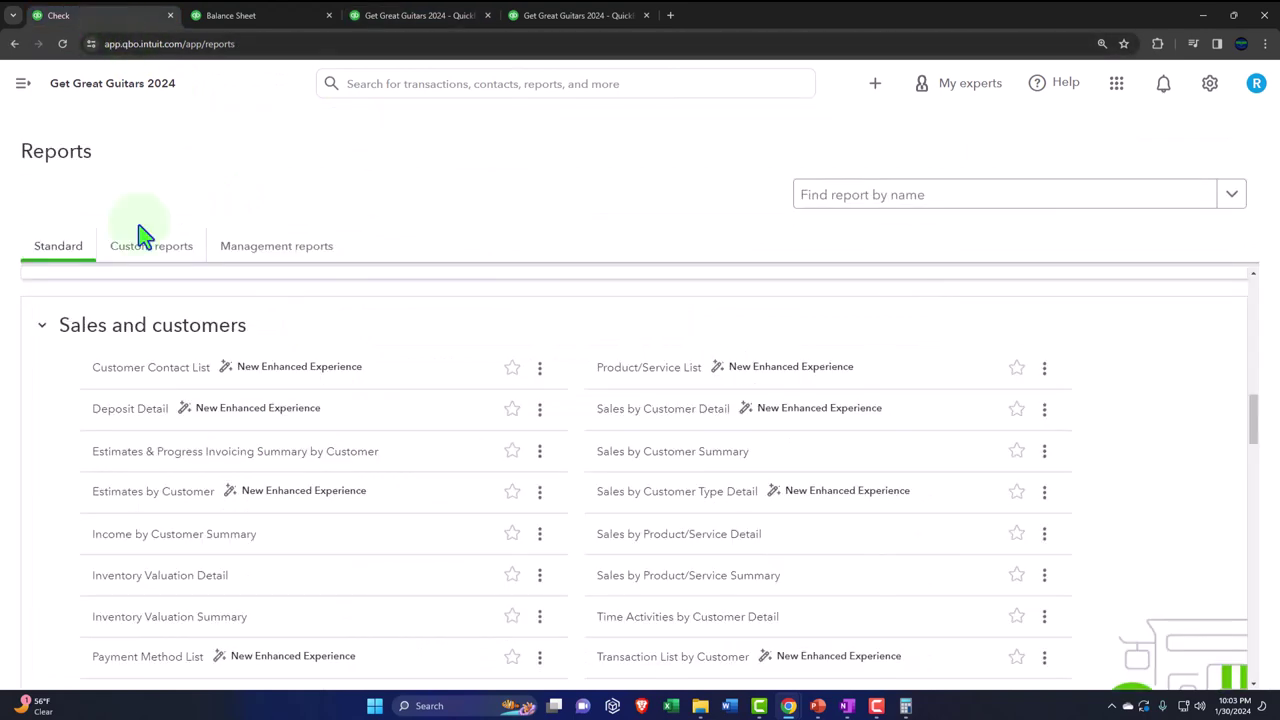
scroll(90, 465, down, 1)
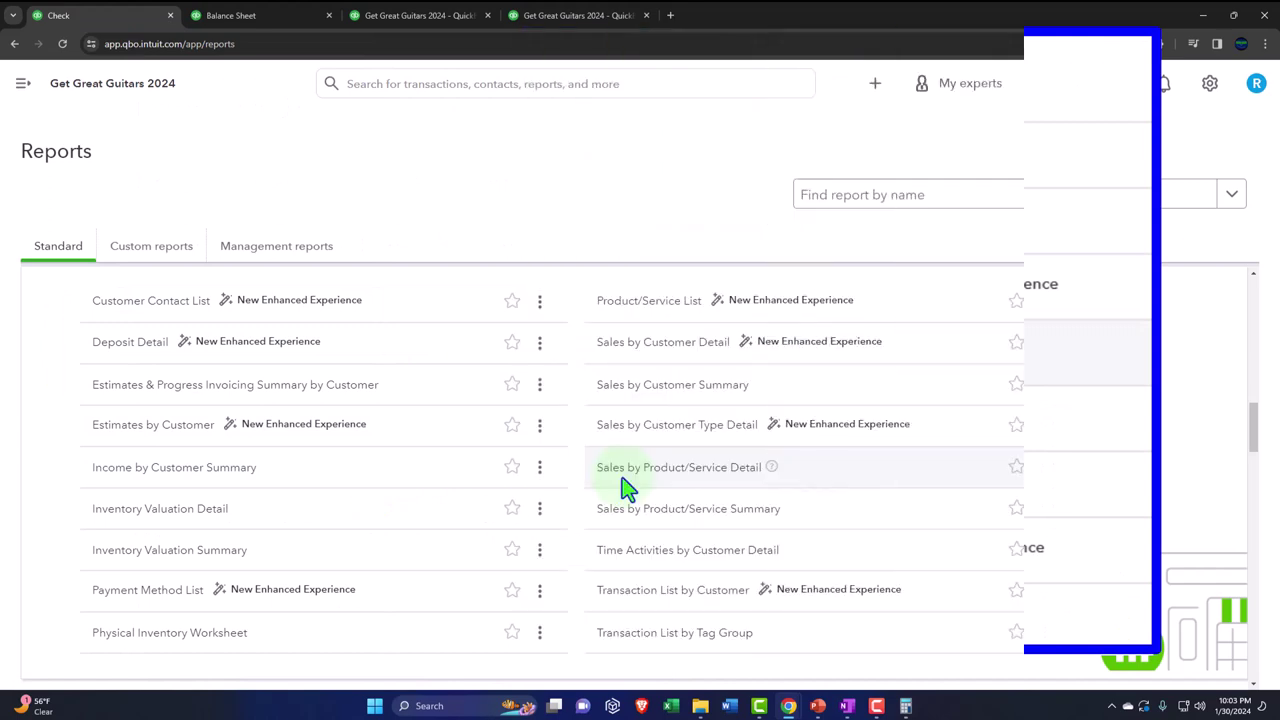
click(405, 15)
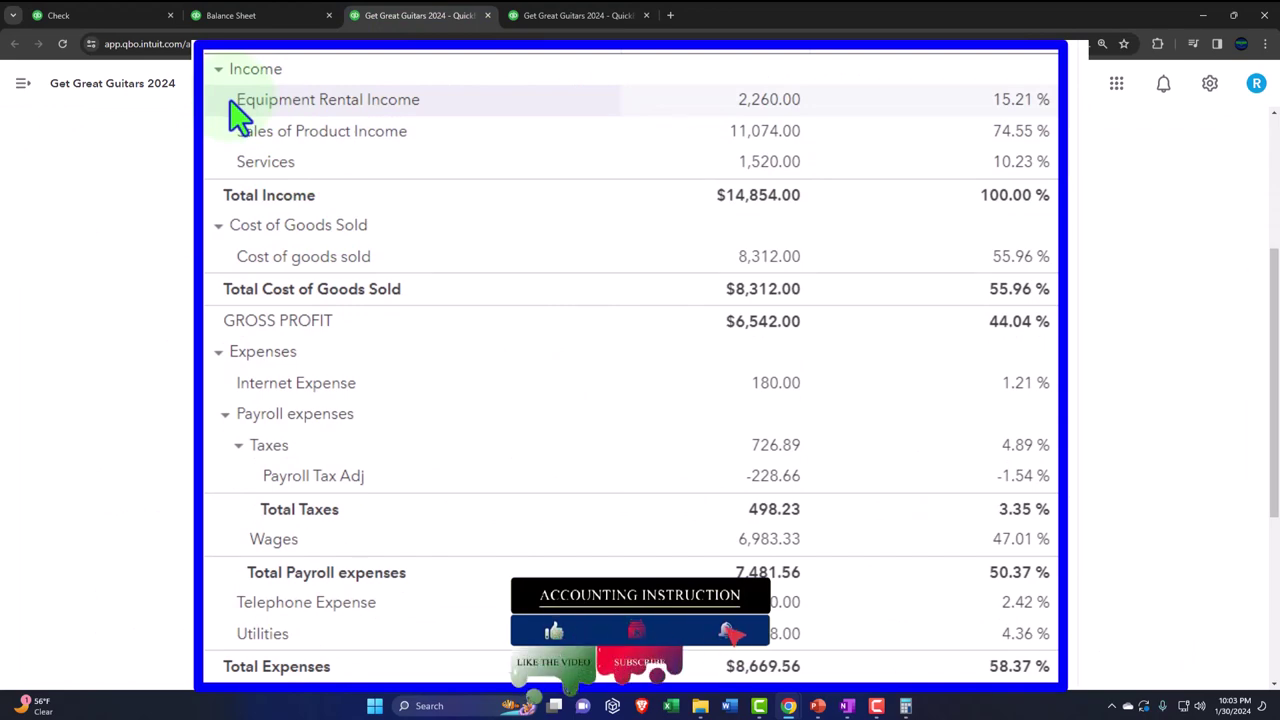
Return to the Reports list and examine the remaining Sales and customers reports and the What you owe group
click(140, 18)
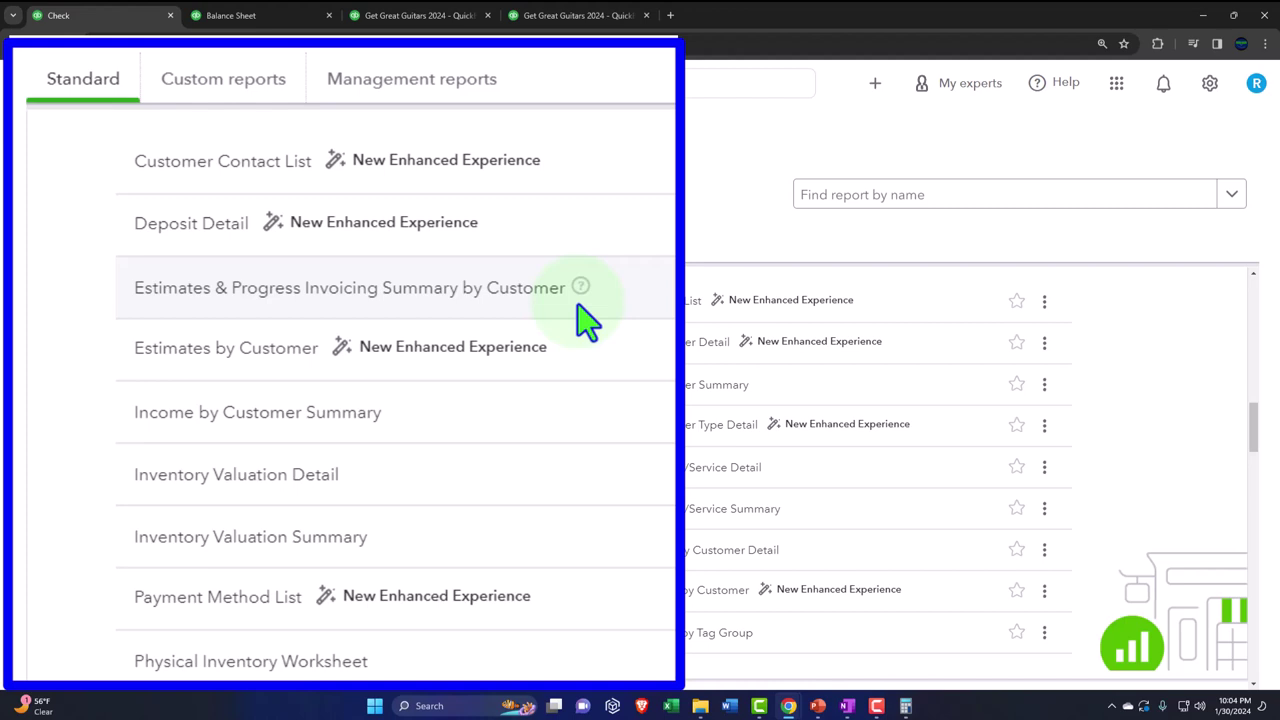
scroll(585, 320, down, 5)
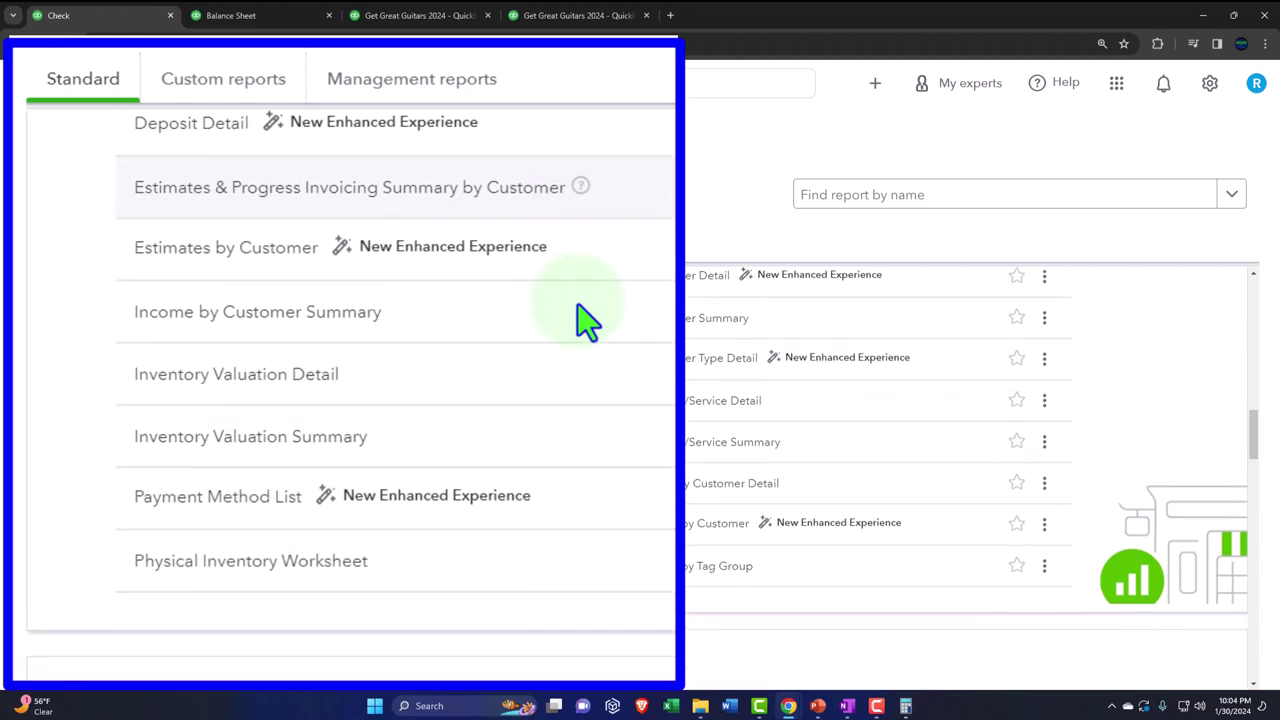
scroll(391, 406, down, 2)
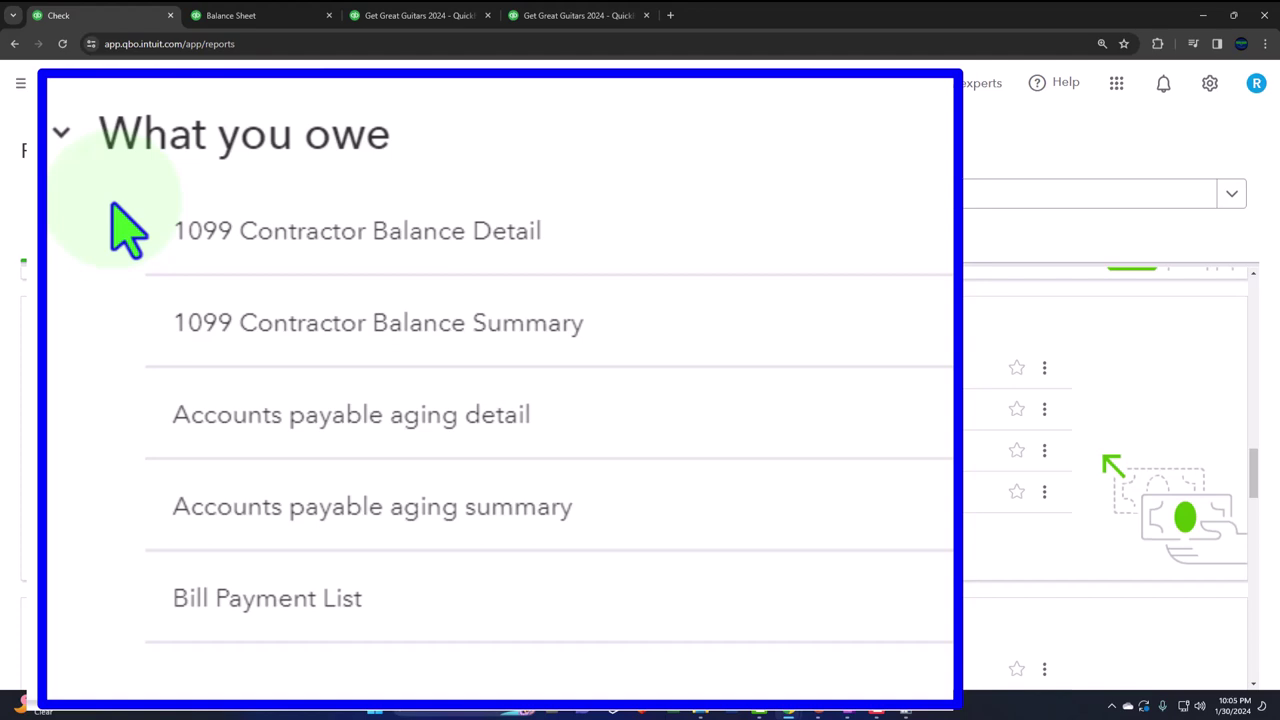
scroll(118, 218, down, 2)
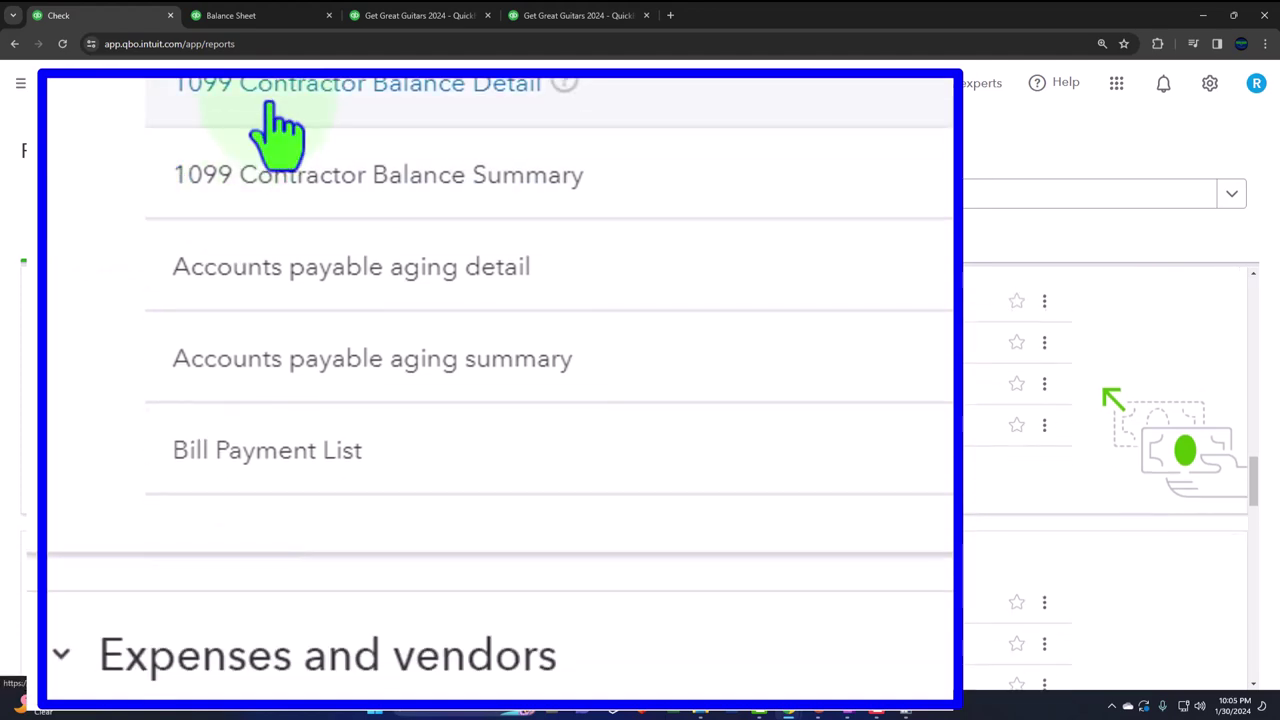
Find the Expenses and vendors group in the standard reports and relate it to the expense lines of the February Profit and Loss
scroll(28, 418, down, 1)
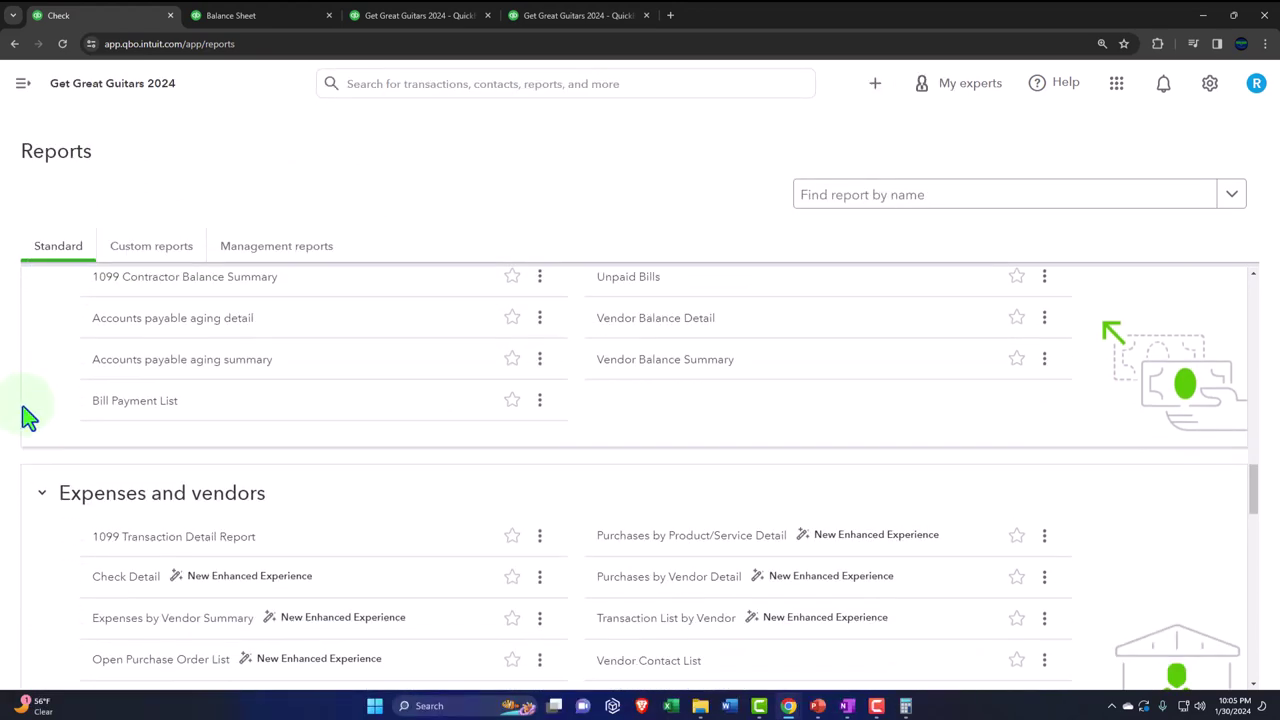
scroll(28, 418, down, 3)
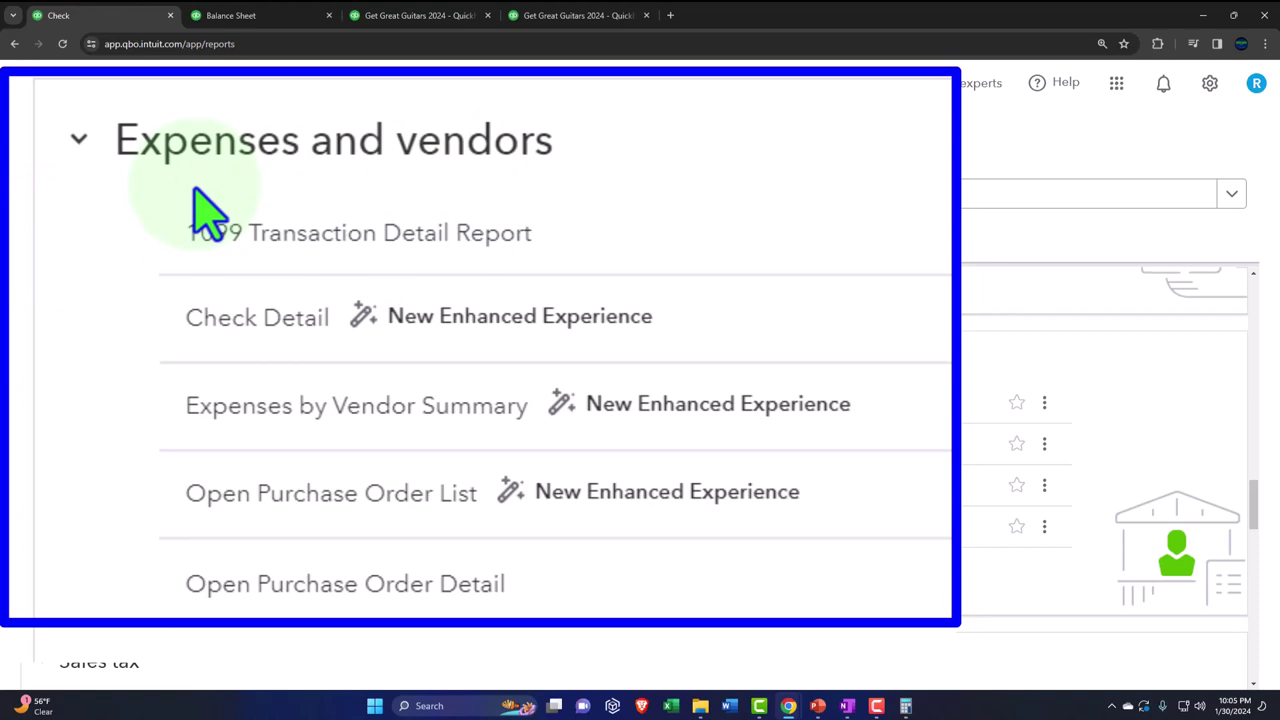
click(395, 14)
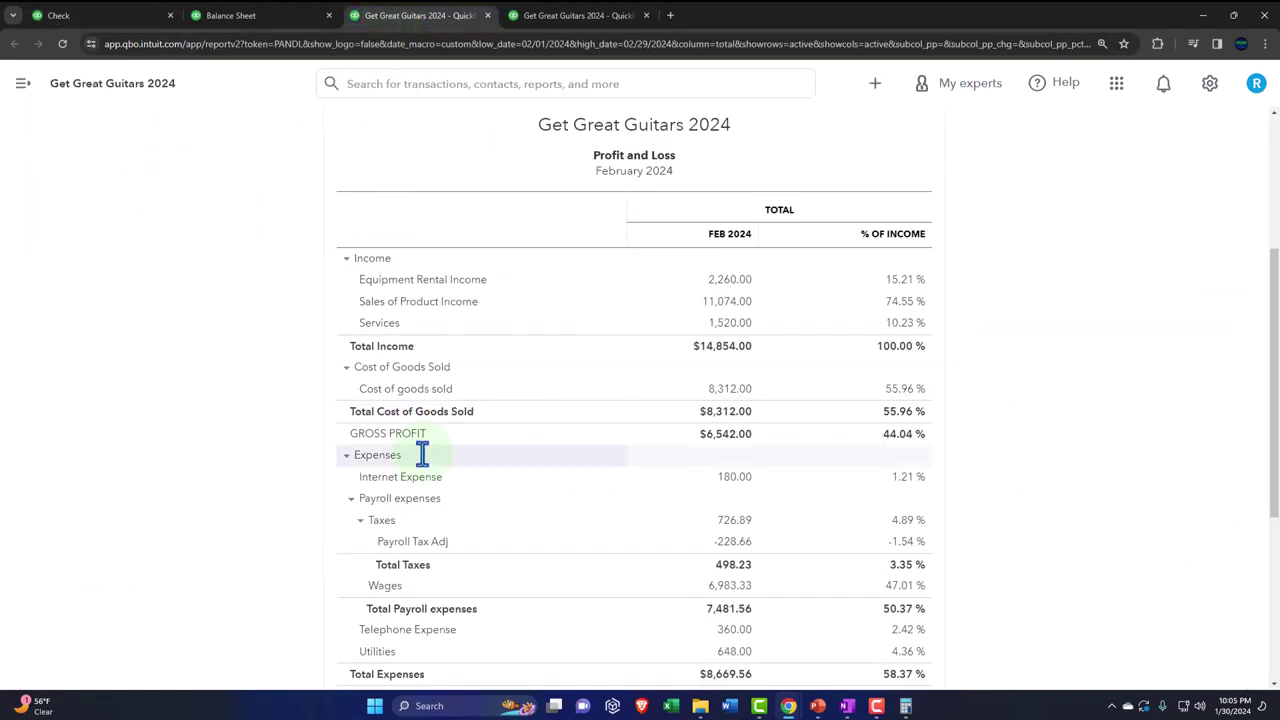
scroll(422, 454, down, 3)
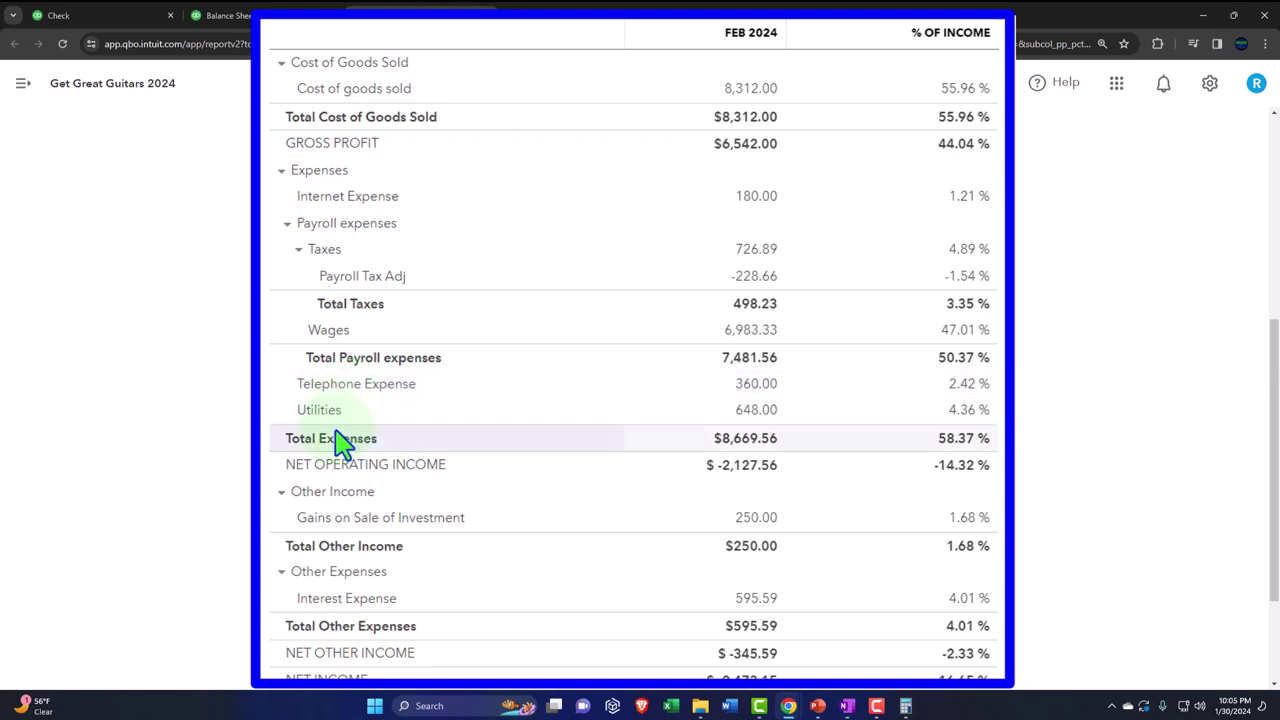
click(136, 18)
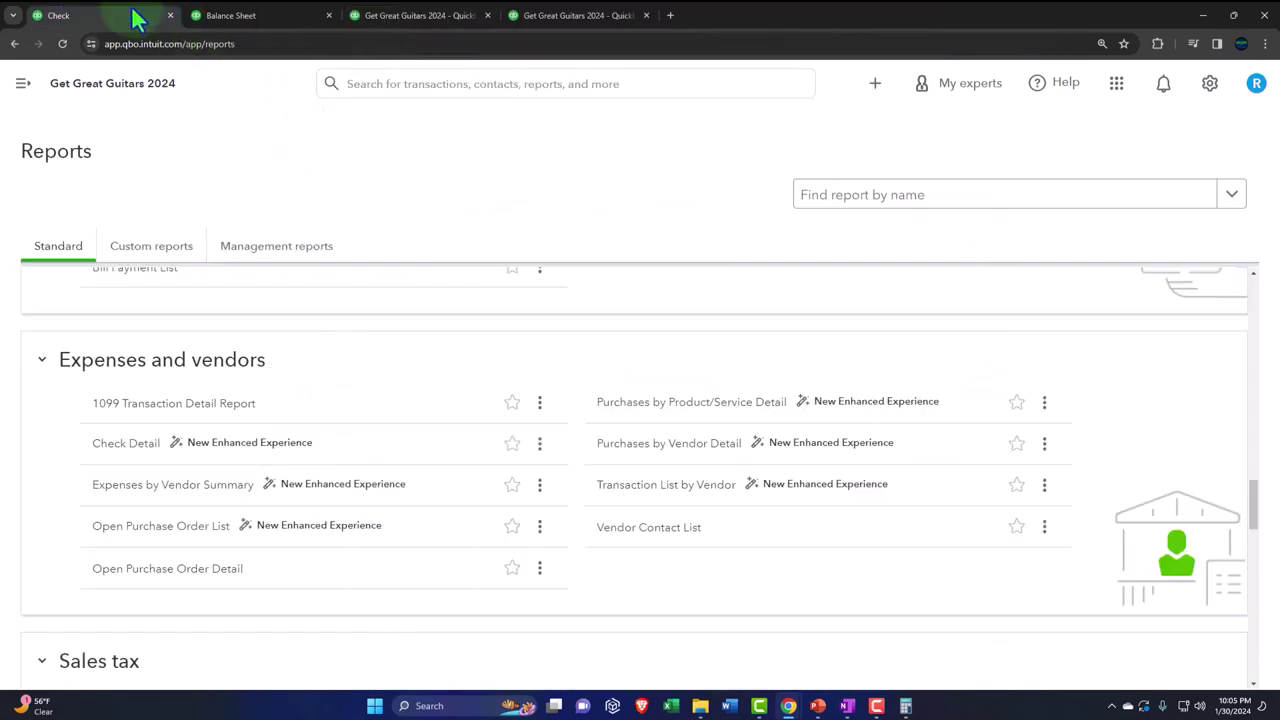
click(240, 18)
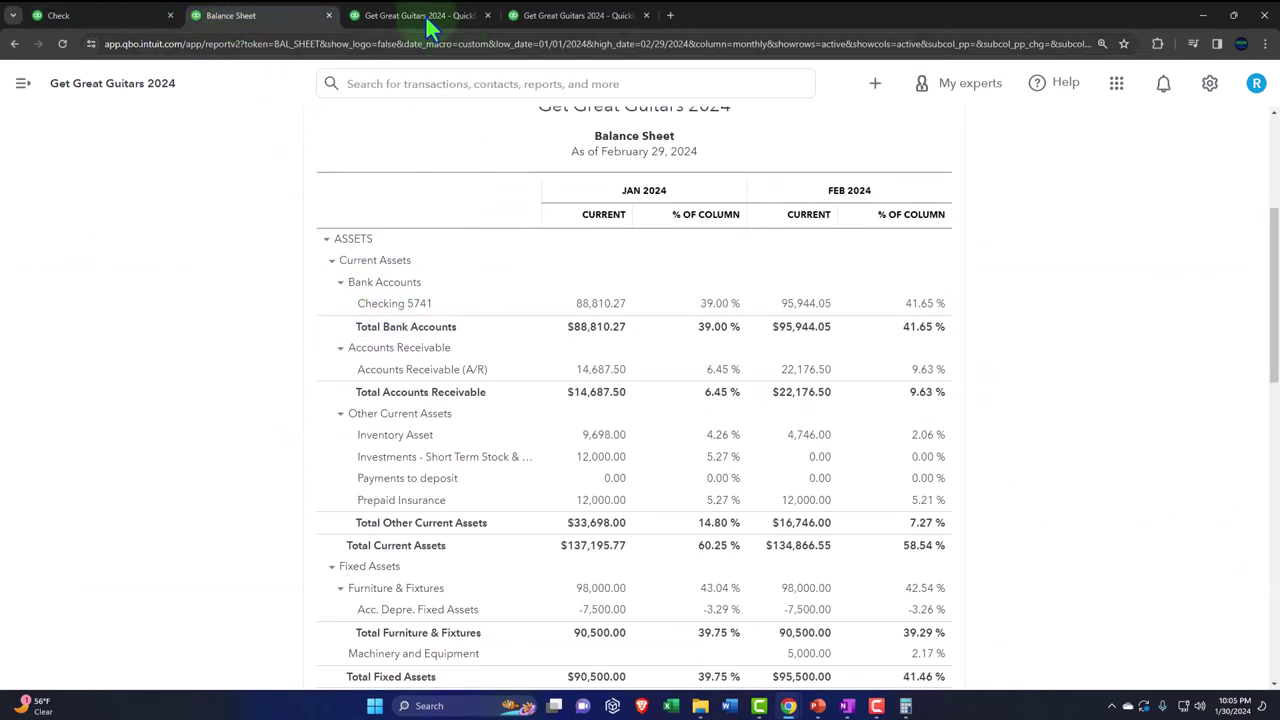
click(420, 15)
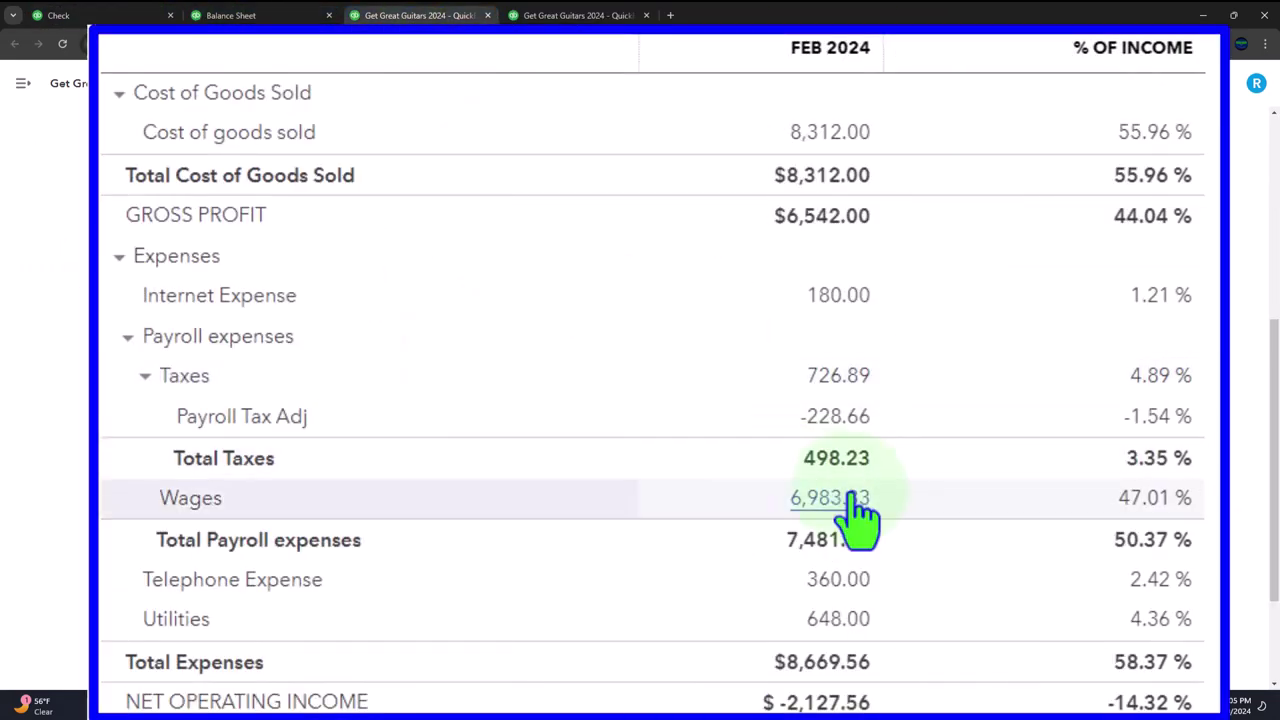
scroll(851, 494, up, 5)
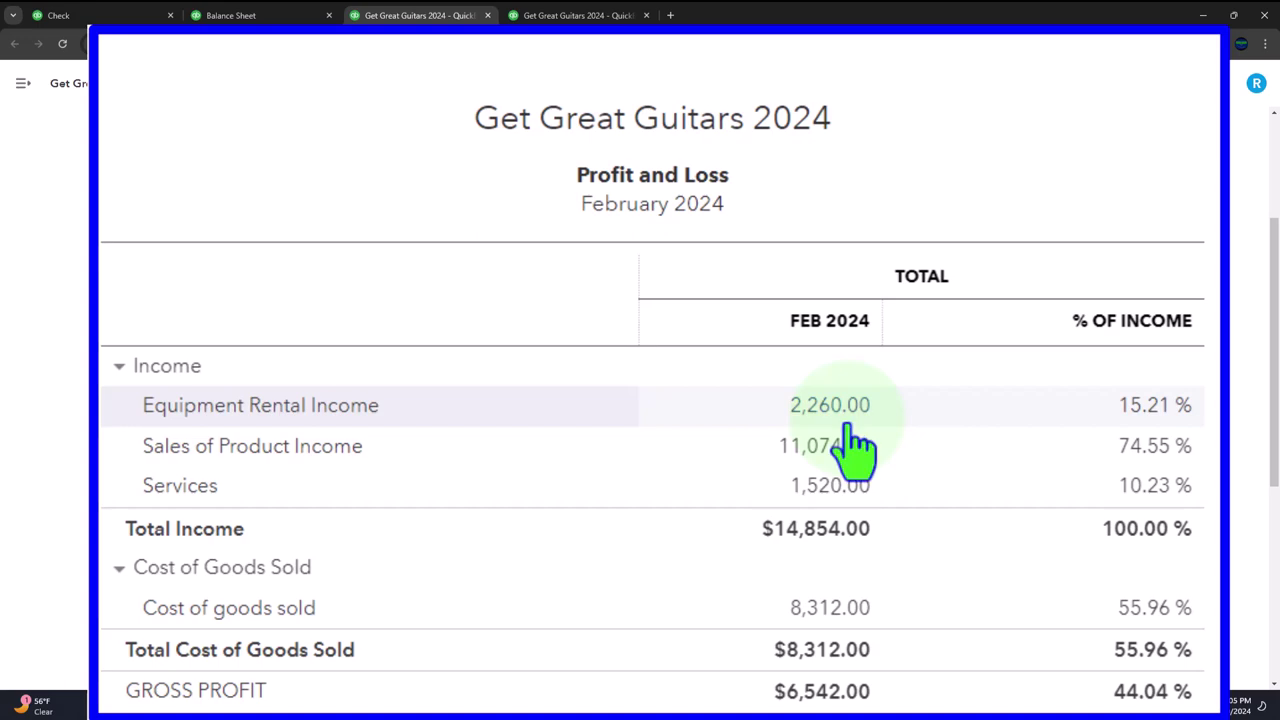
scroll(845, 445, down, 5)
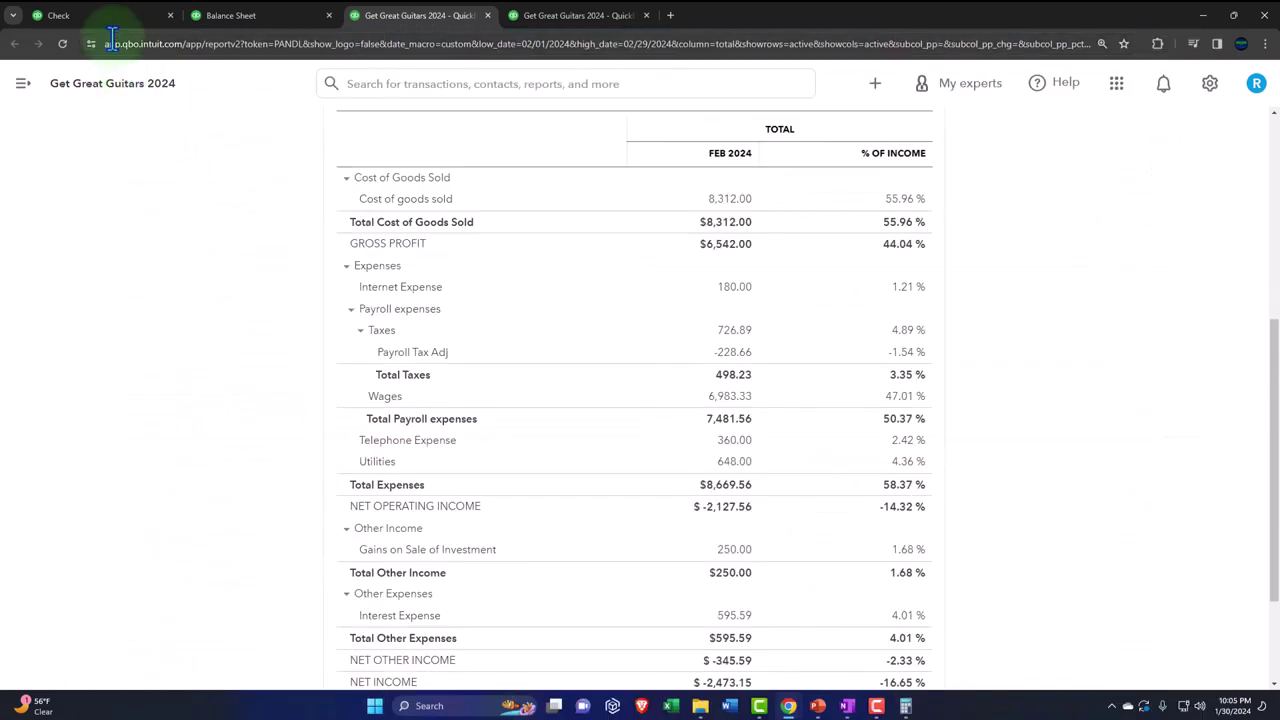
Return to the Reports list and examine the reports in the Expenses and vendors and Sales tax groups
click(104, 18)
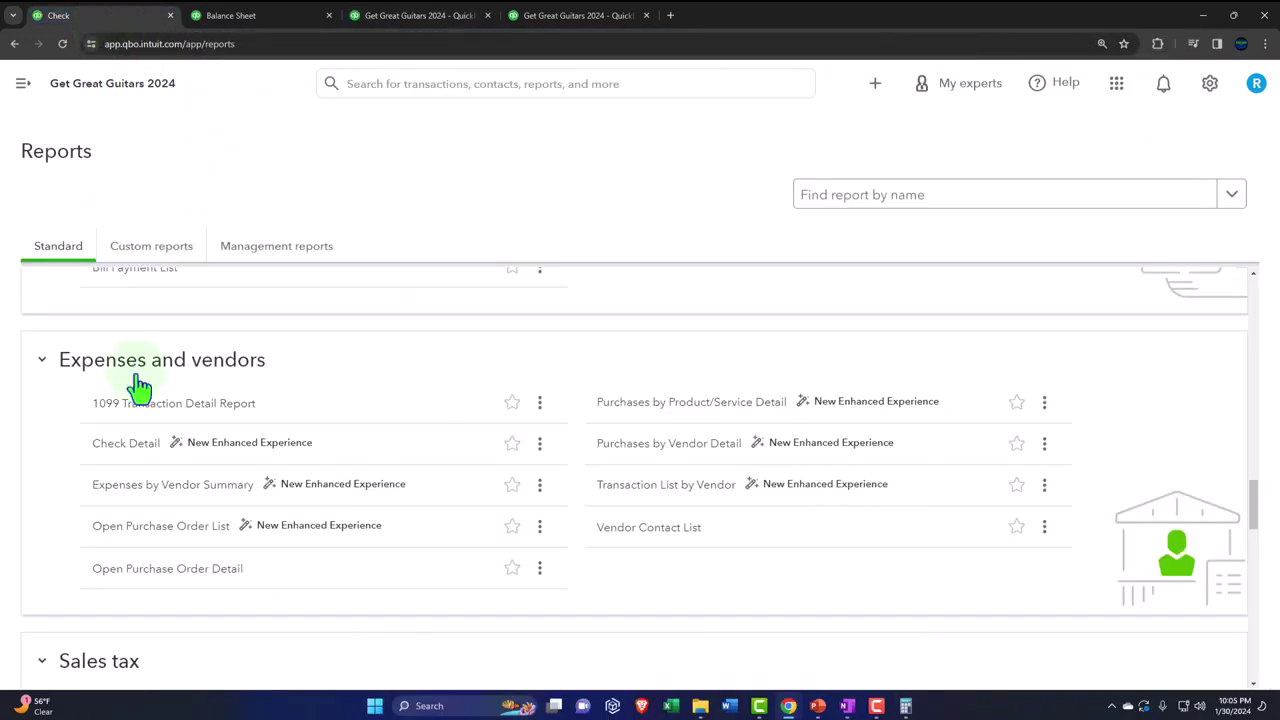
scroll(143, 440, down, 1)
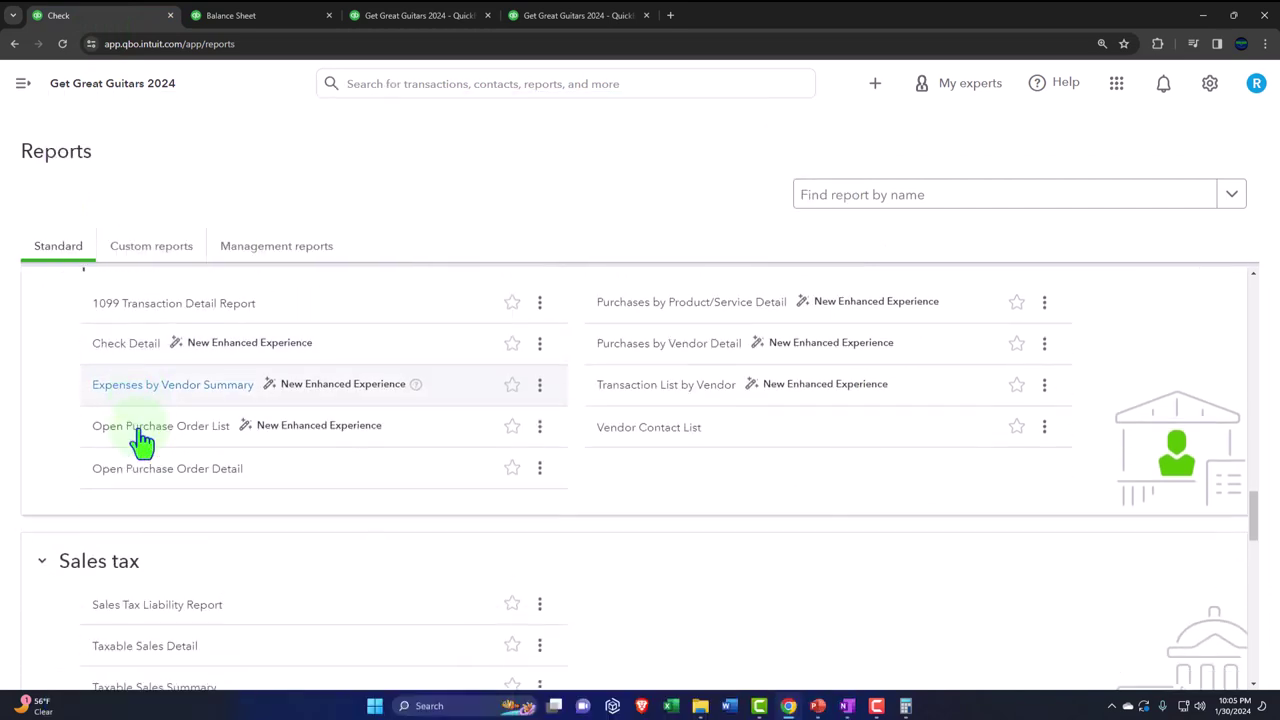
scroll(143, 440, down, 3)
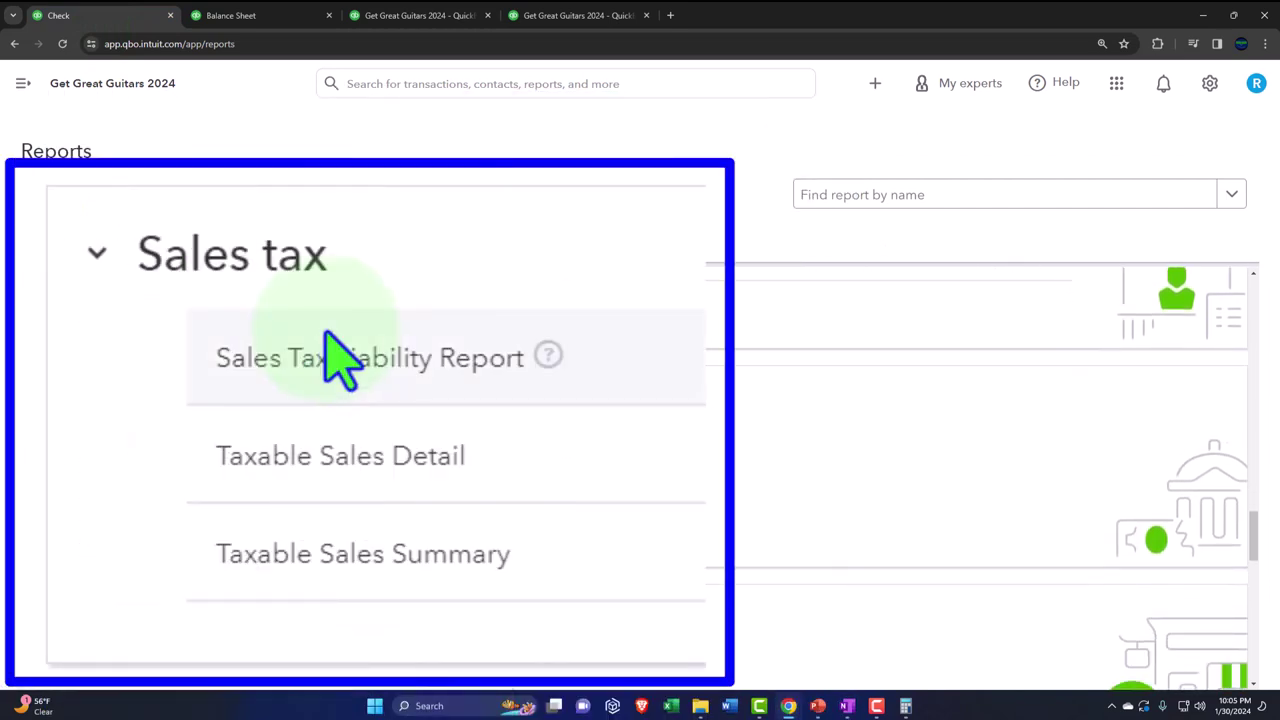
scroll(340, 360, down, 1)
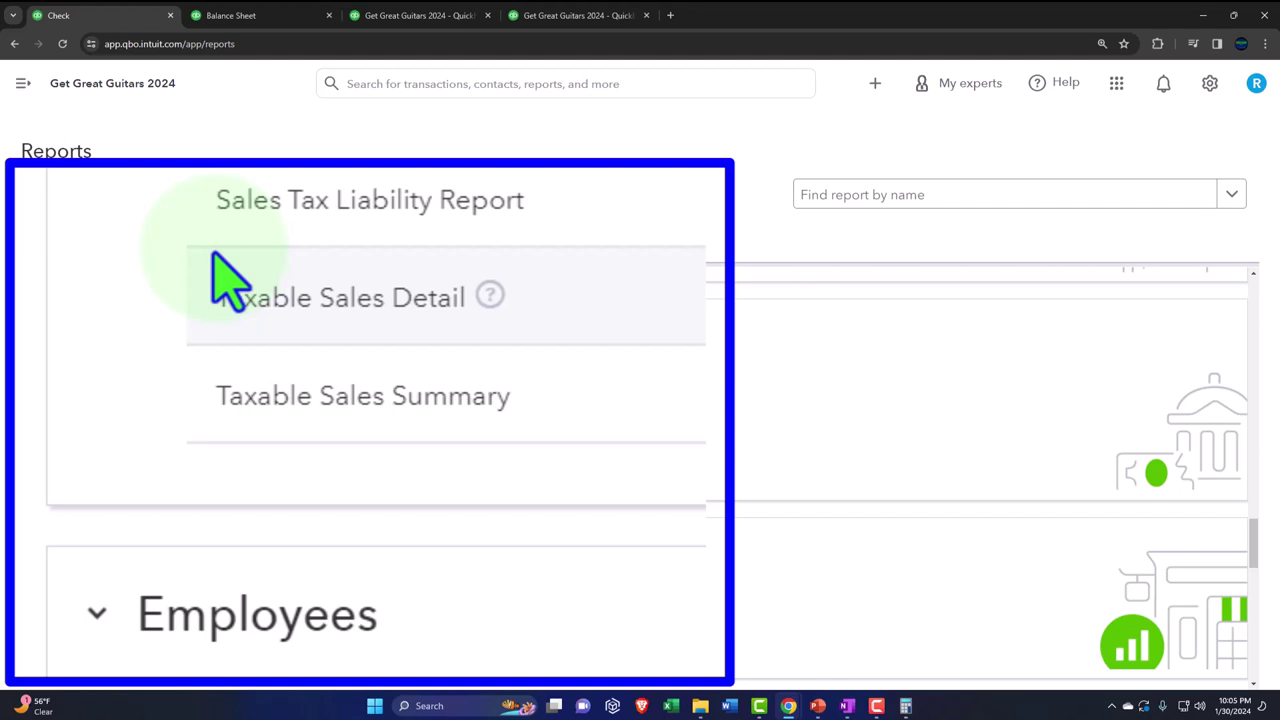
Look through the standard reports in the For my accountant and Payroll groups
scroll(91, 393, down, 4)
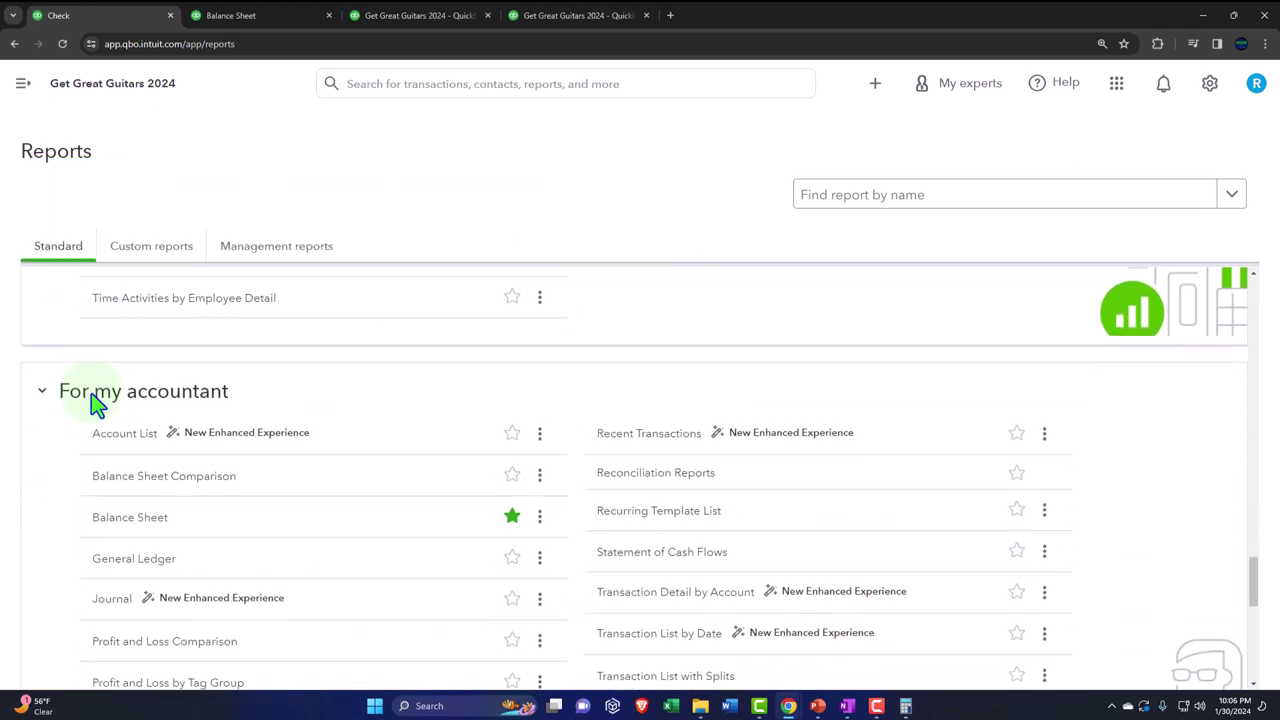
scroll(94, 408, down, 1)
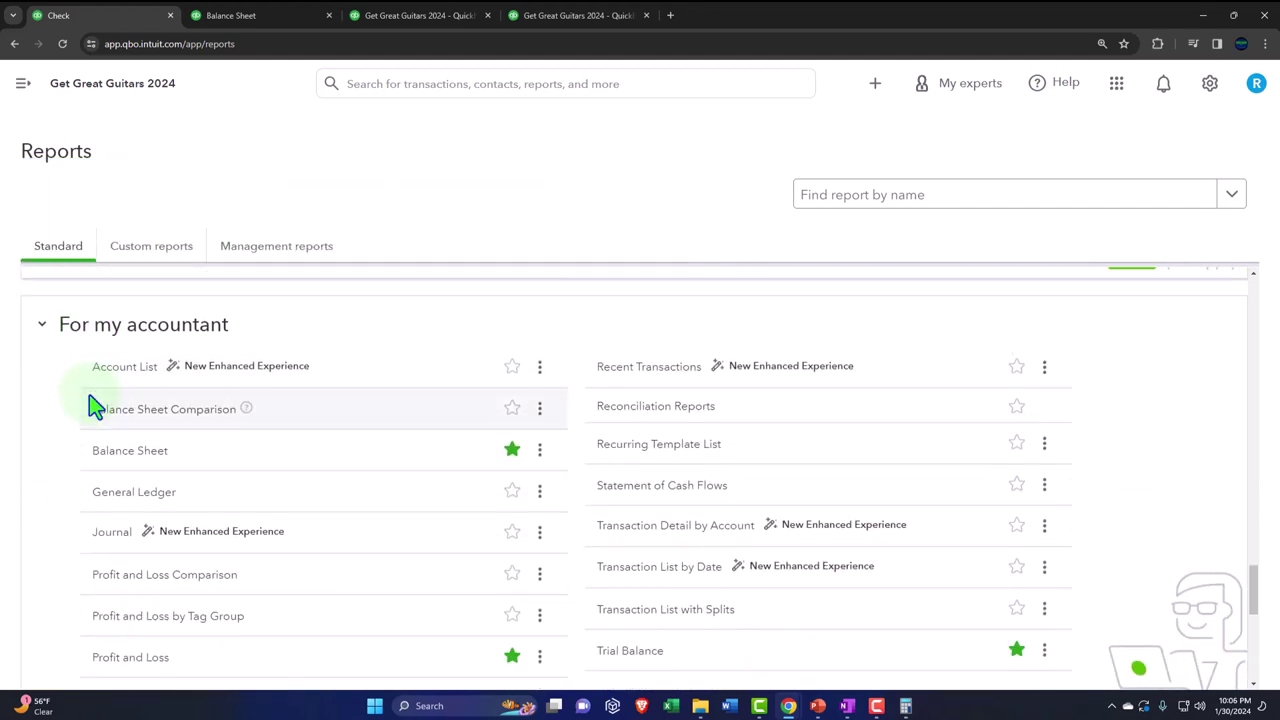
scroll(152, 215, down, 1)
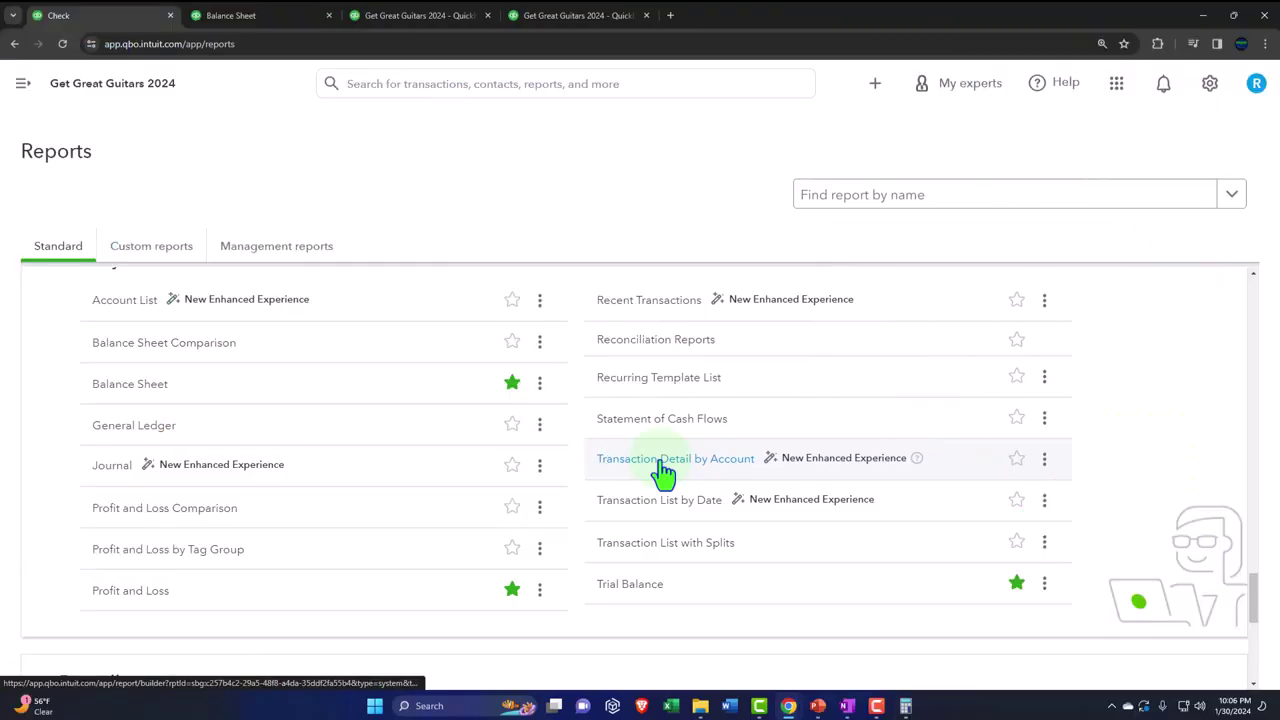
scroll(663, 470, down, 5)
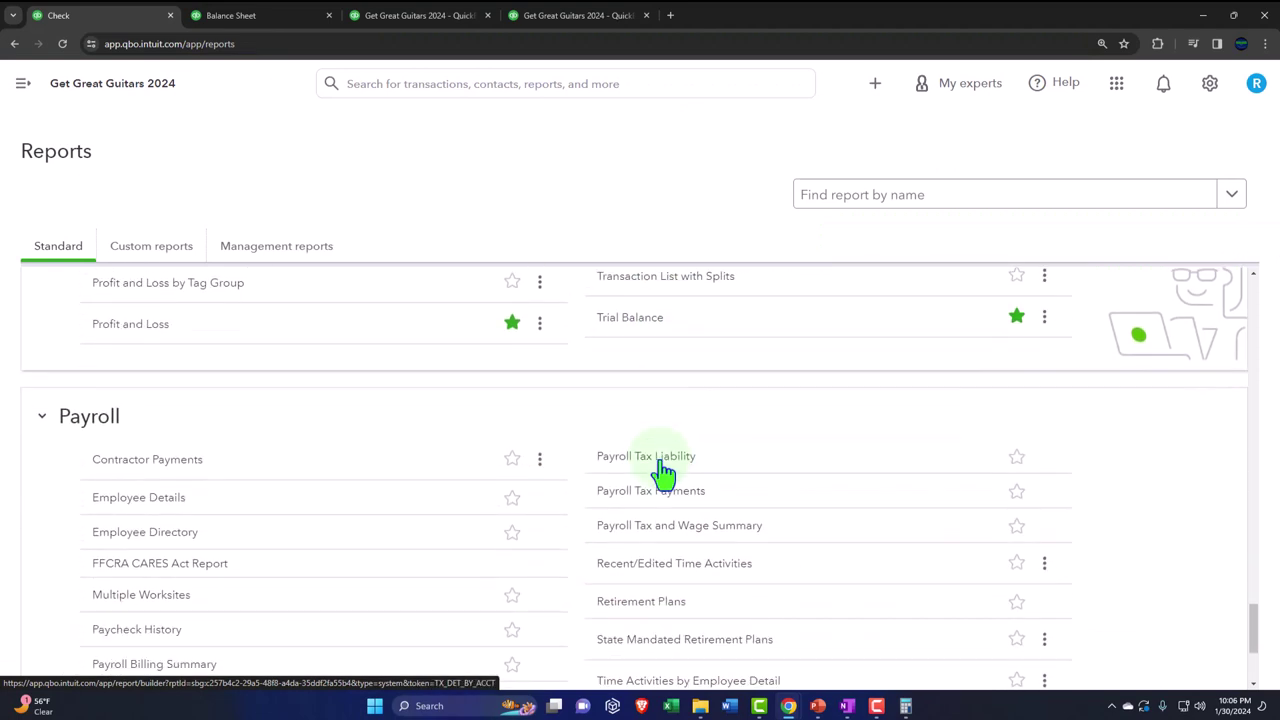
scroll(735, 400, down, 3)
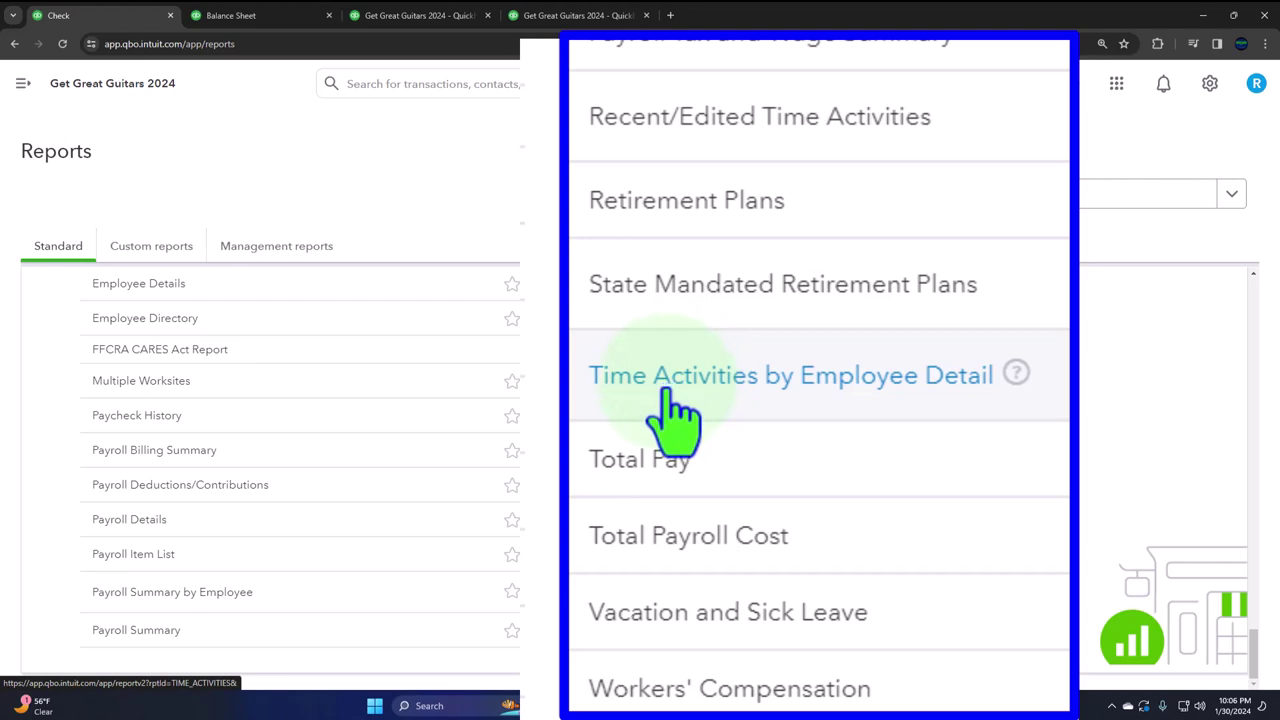
Open the Journal and Transaction List by Date reports from the For my accountant group separately, keeping the Reports list open
scroll(636, 487, up, 3)
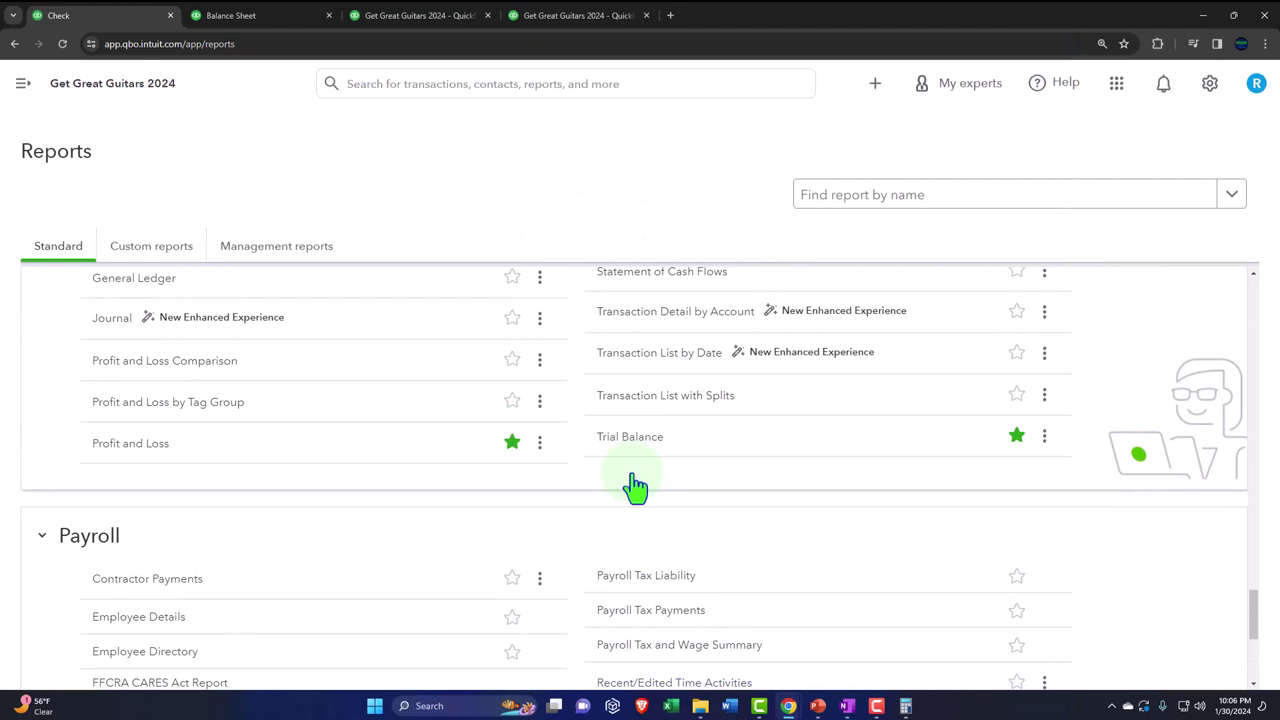
scroll(636, 487, up, 1)
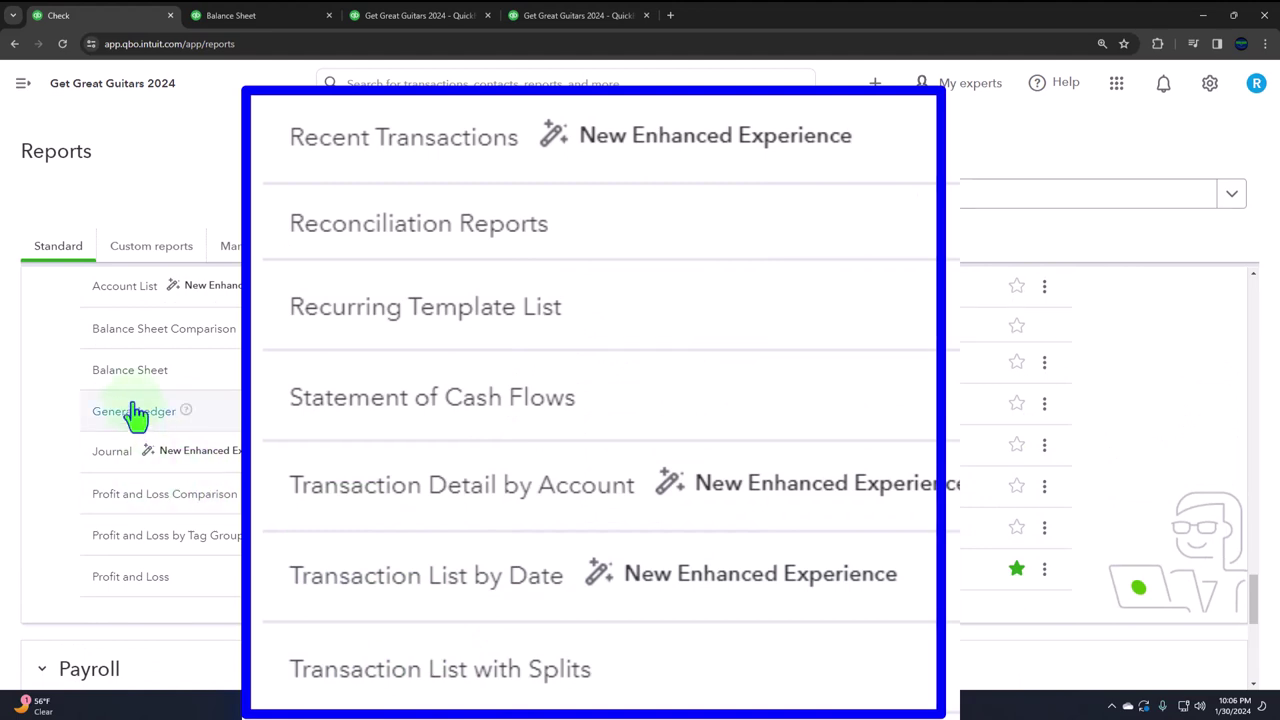
right_click(112, 452)
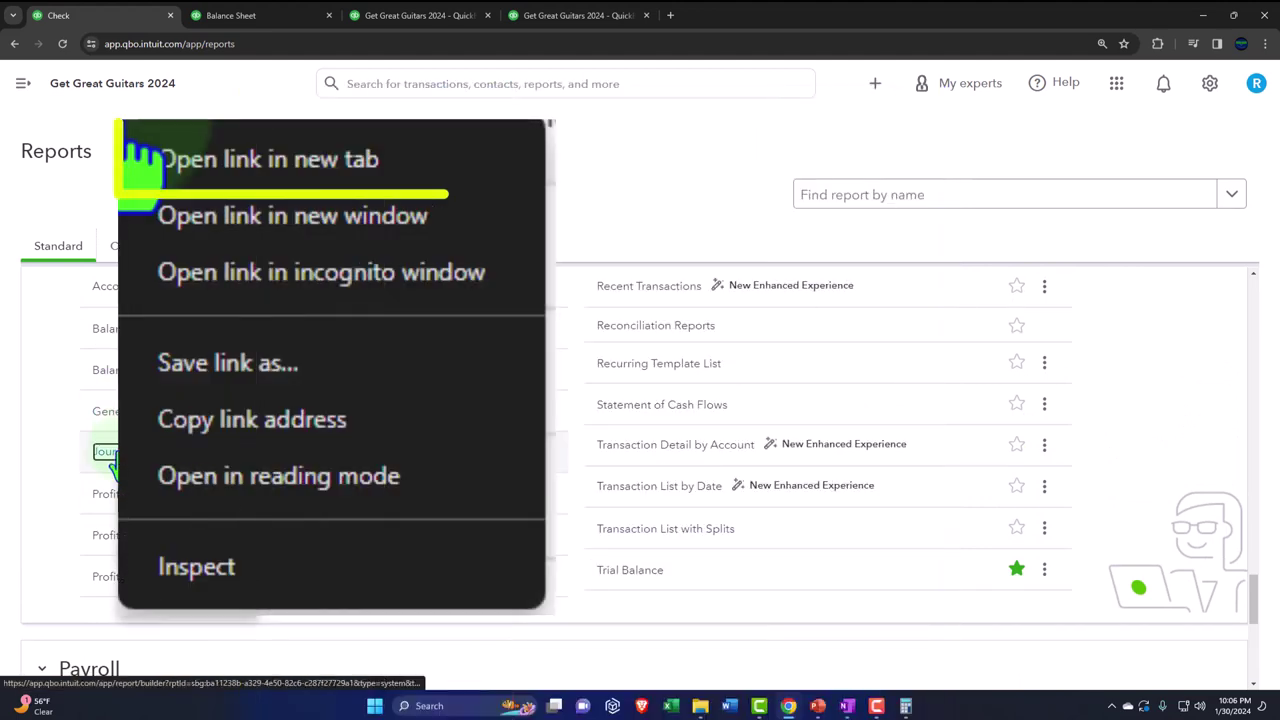
click(140, 160)
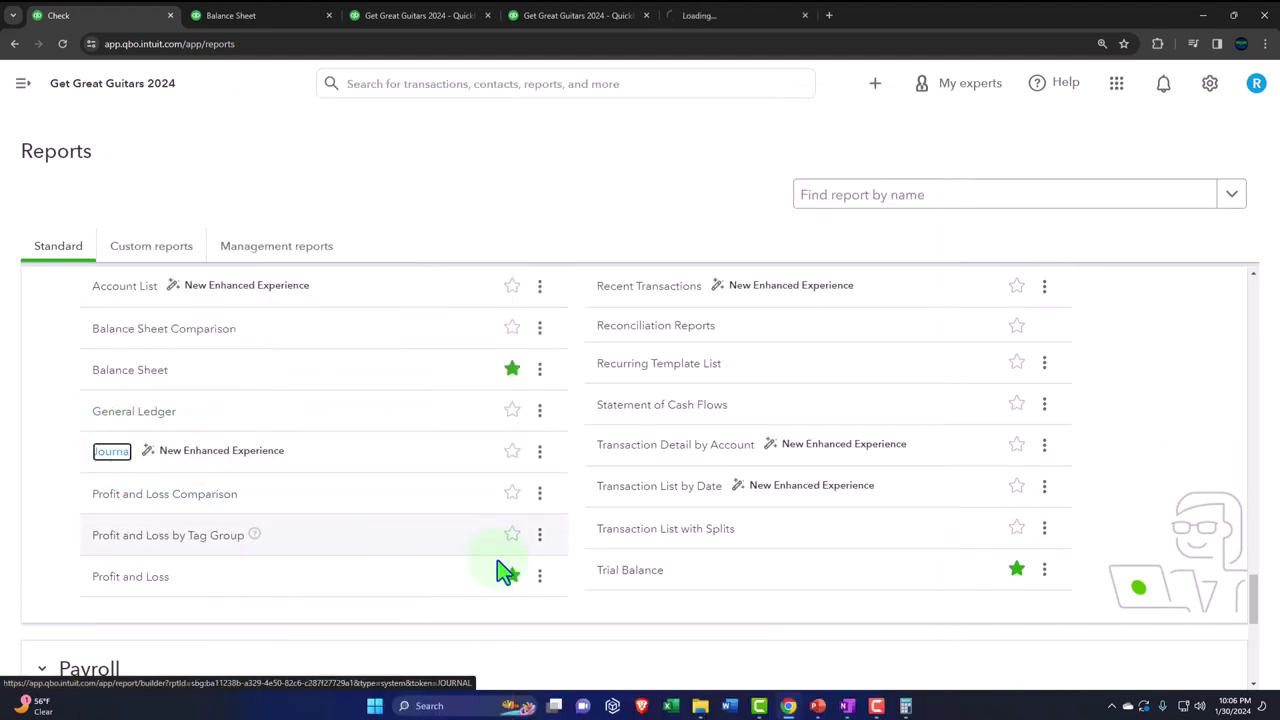
right_click(678, 490)
click(690, 501)
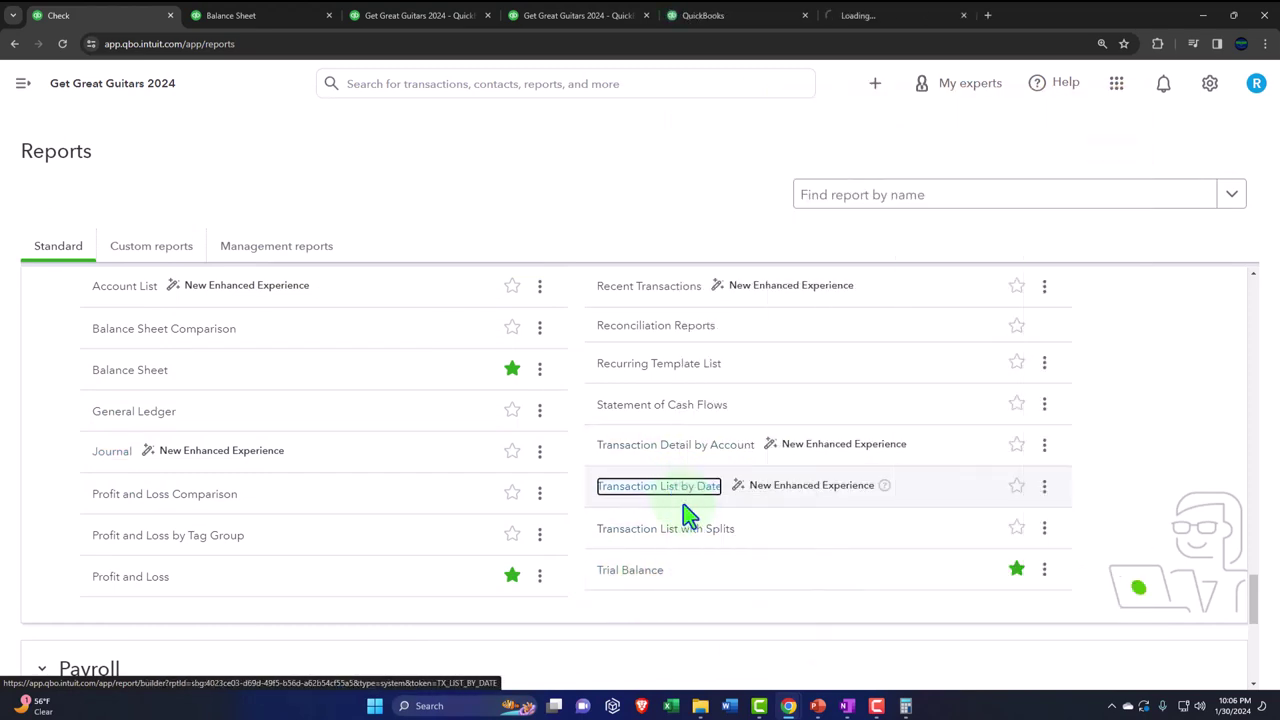
Review the January and February 2024 Balance Sheet from assets through liabilities and equity
click(255, 15)
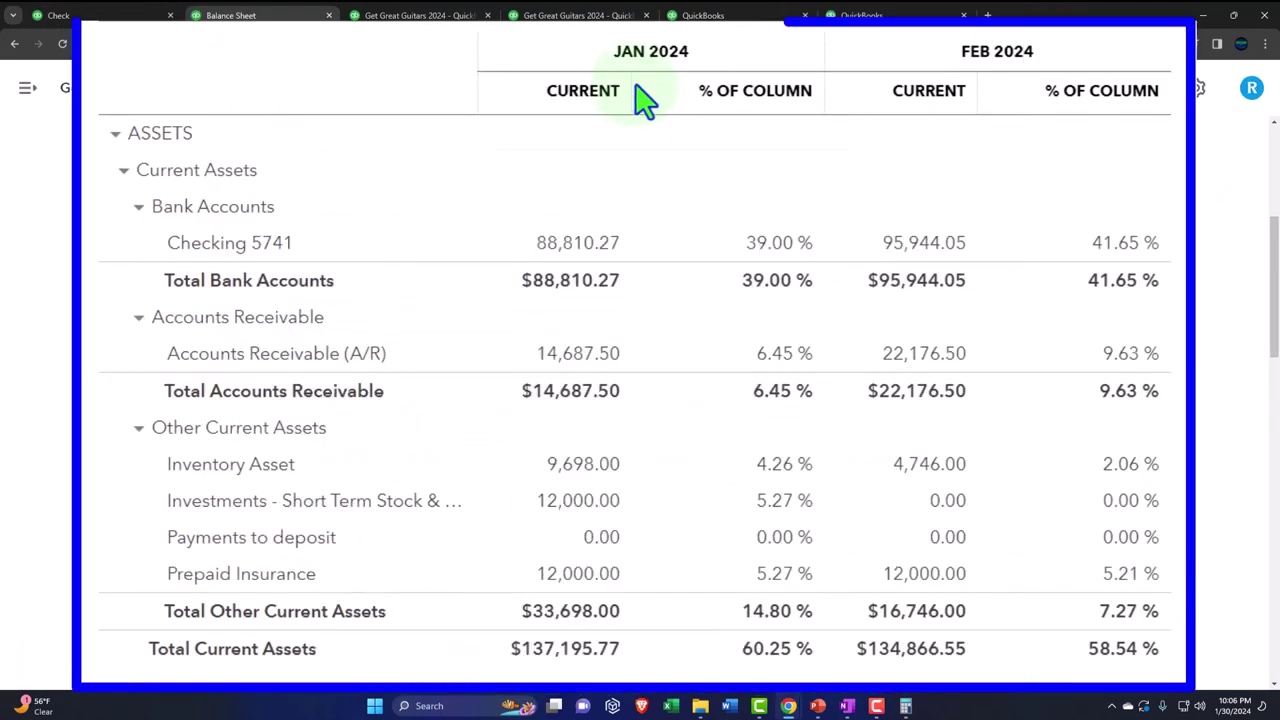
scroll(646, 286, down, 5)
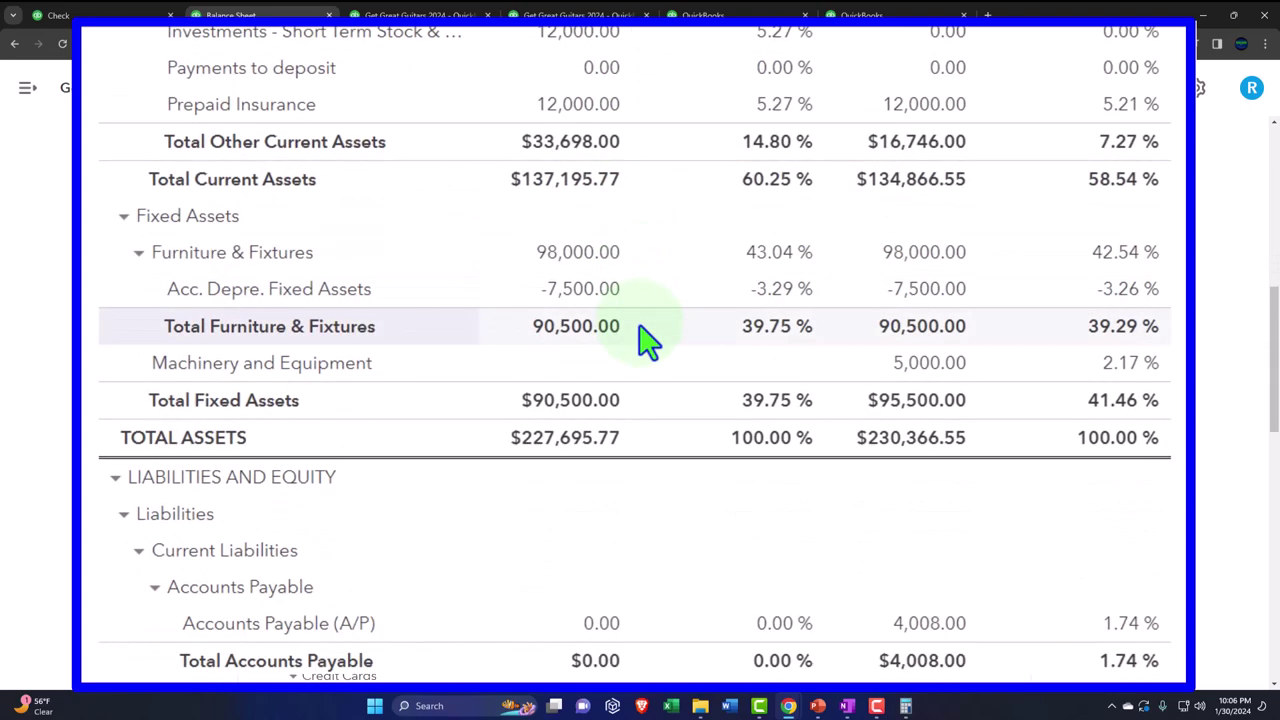
scroll(646, 350, down, 10)
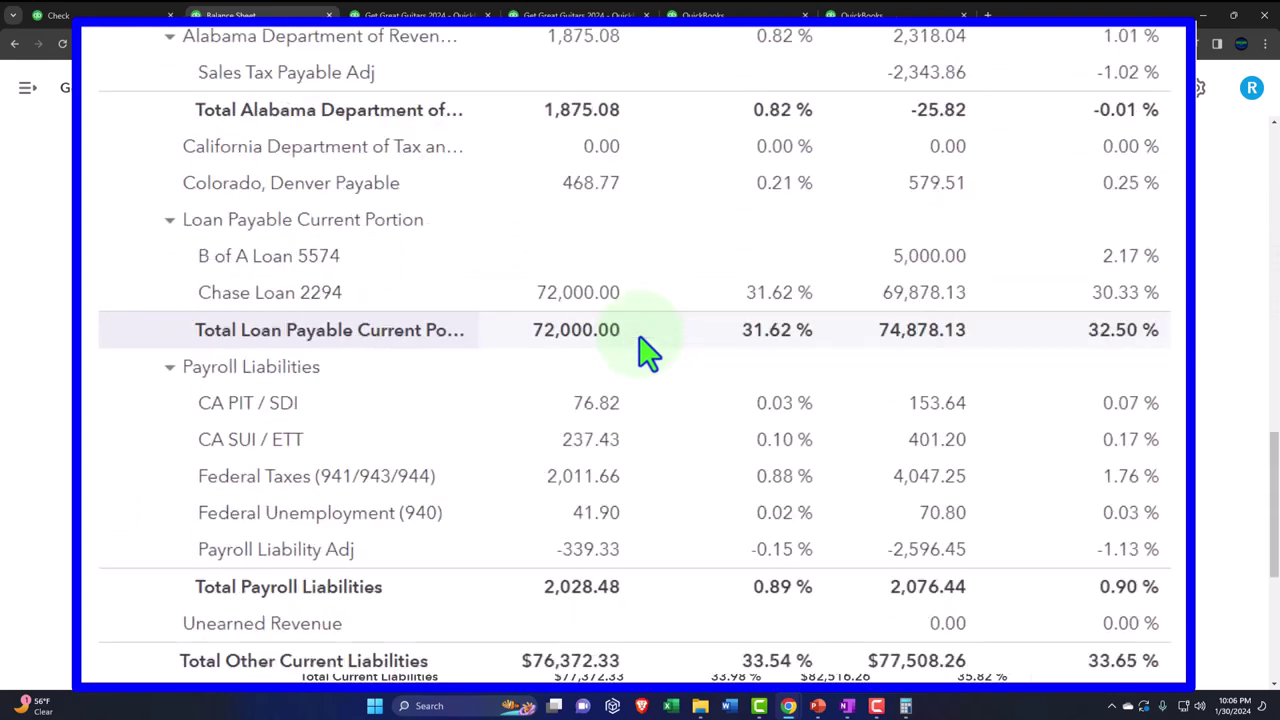
scroll(646, 350, down, 4)
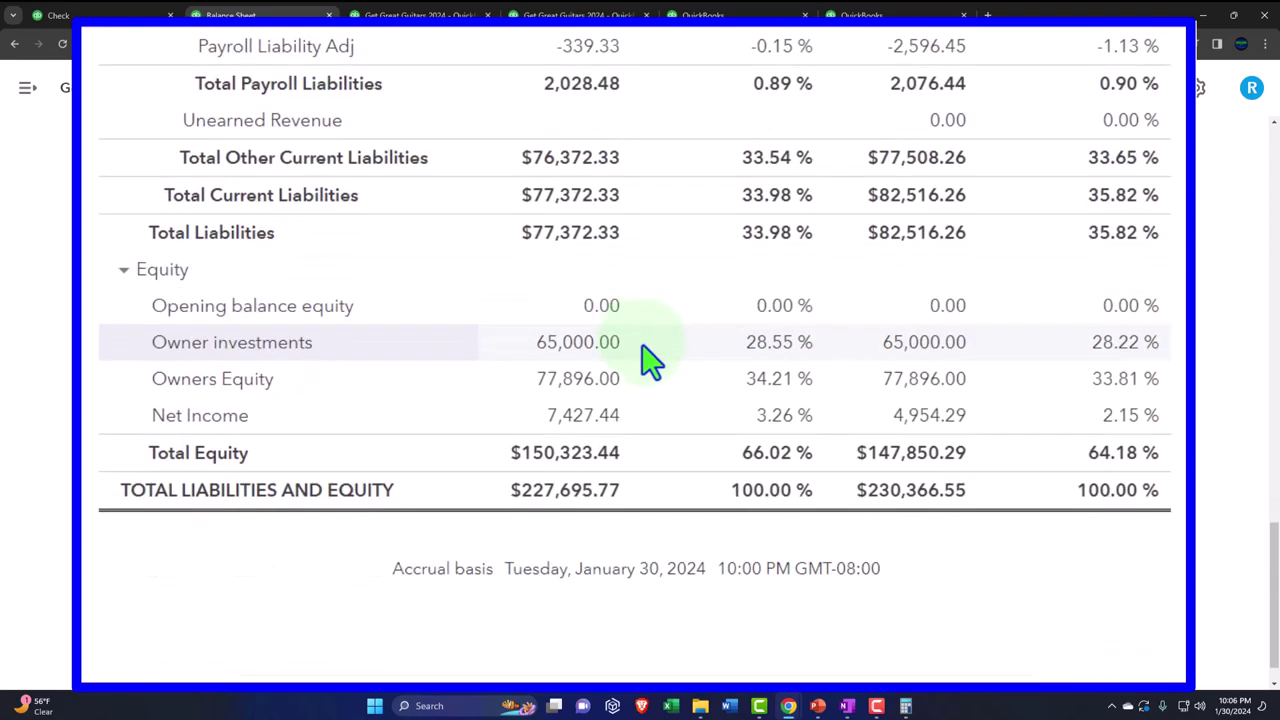
scroll(646, 360, up, 10)
Examine the monthly debit and credit columns of the February 29, 2024 Trial Balance down to the totals
click(712, 18)
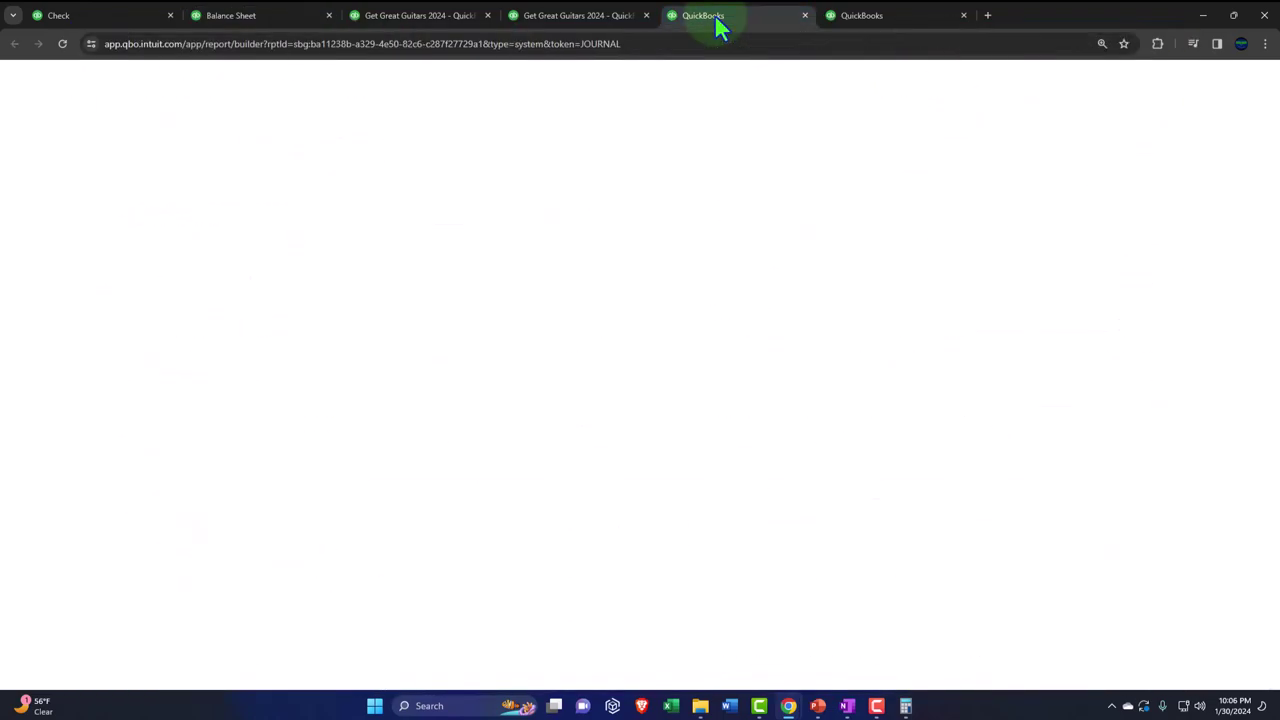
click(600, 16)
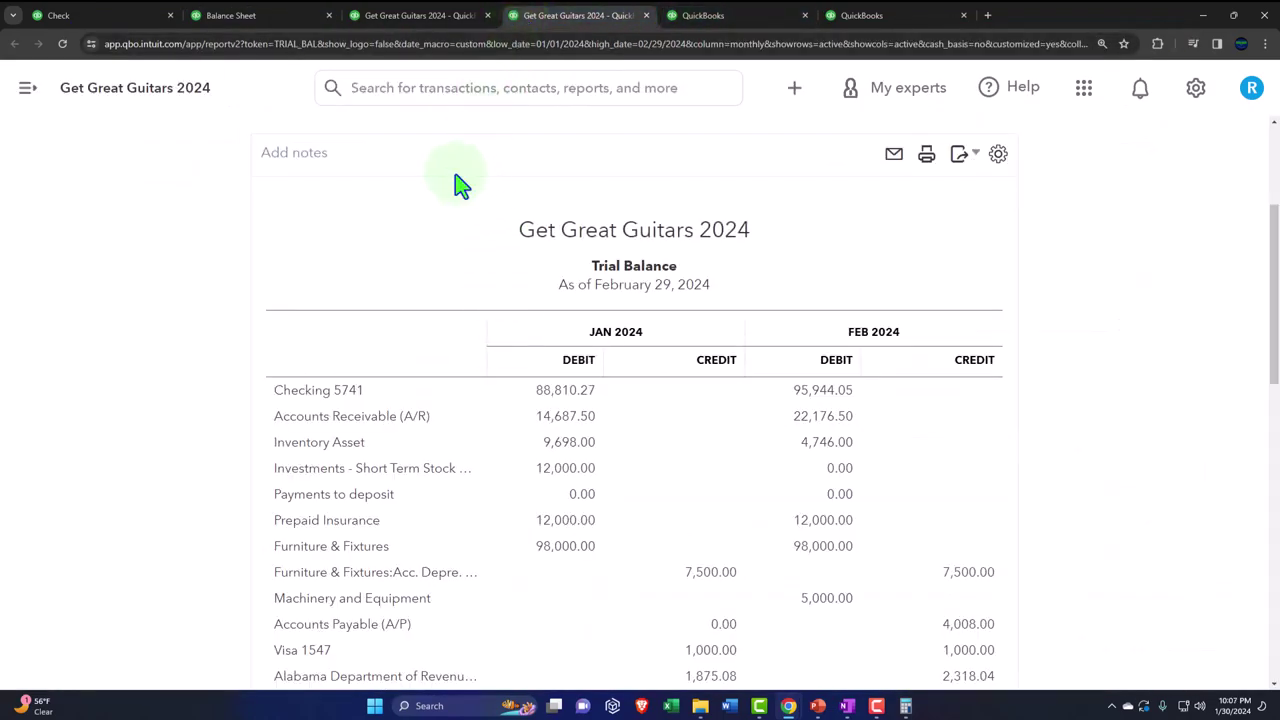
scroll(520, 200, down, 6)
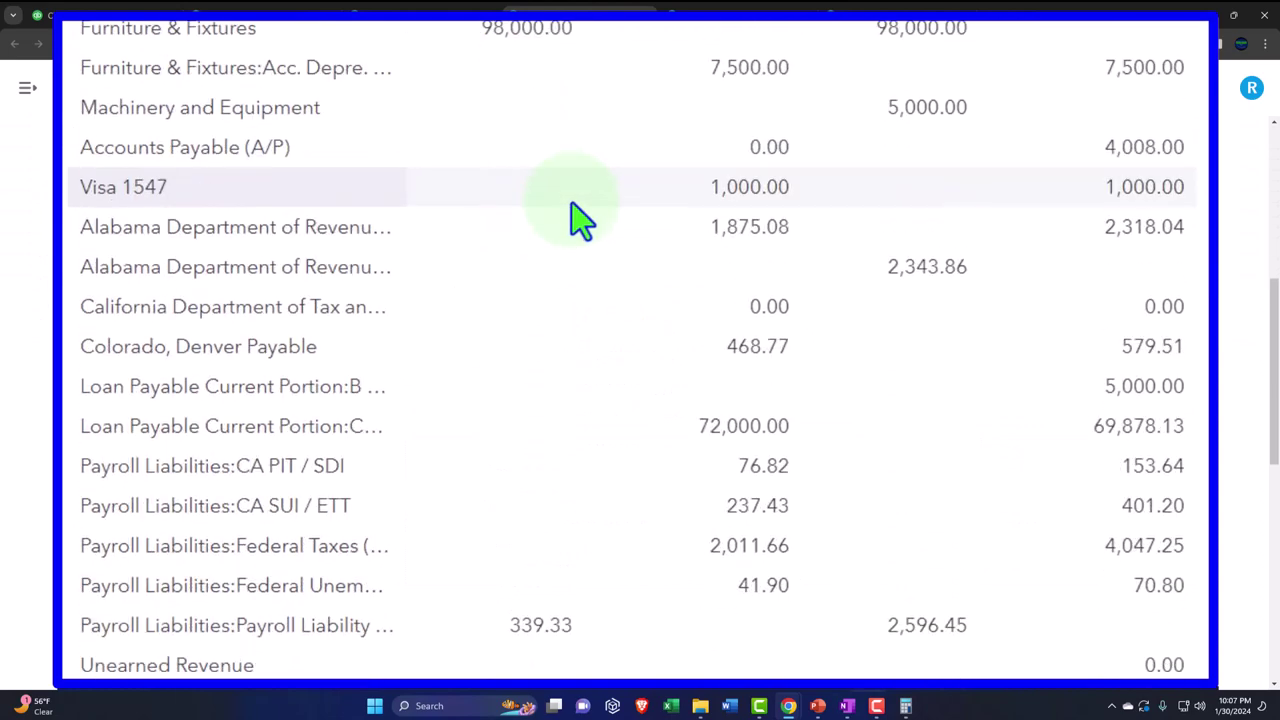
scroll(580, 220, down, 8)
scroll(580, 220, up, 10)
scroll(980, 235, down, 1)
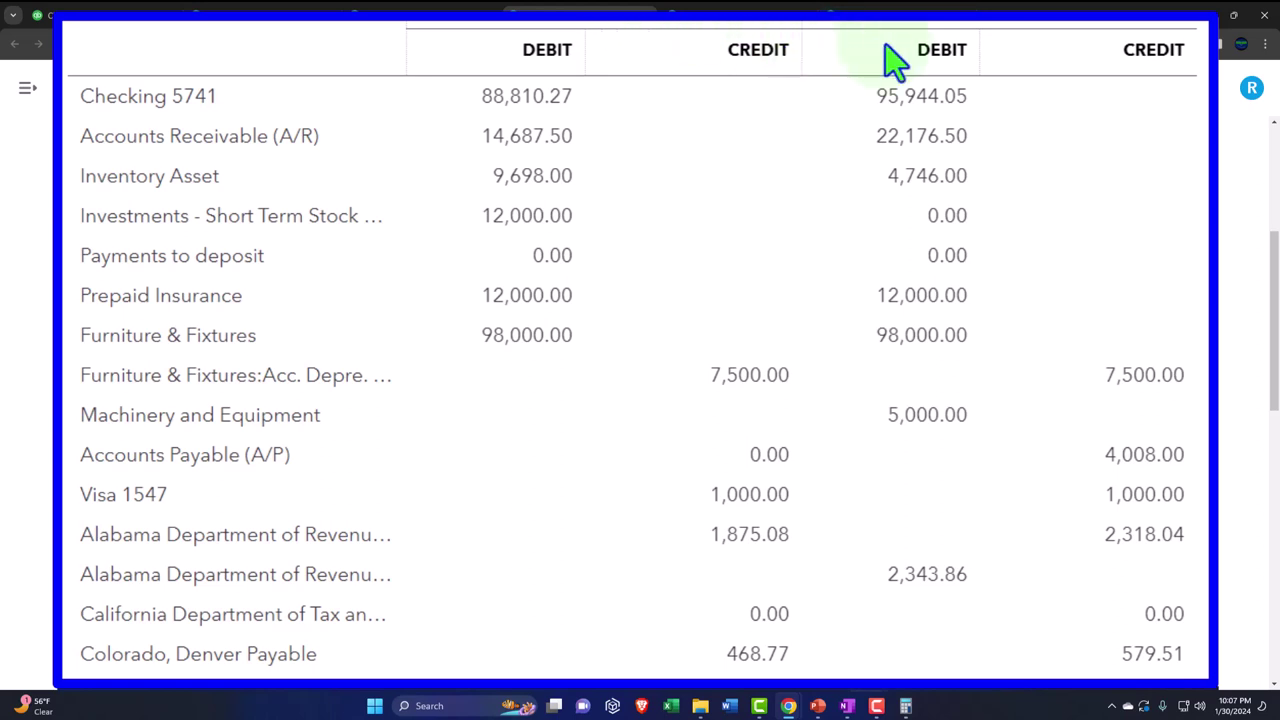
scroll(883, 75, down, 7)
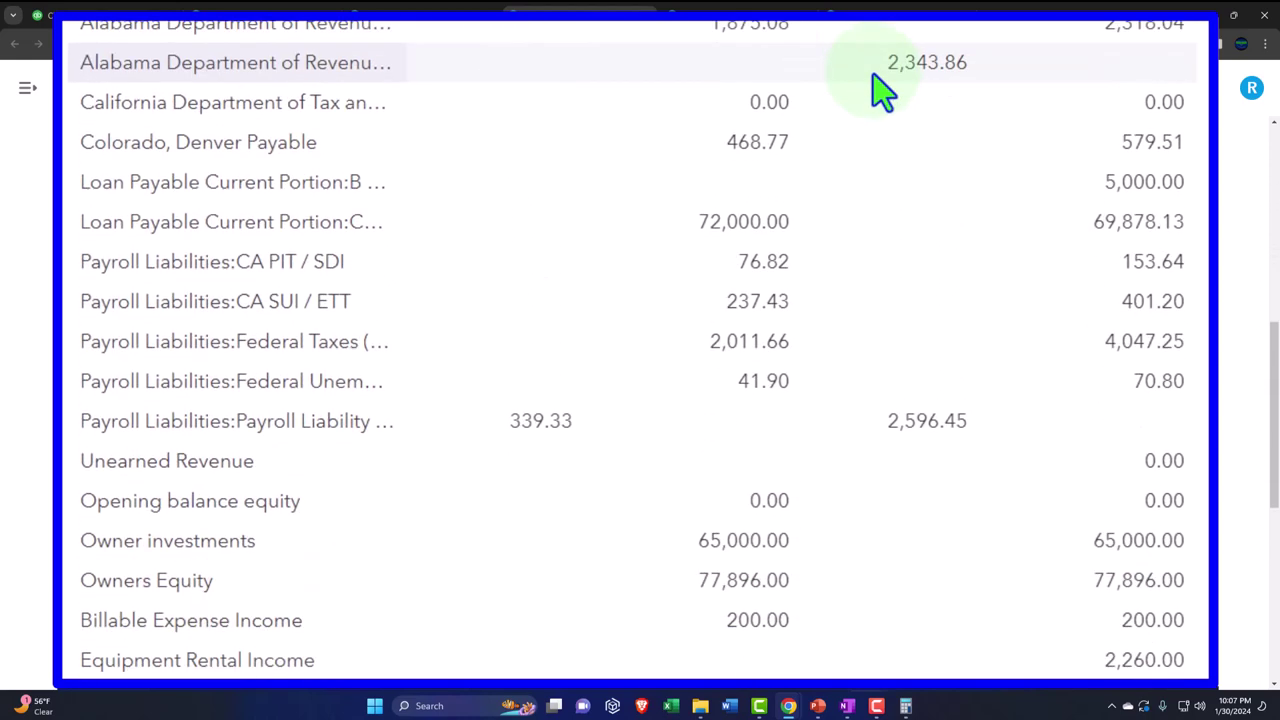
scroll(875, 78, down, 4)
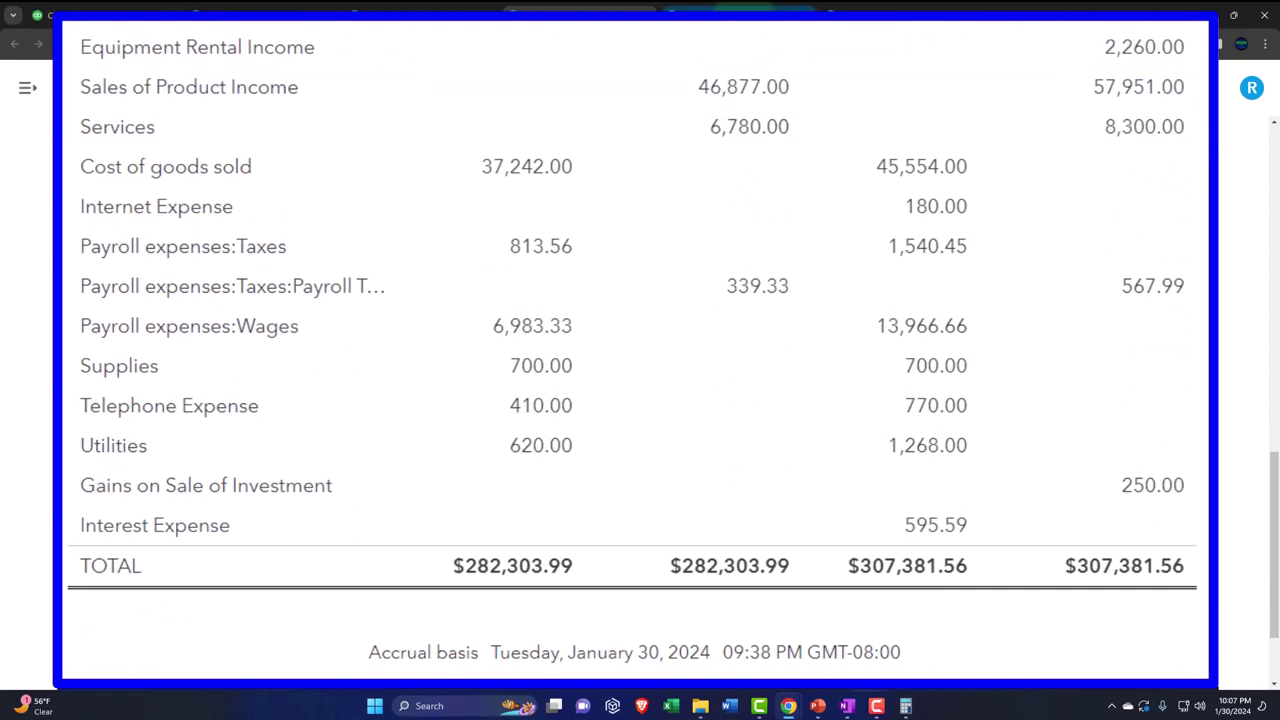
Bring up the Journal report and collapse the navigation menu to show its debit and credit columns
click(745, 14)
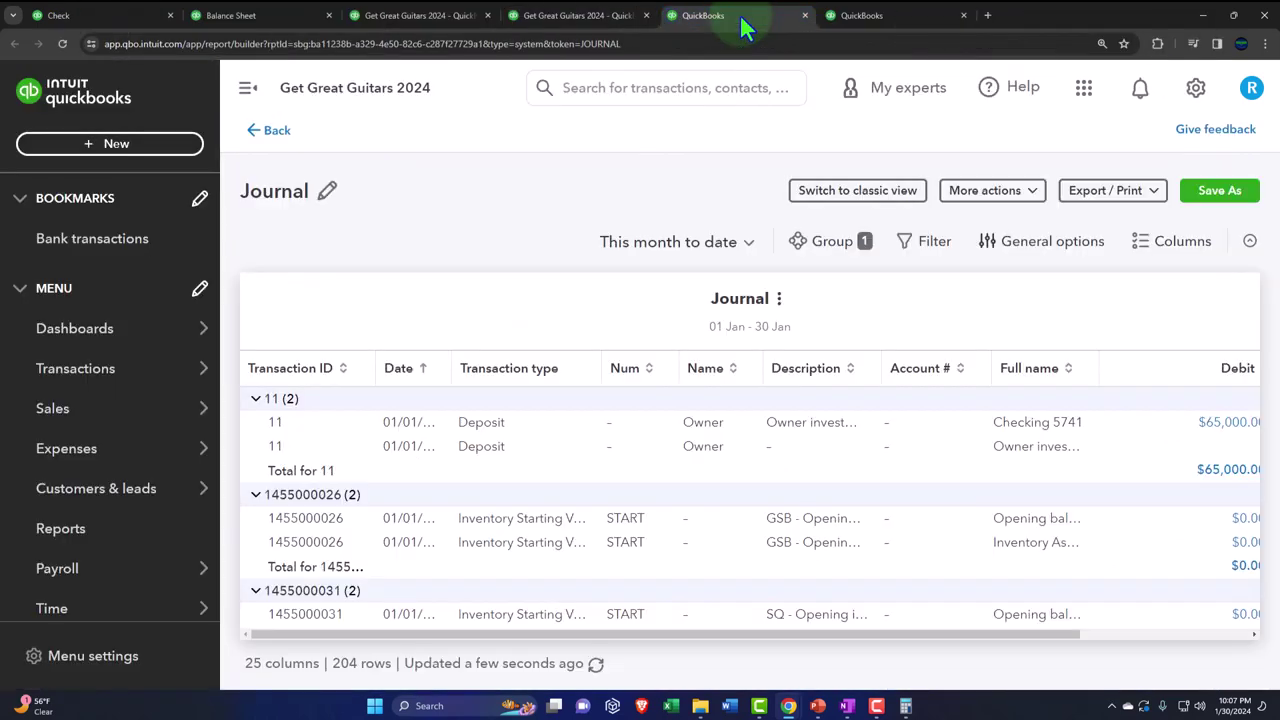
click(250, 92)
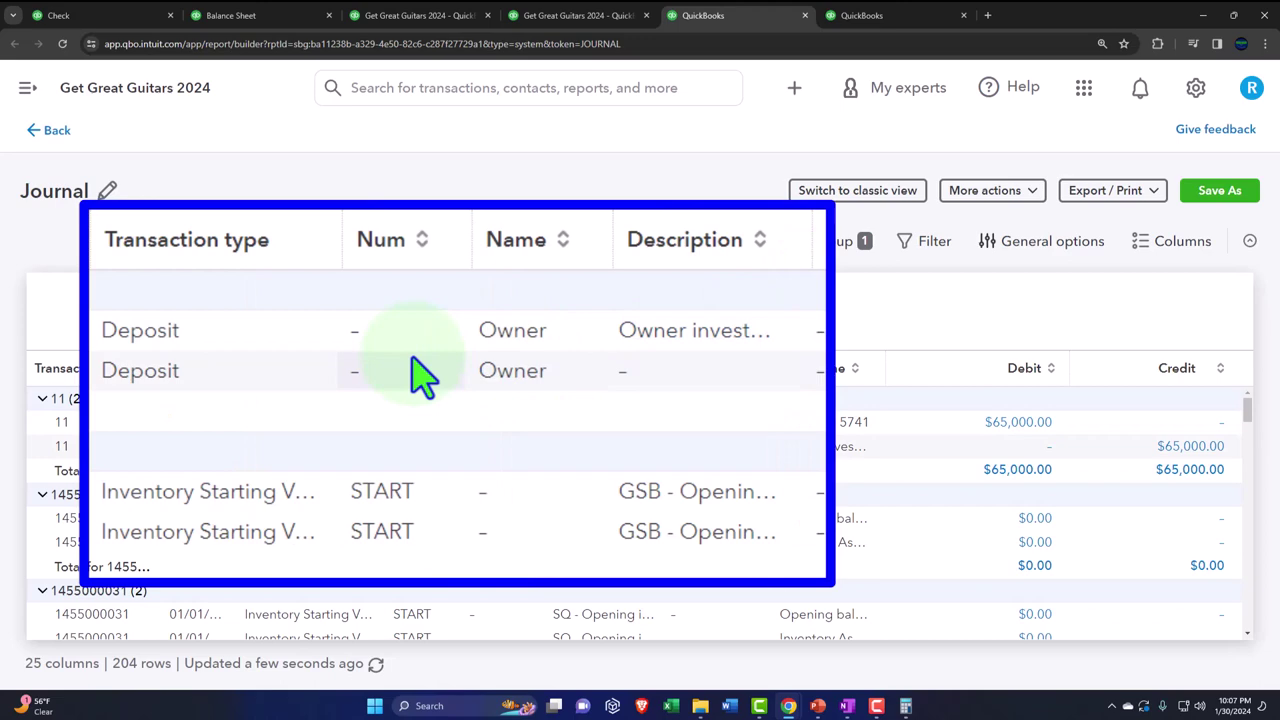
Set the Journal report to custom dates from 01/01/2024 to 02/29/2024
key(ctrl+0)
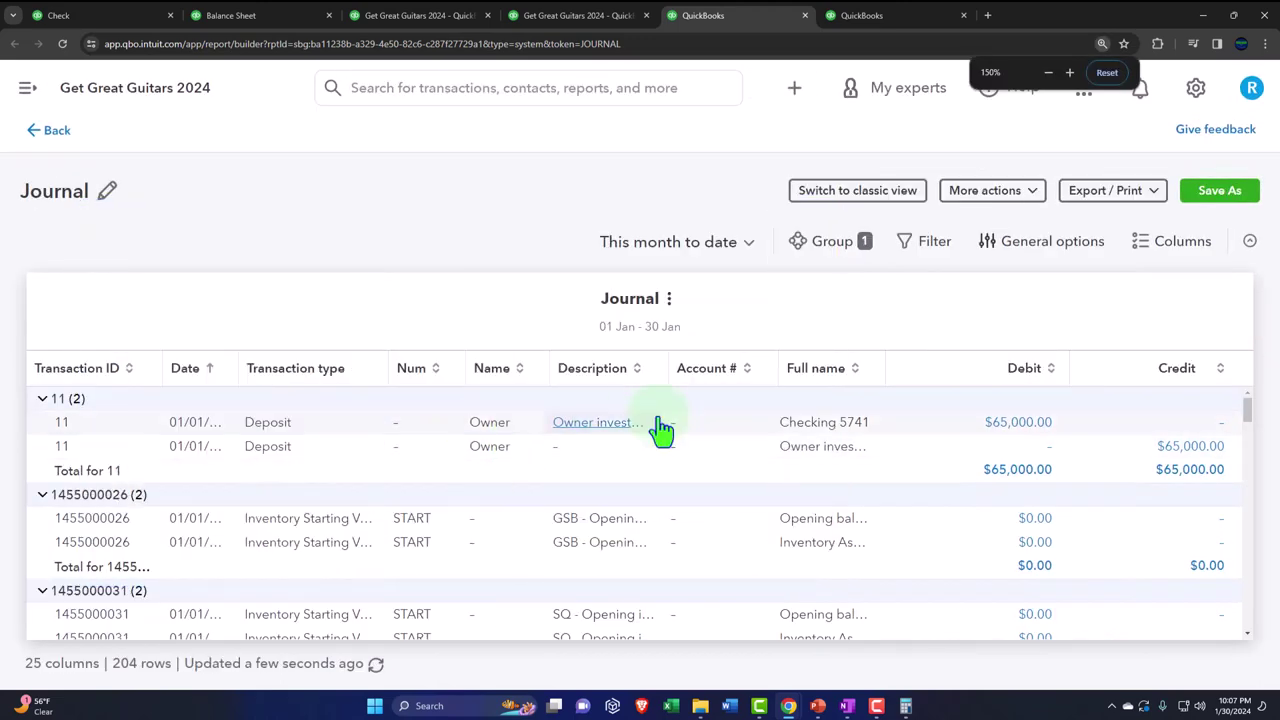
click(738, 245)
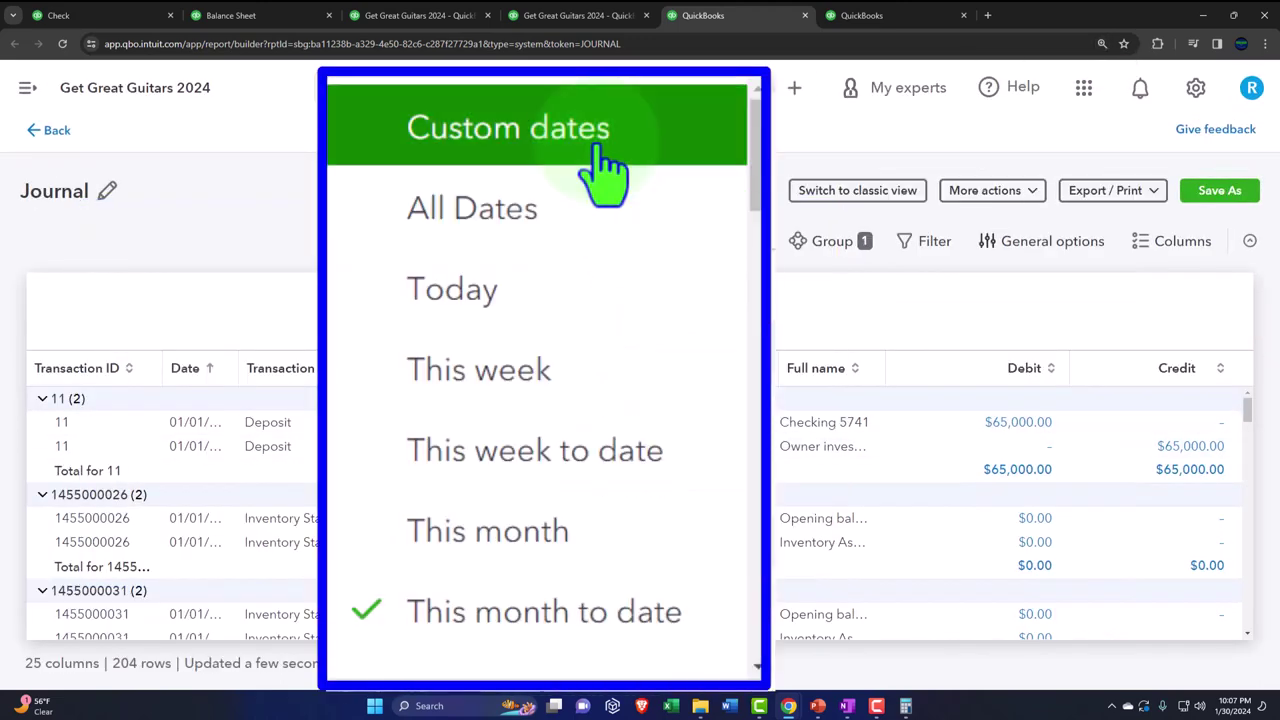
click(440, 275)
text(0)
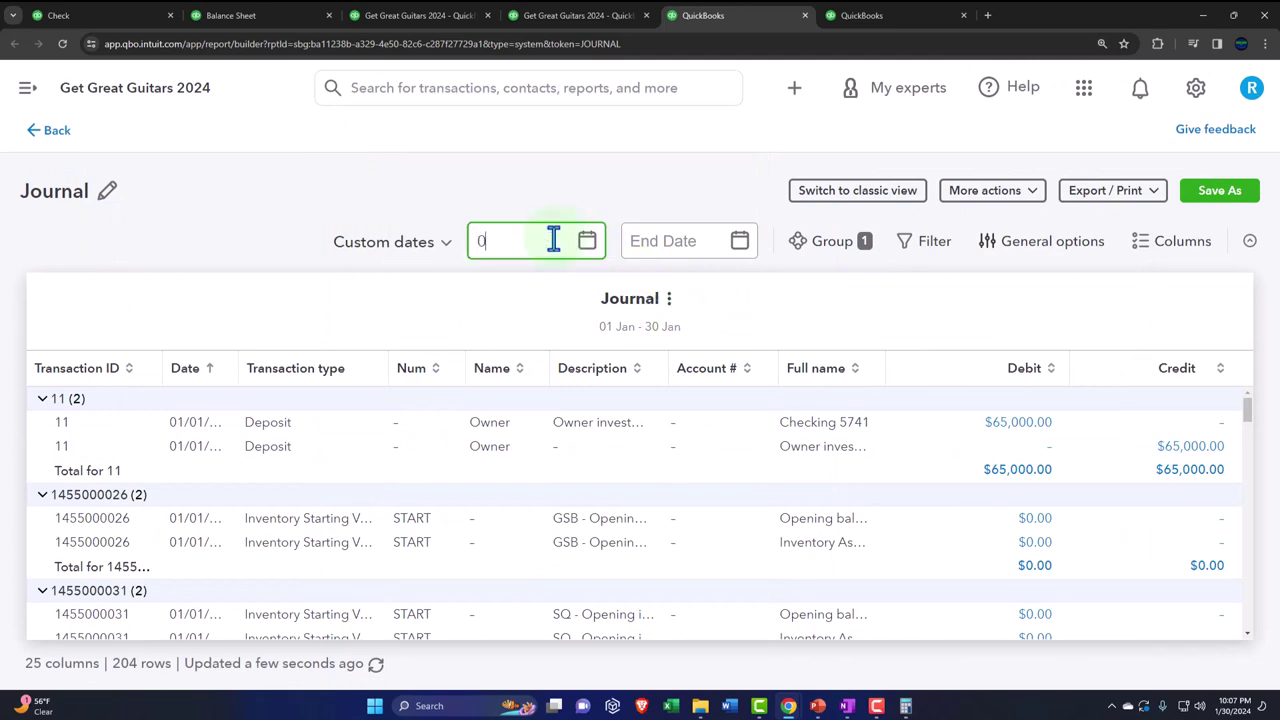
text(1/01/202)
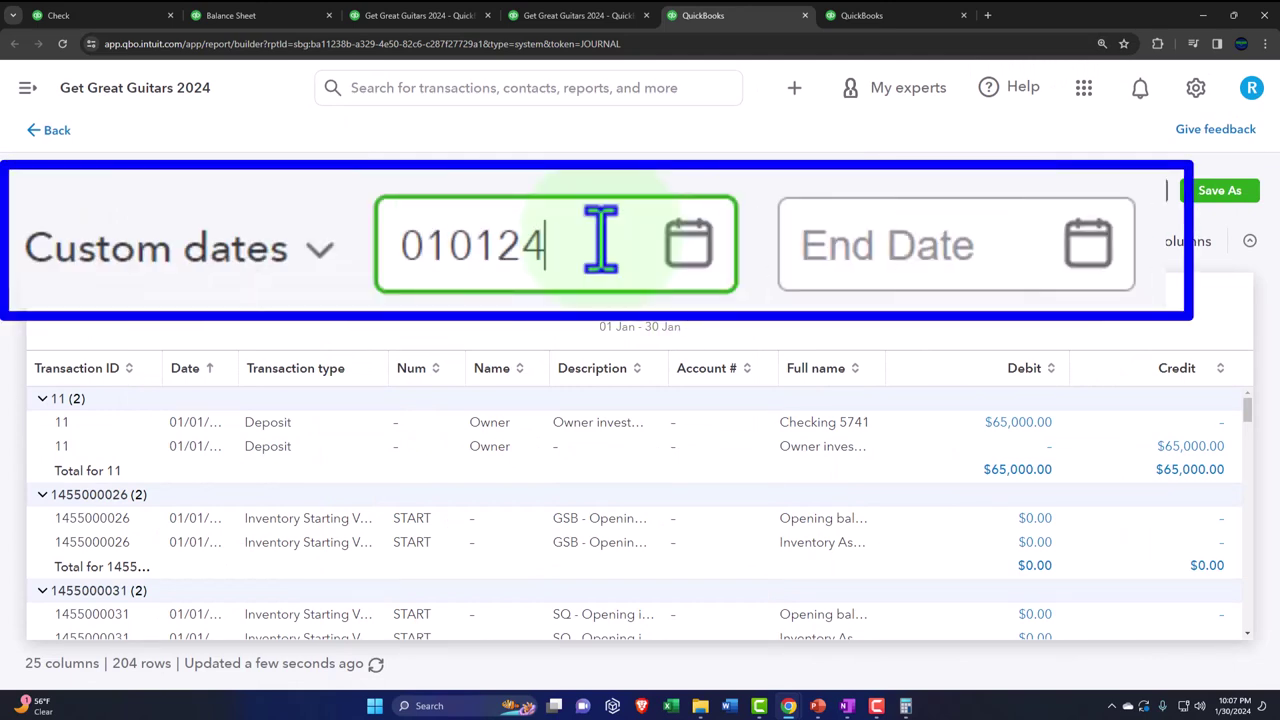
text(4)
key(Tab)
text(02)
key(Tab)
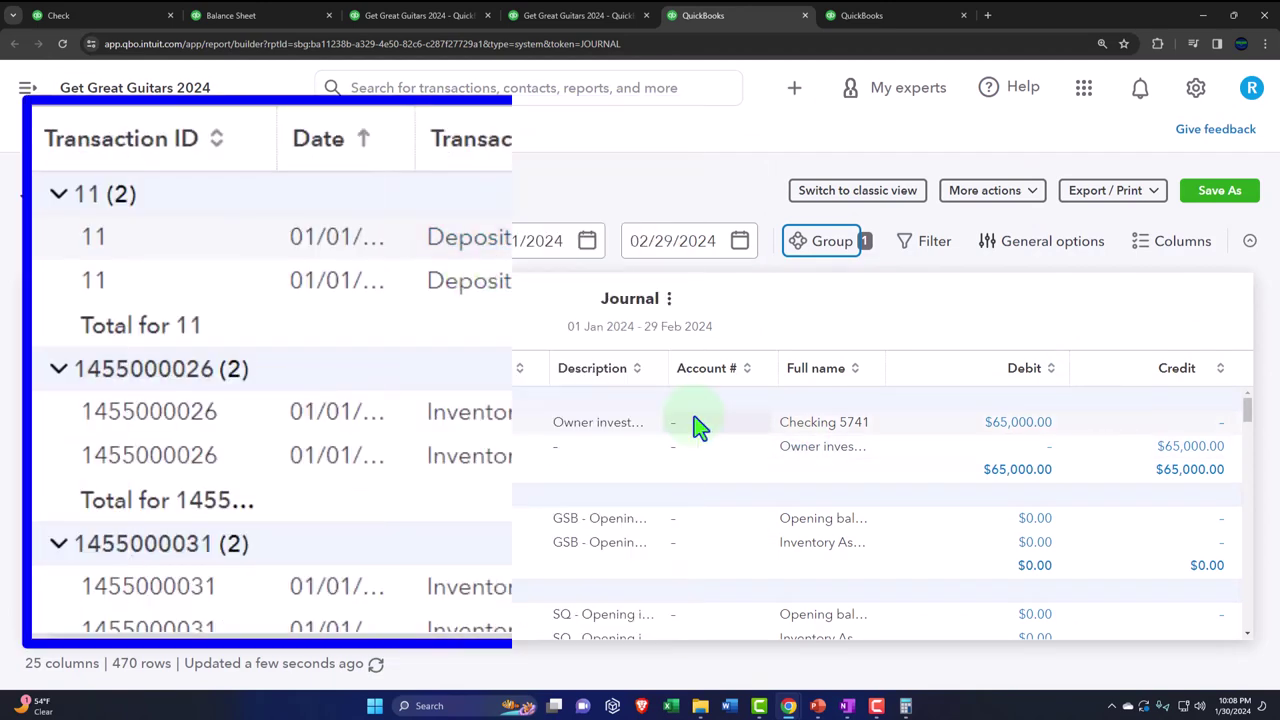
Widen the Full name column slightly and examine the Journal's January entries by transaction type, through the January 19 sales receipts
drag(885, 368, 905, 372)
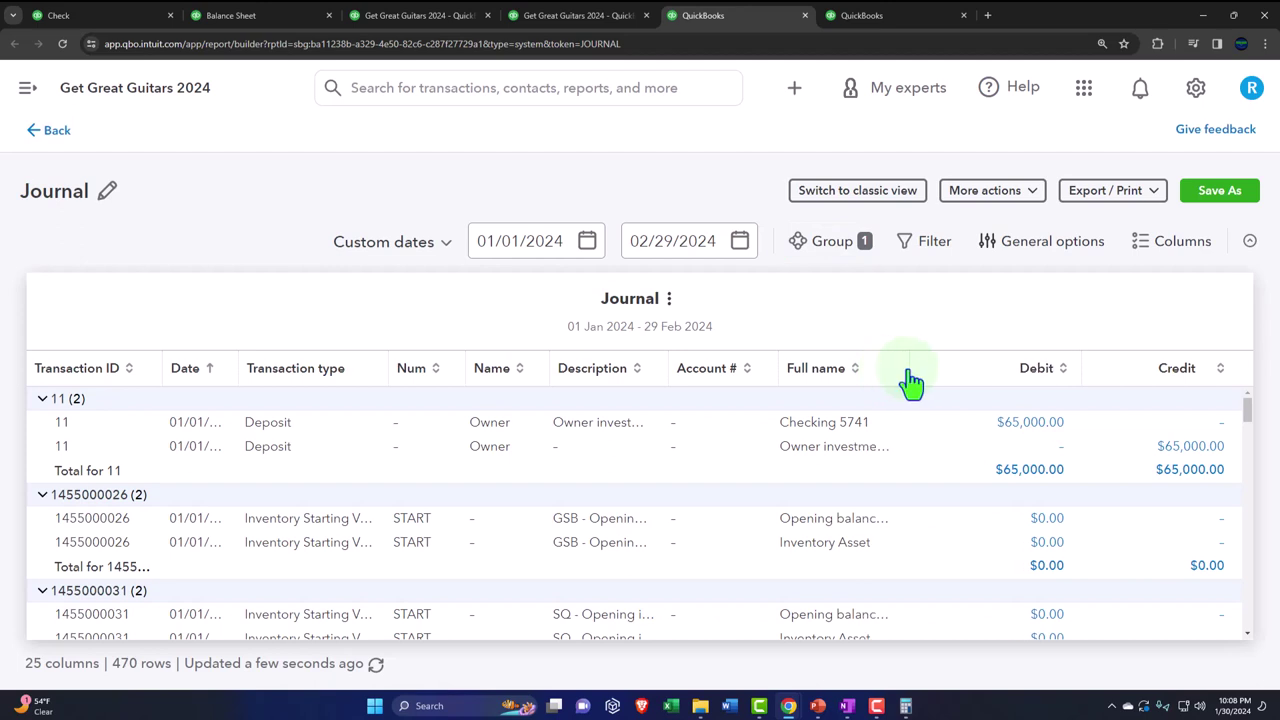
scroll(340, 505, down, 1)
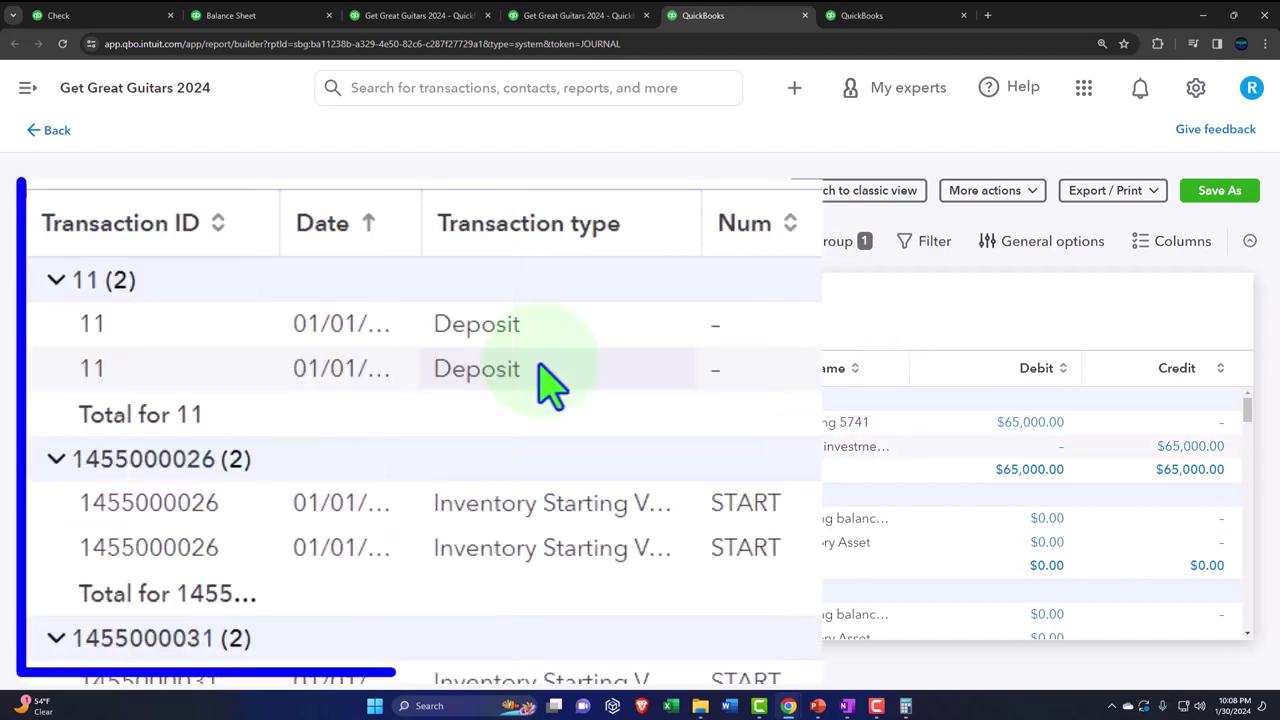
scroll(575, 450, down, 5)
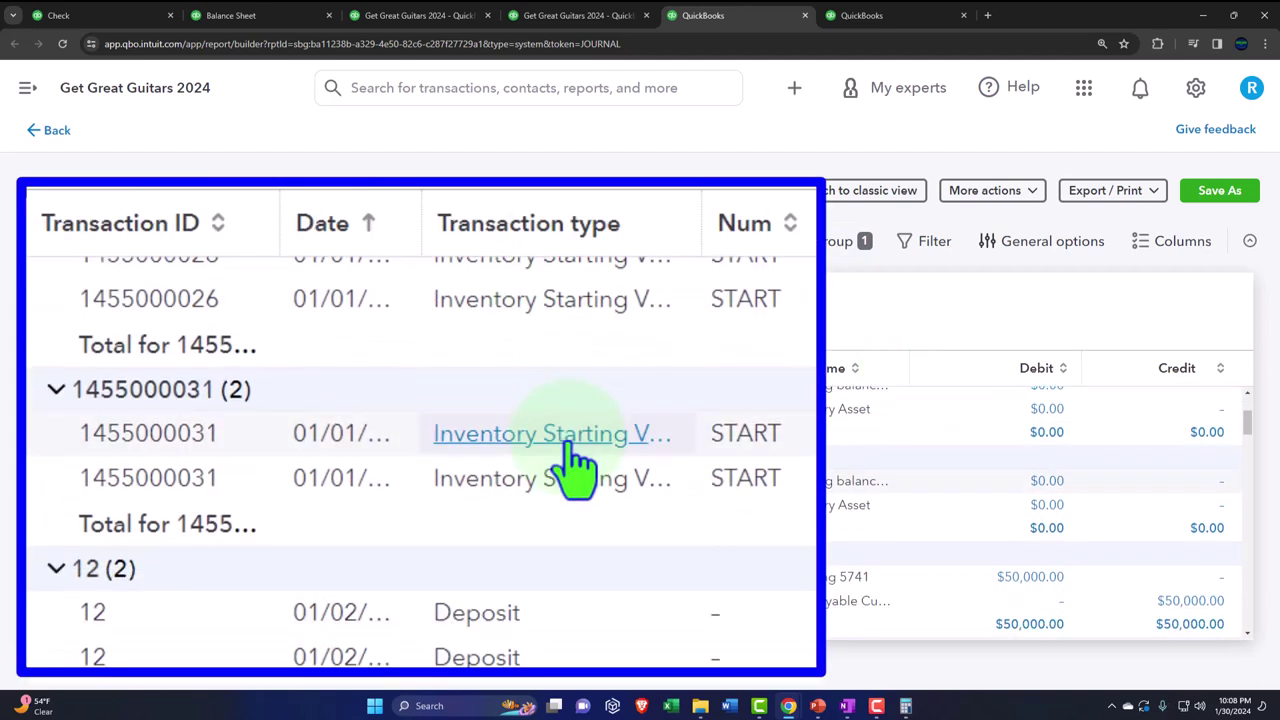
scroll(575, 455, down, 5)
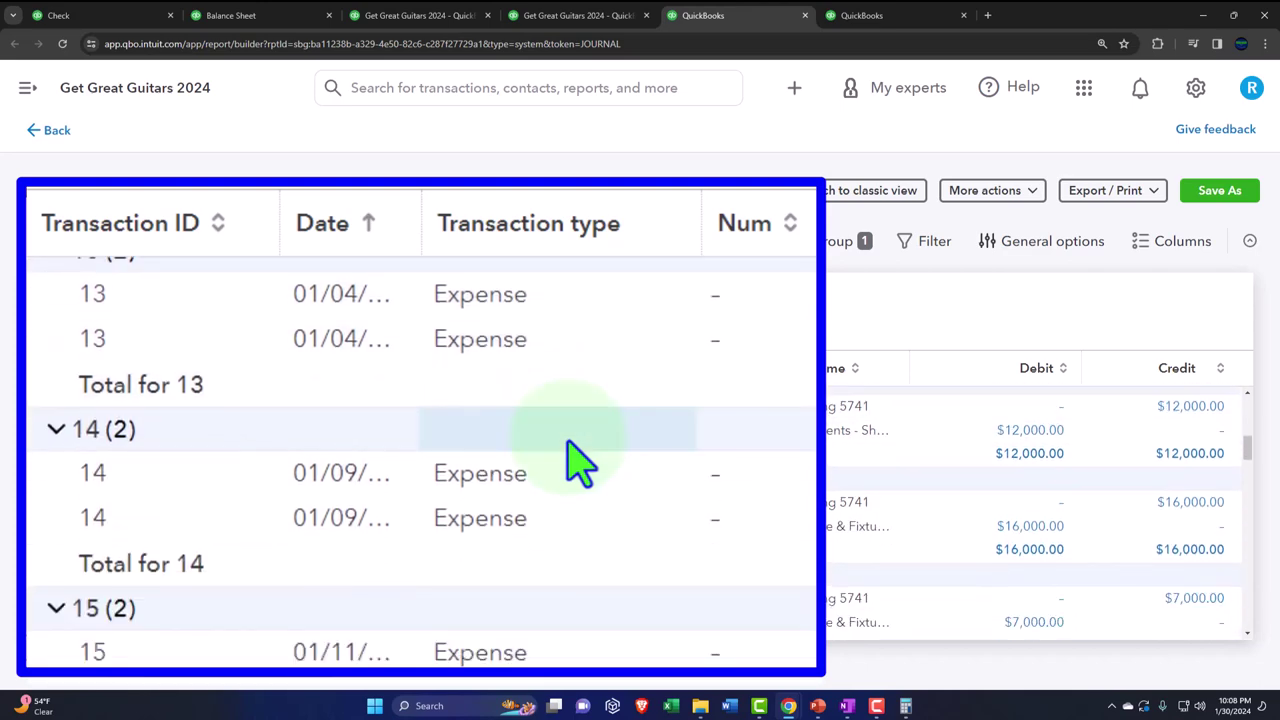
scroll(580, 462, down, 5)
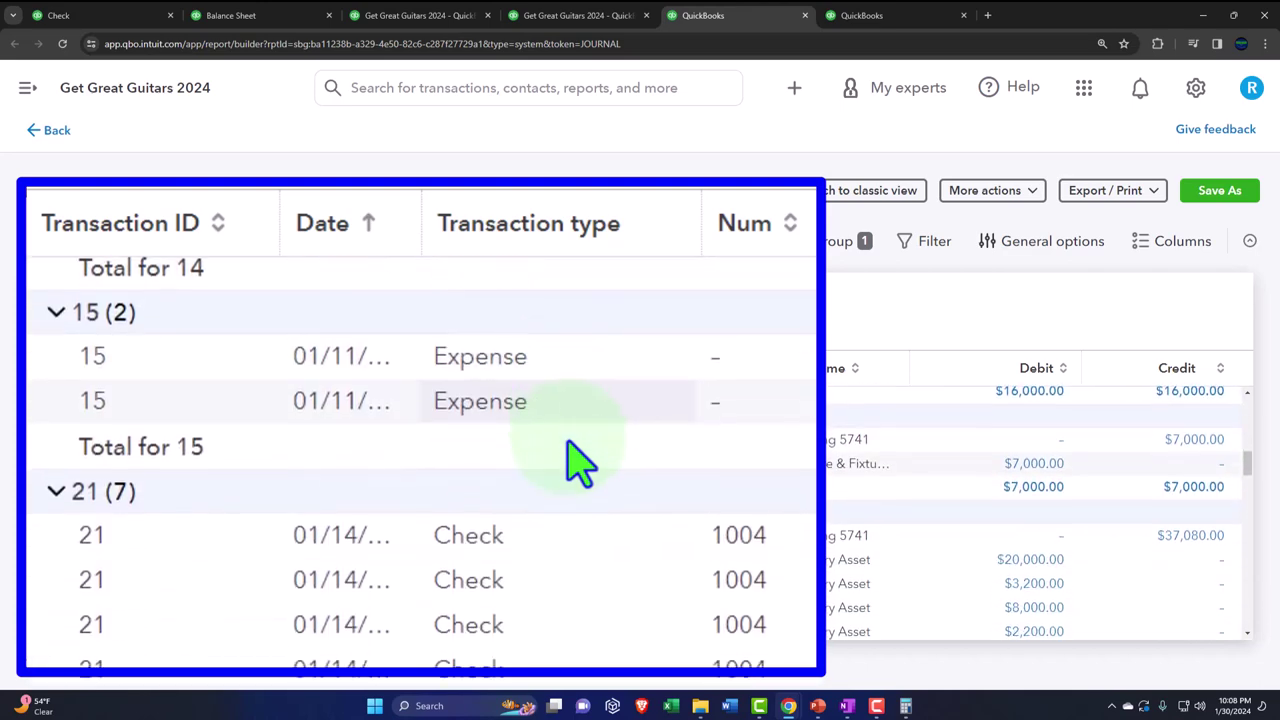
scroll(580, 462, down, 5)
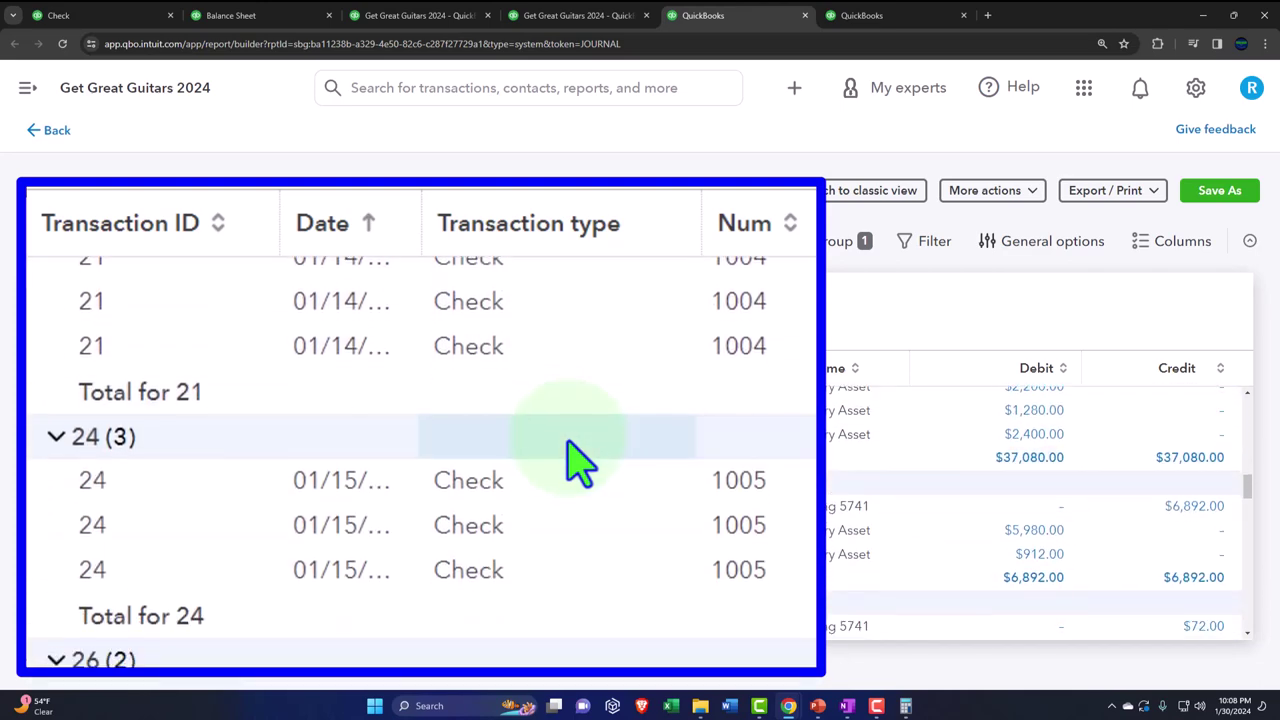
scroll(580, 462, down, 5)
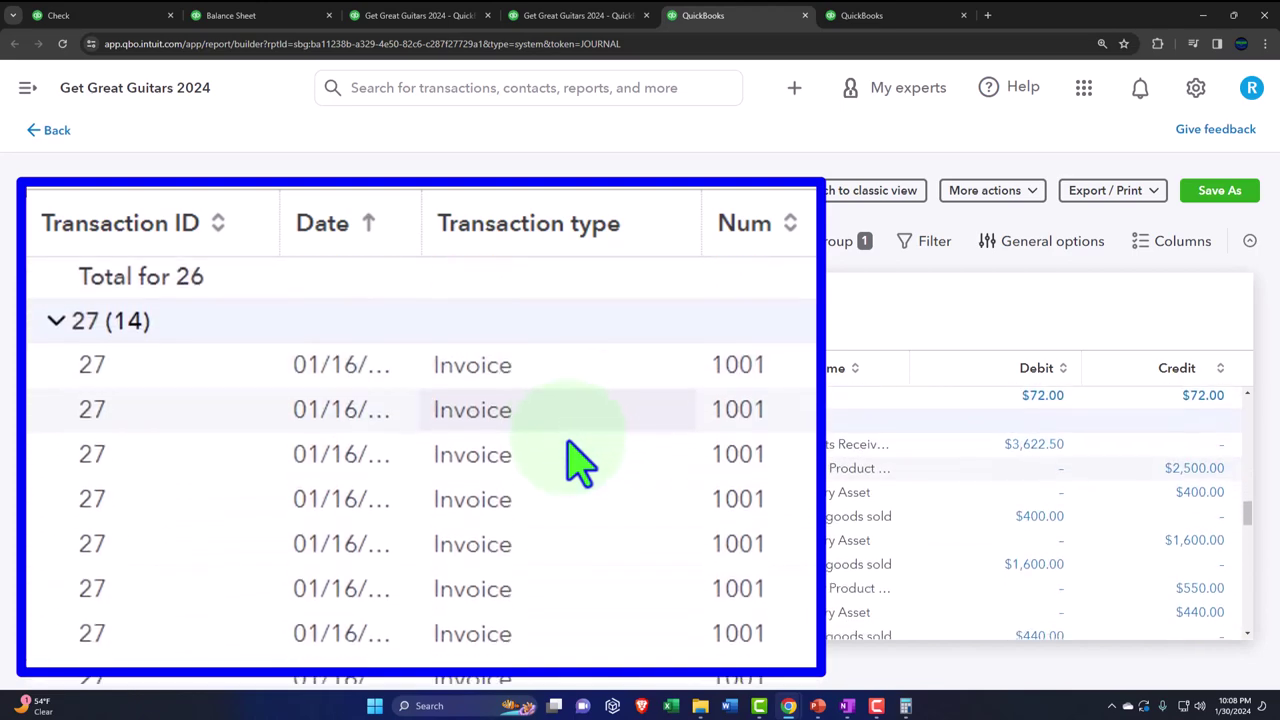
scroll(580, 462, down, 2)
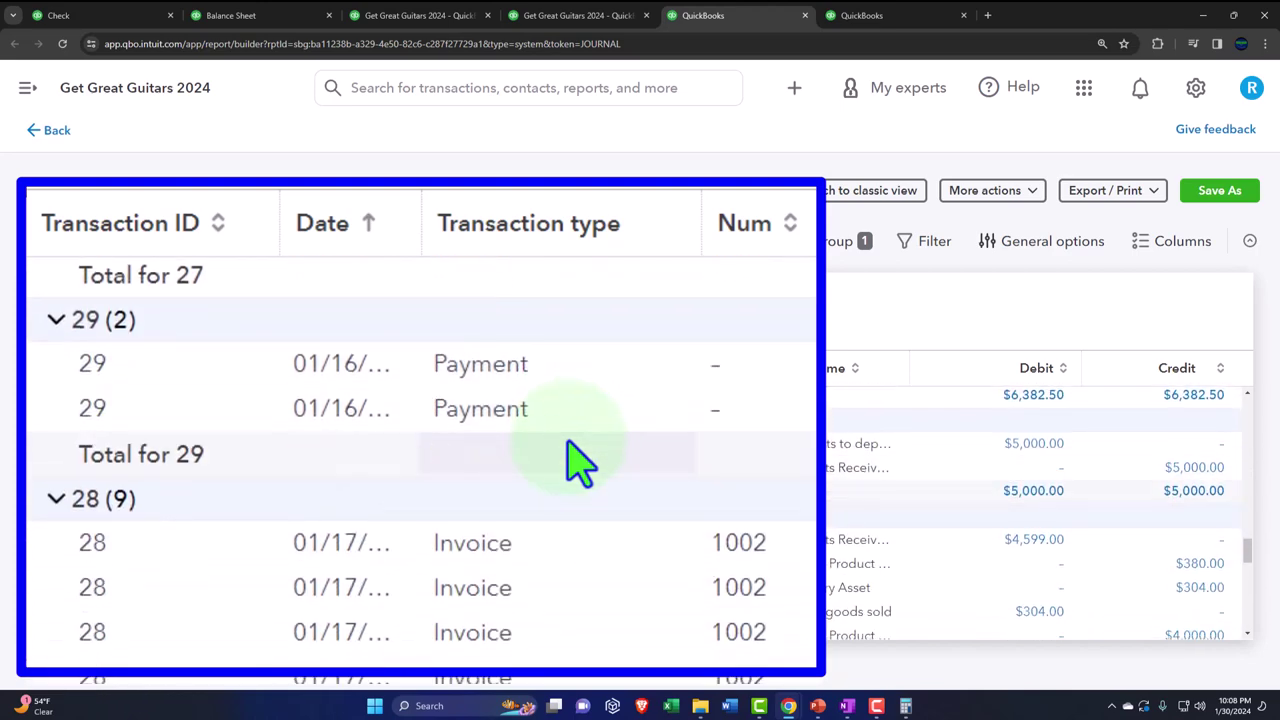
scroll(580, 462, down, 5)
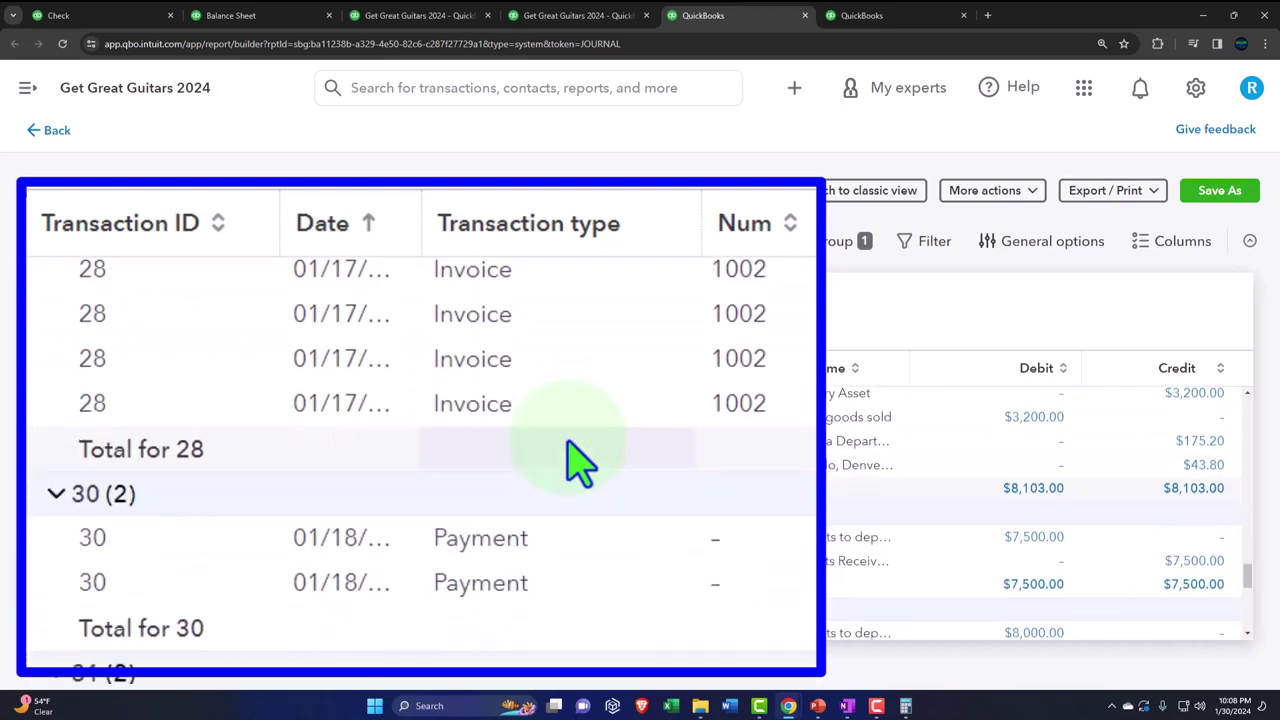
scroll(580, 462, down, 5)
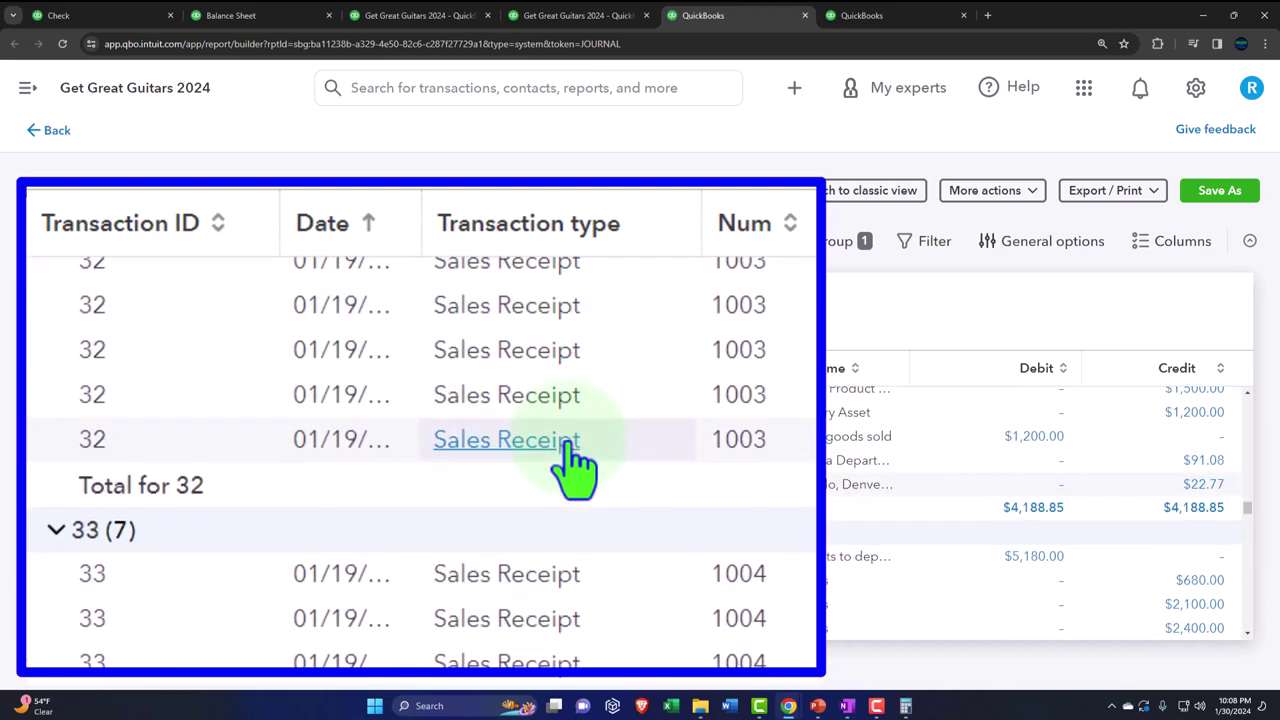
Change the Journal's start date to 02/01/2024, keeping 02/29/2024 as the end date
drag(566, 242, 458, 240)
text(02)
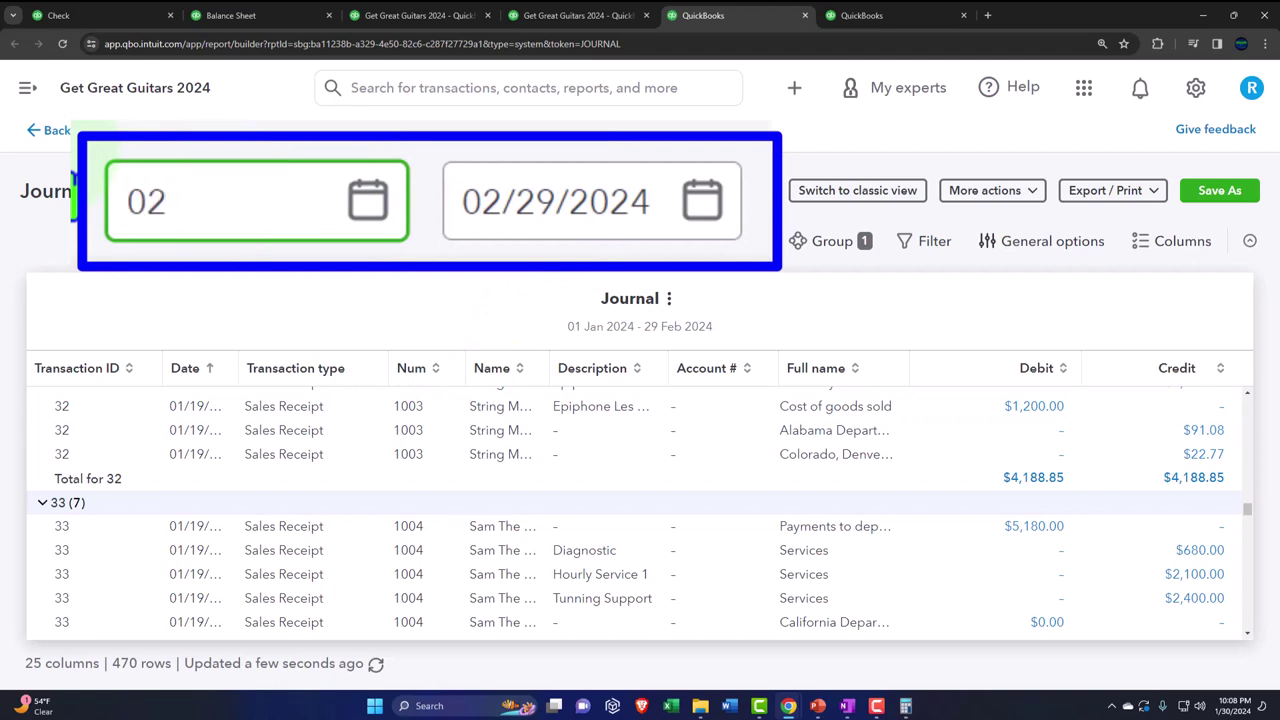
key(Tab)
key(Tab)
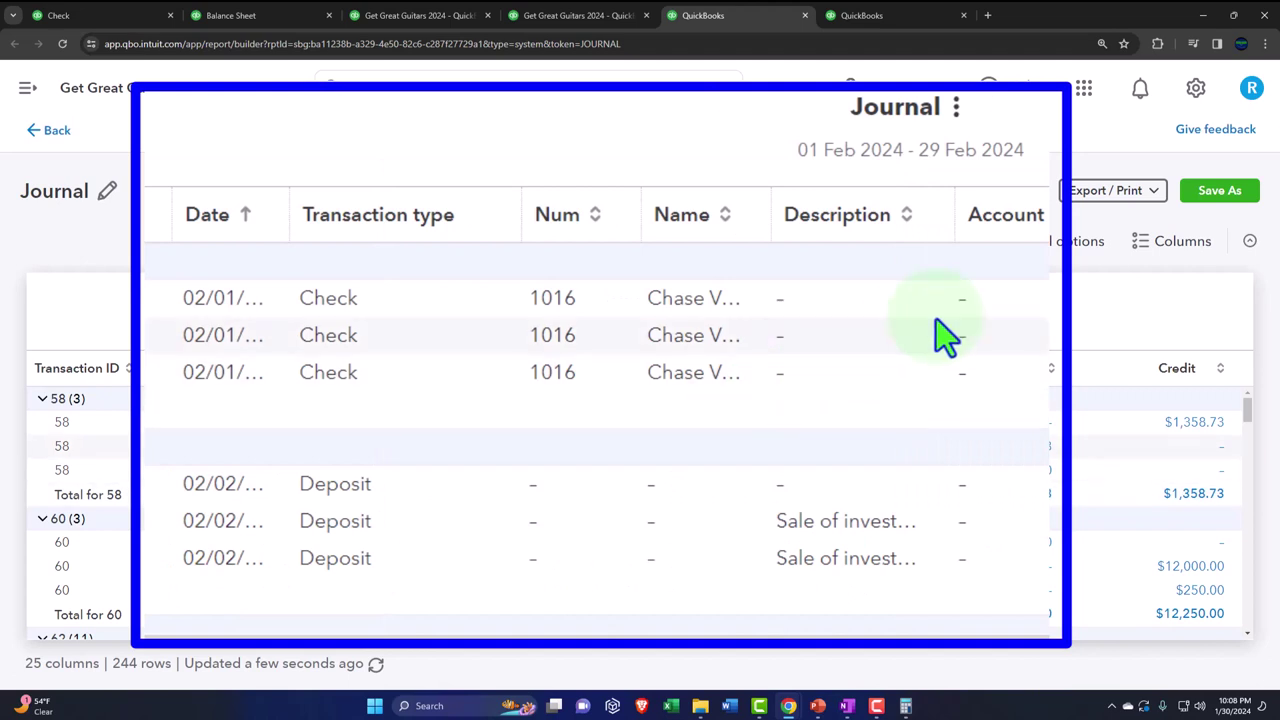
Widen the Full name column of the February Journal so the account names are readable
scroll(943, 334, down, 1)
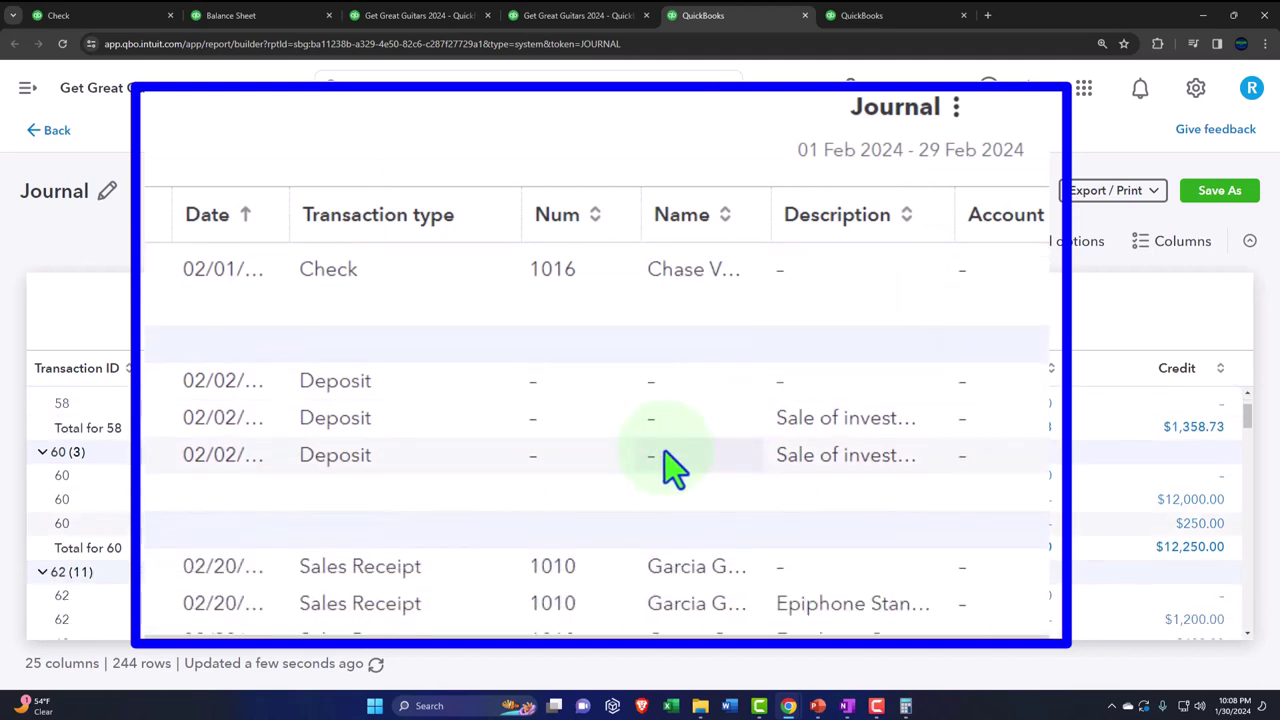
scroll(672, 466, down, 3)
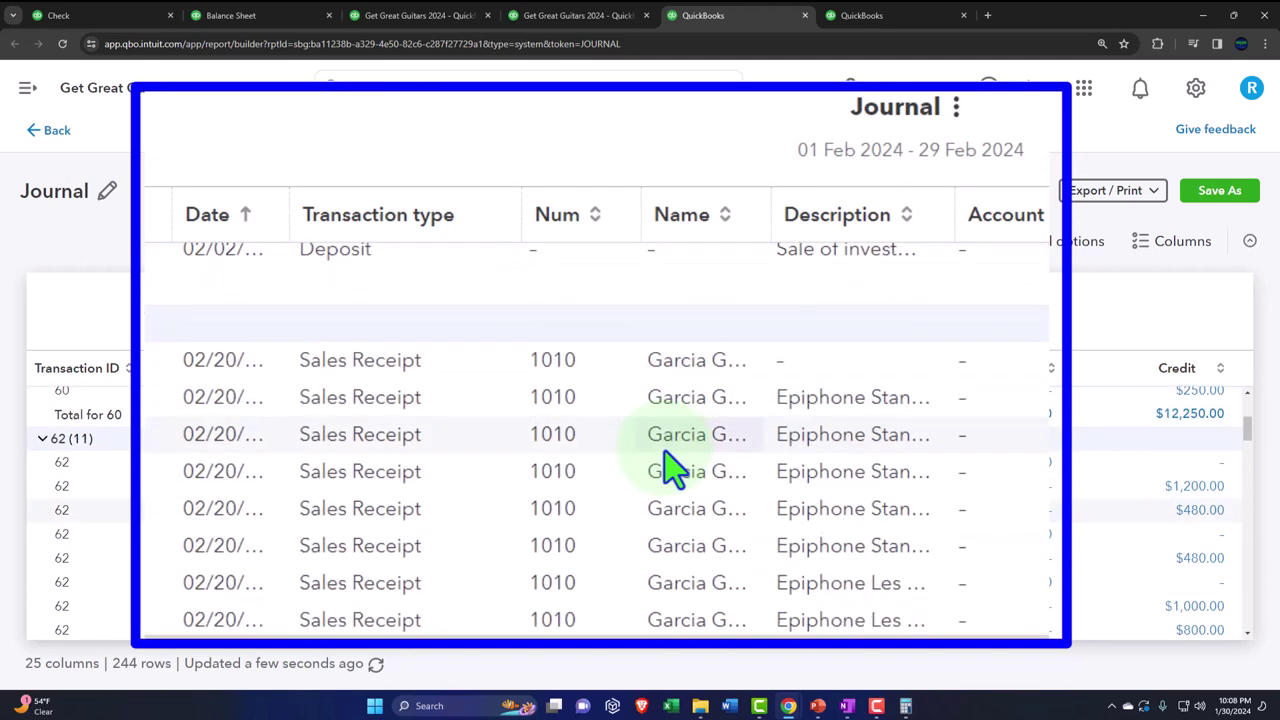
scroll(482, 530, down, 2)
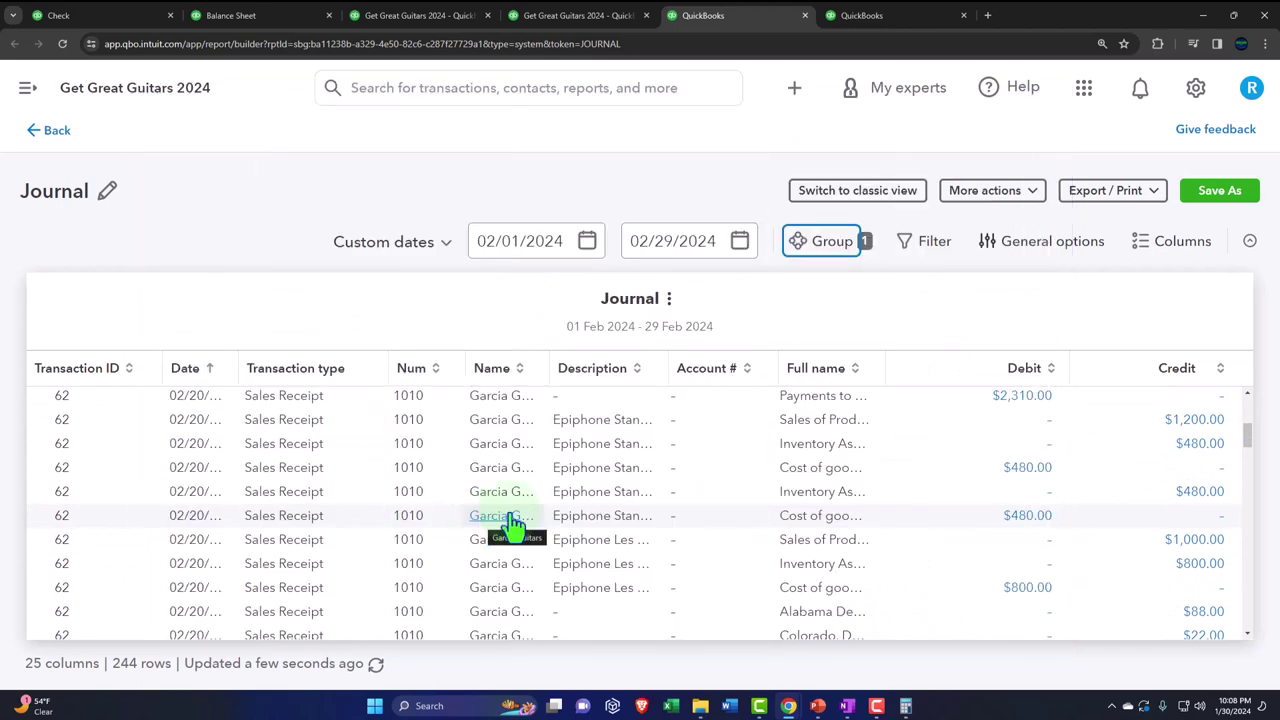
drag(883, 360, 934, 356)
drag(698, 166, 702, 166)
Examine the accounts, debits and credits of the February 2024 Journal entries down to the end of the report
scroll(263, 391, down, 1)
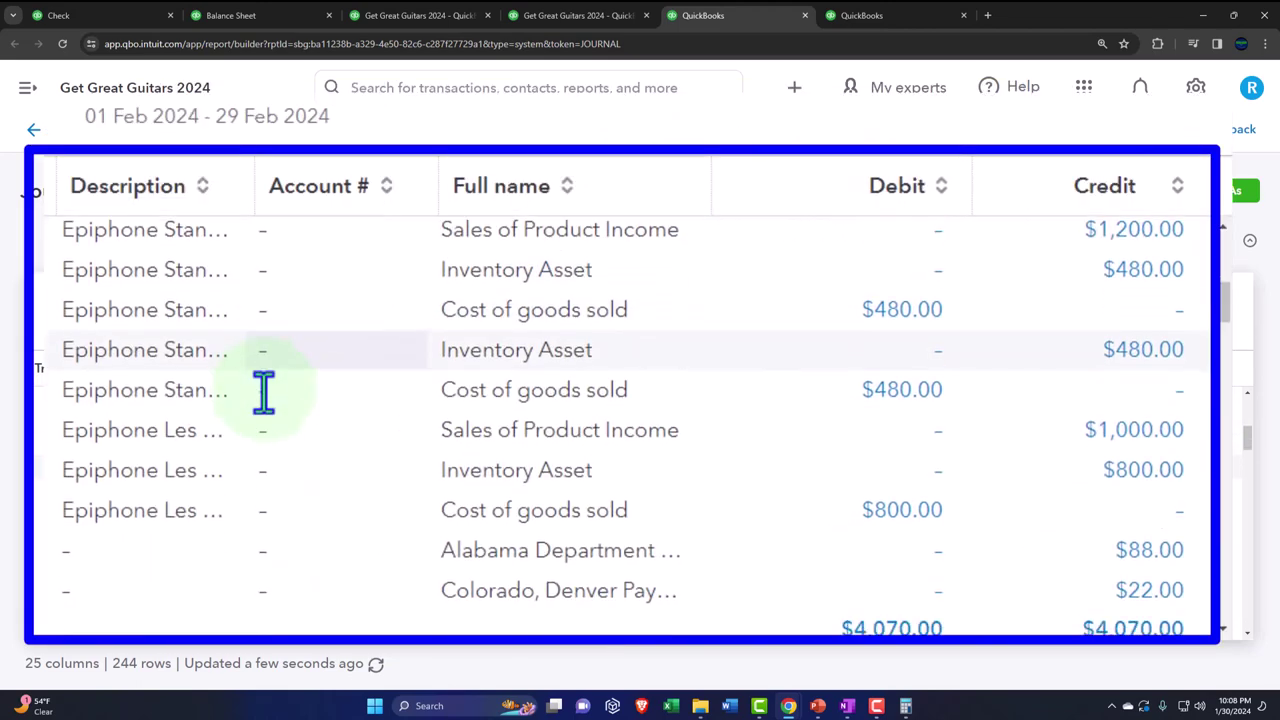
scroll(263, 391, down, 6)
scroll(275, 410, down, 5)
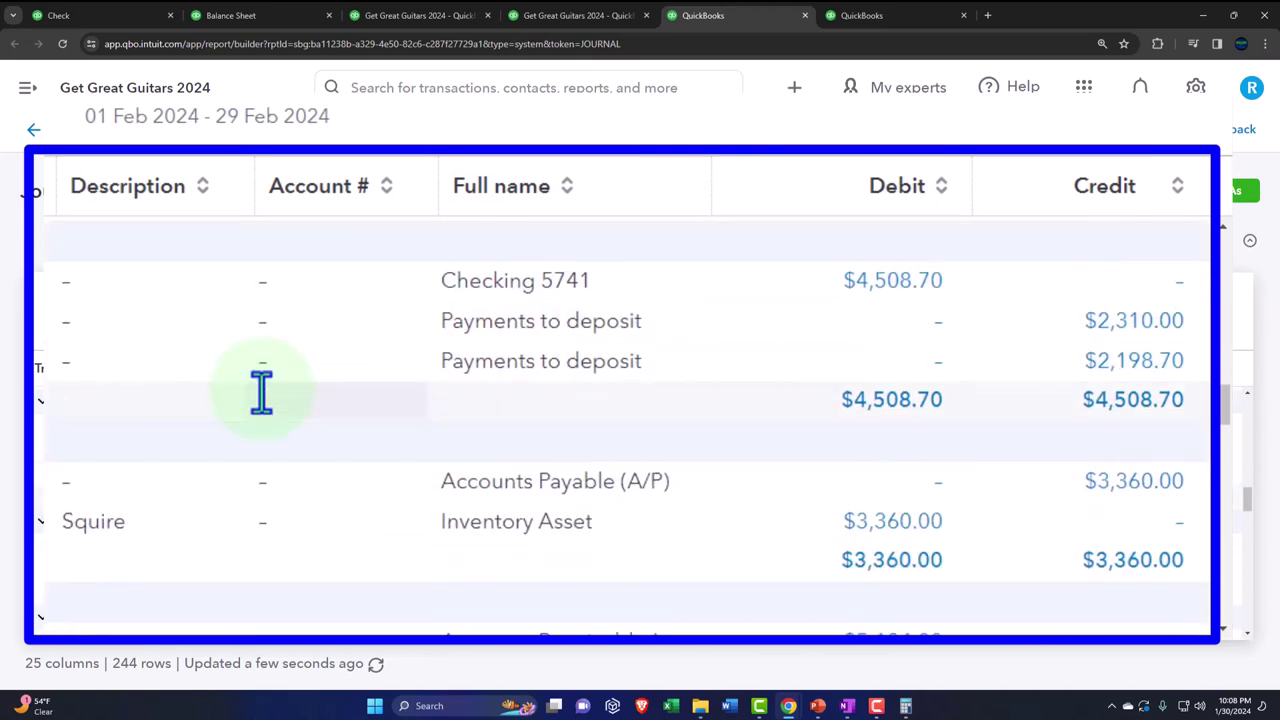
scroll(261, 392, down, 6)
scroll(270, 408, down, 5)
scroll(270, 408, down, 6)
scroll(270, 408, down, 7)
scroll(262, 398, down, 5)
scroll(270, 410, down, 5)
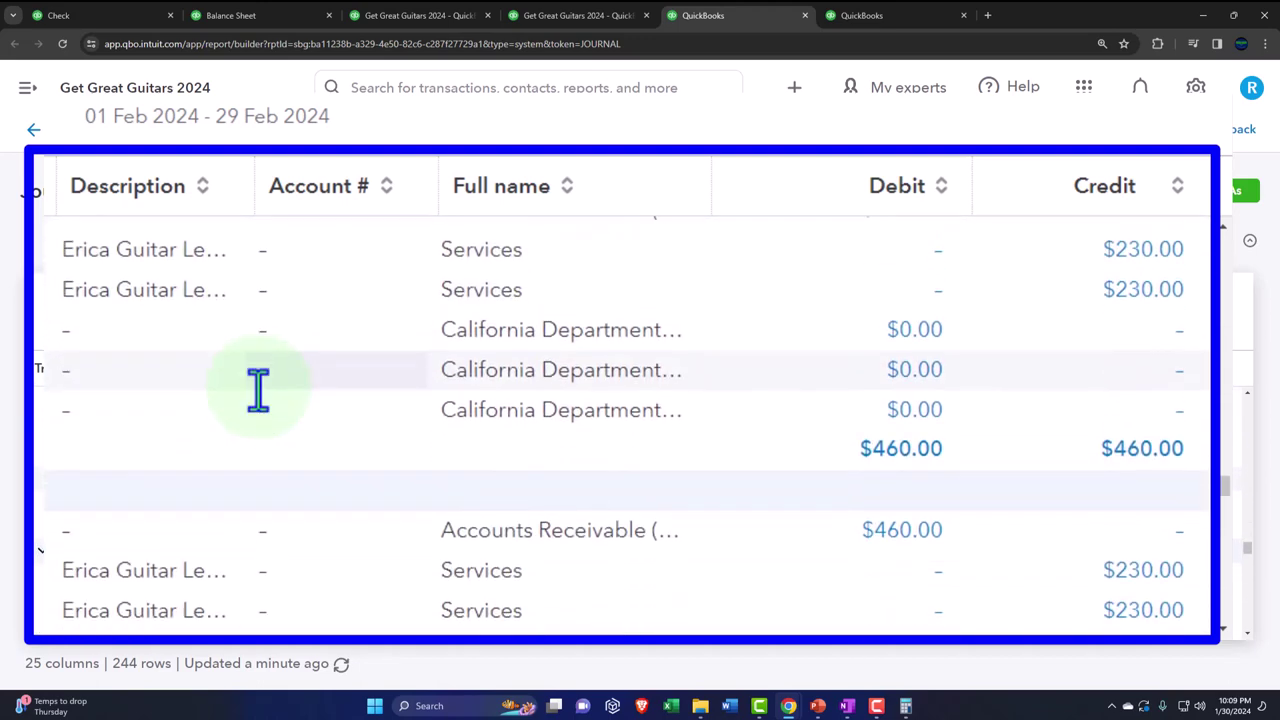
scroll(270, 410, down, 10)
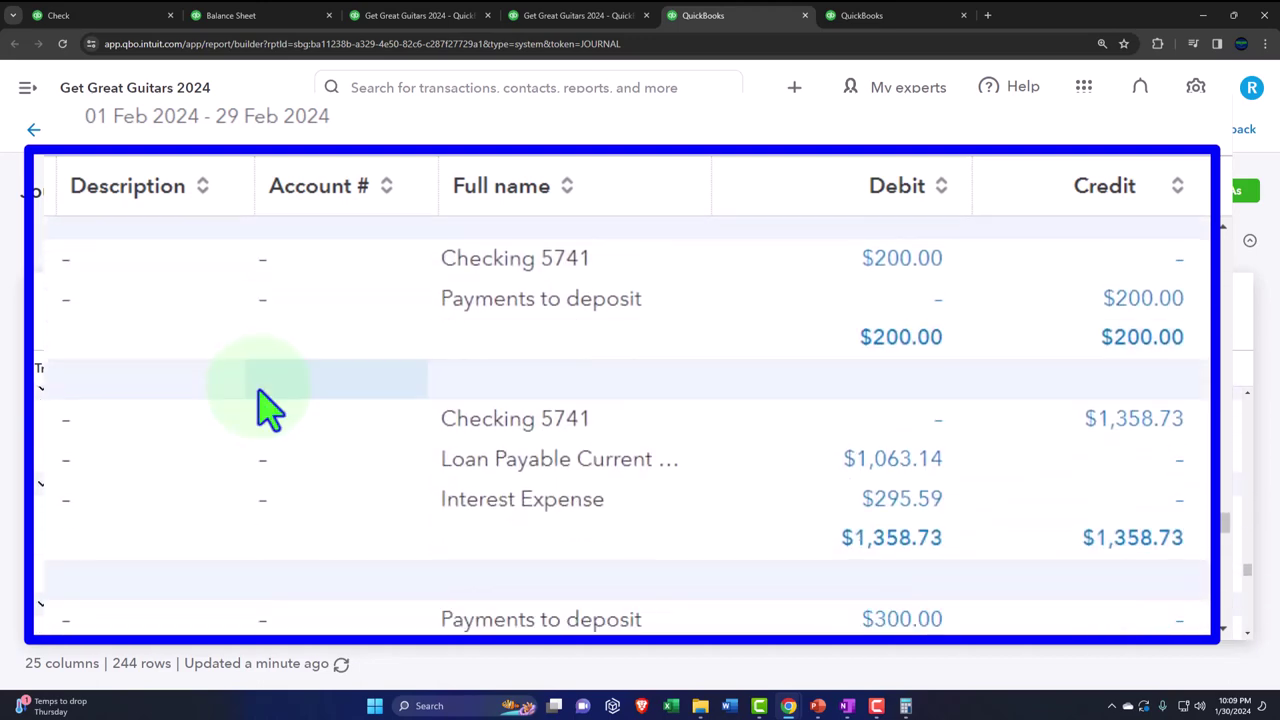
scroll(270, 410, down, 10)
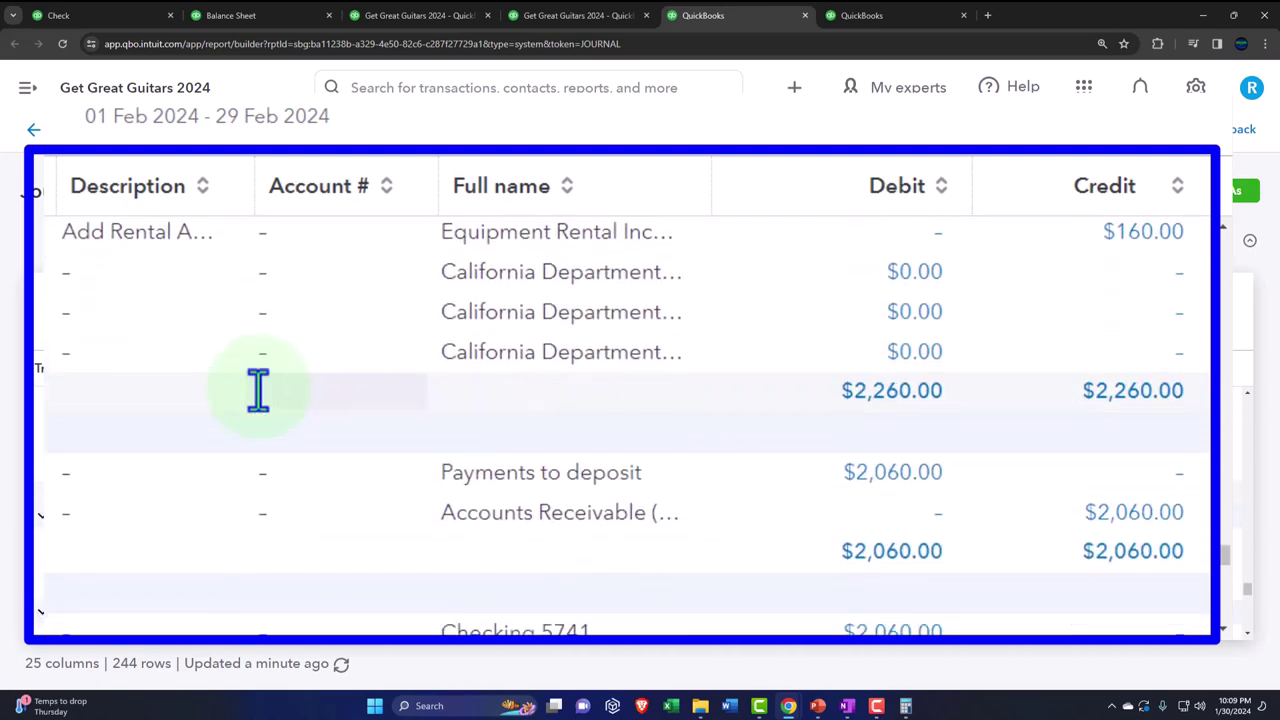
scroll(270, 410, down, 2)
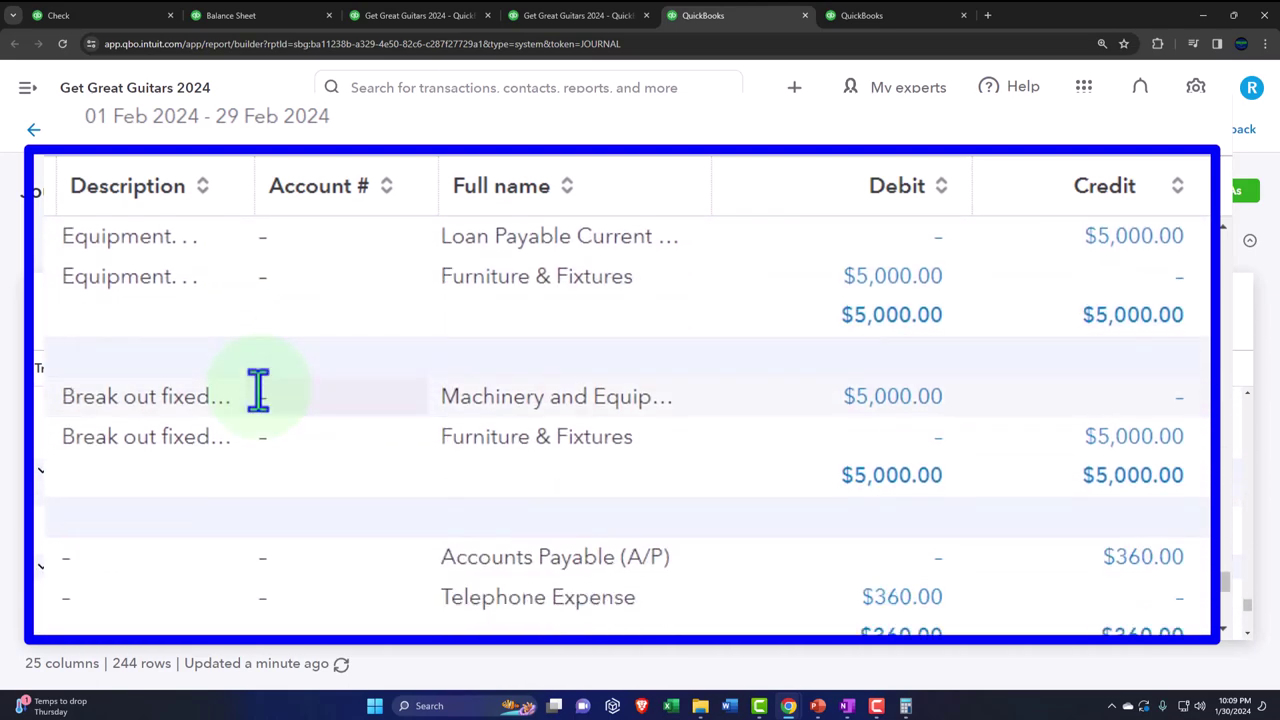
scroll(195, 405, down, 8)
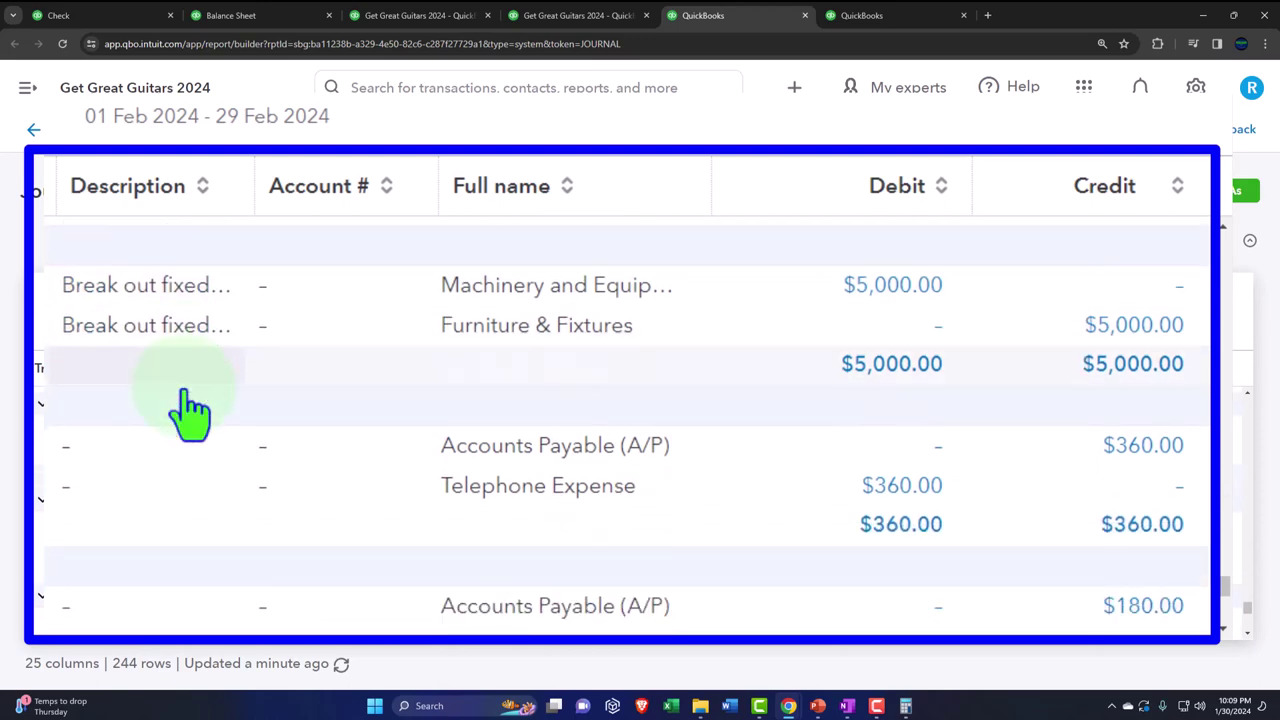
scroll(195, 405, down, 8)
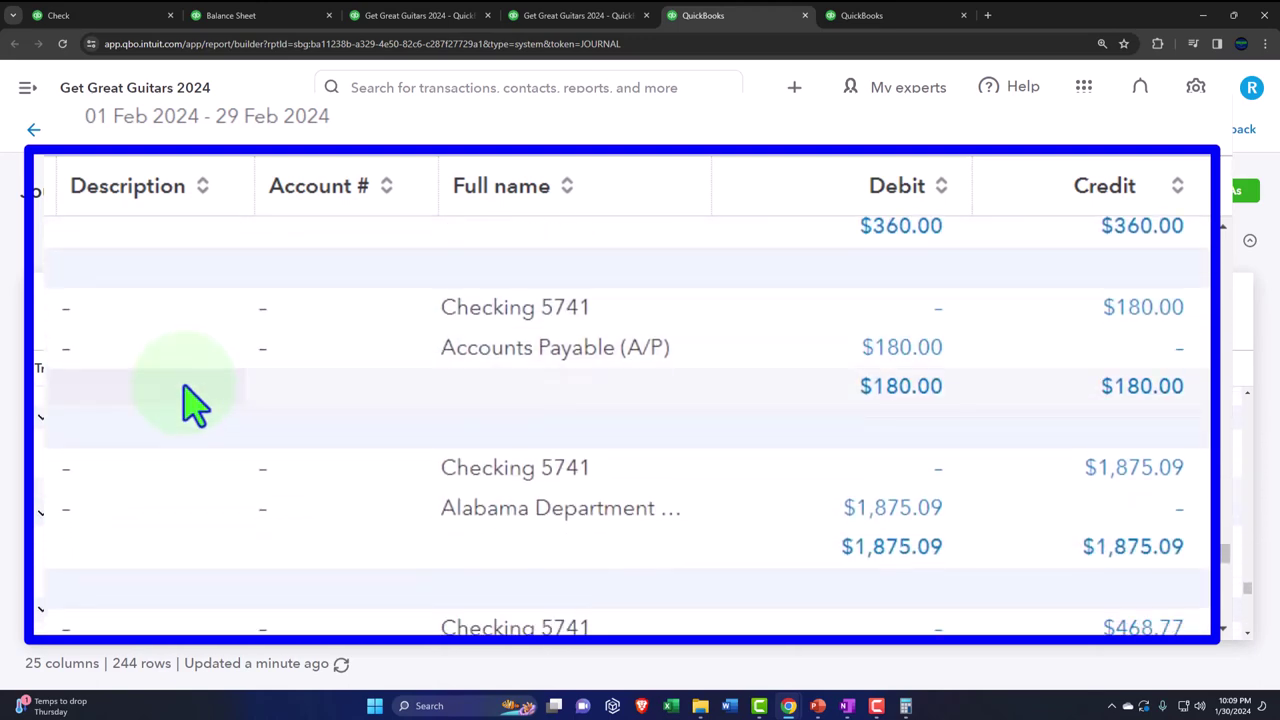
scroll(195, 405, down, 8)
scroll(195, 400, down, 14)
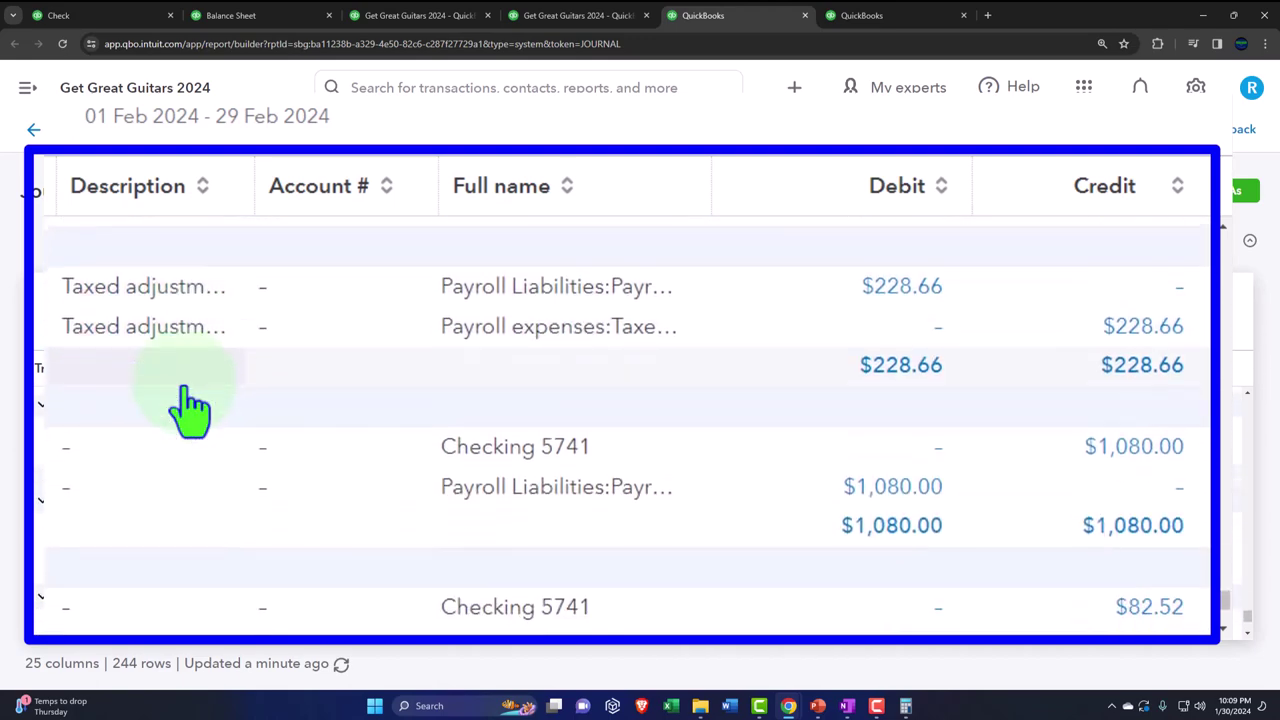
scroll(192, 405, down, 5)
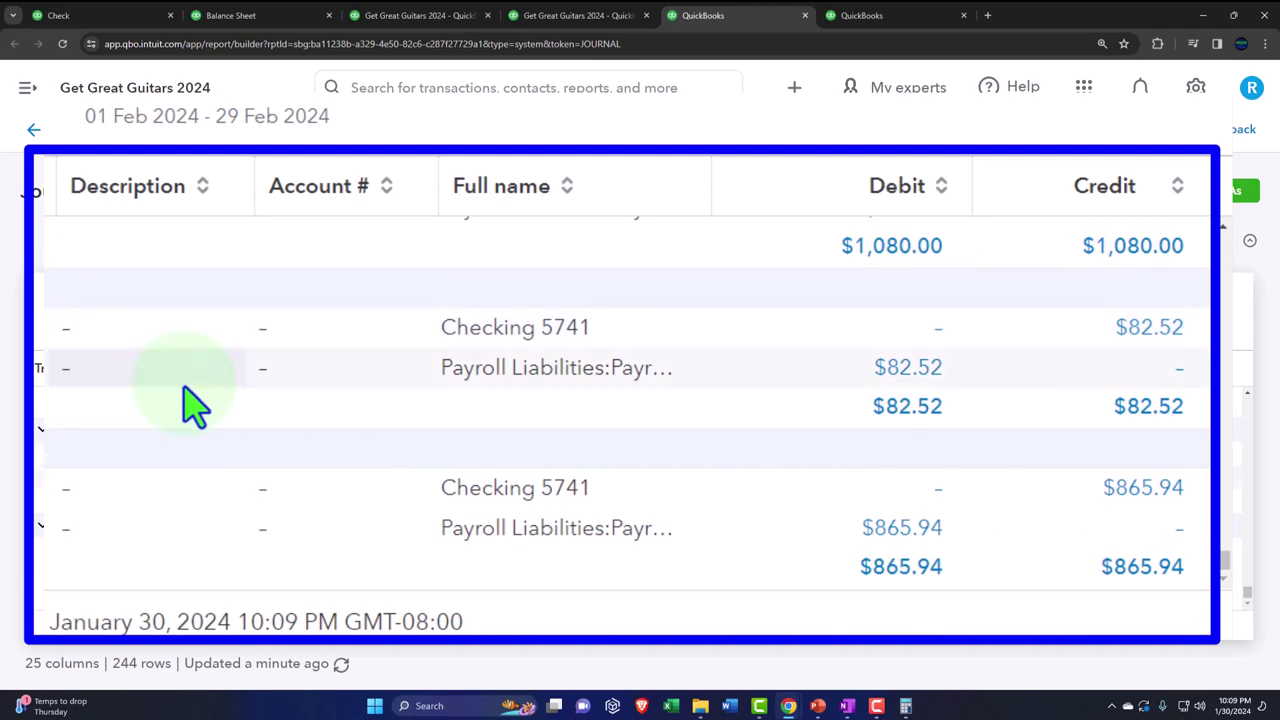
Switch to the Transaction List by Date report, collapse the navigation menu, and set custom dates from 02/01/2024 to 02/29/2024
click(866, 18)
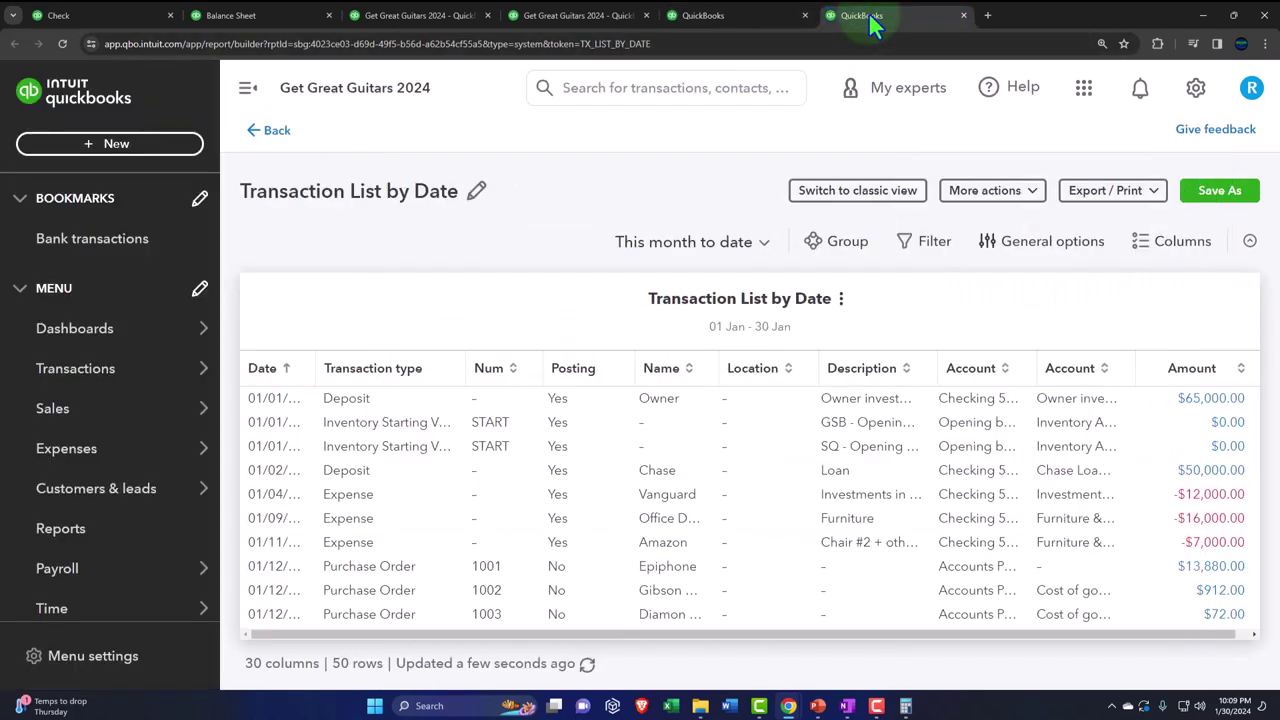
click(249, 89)
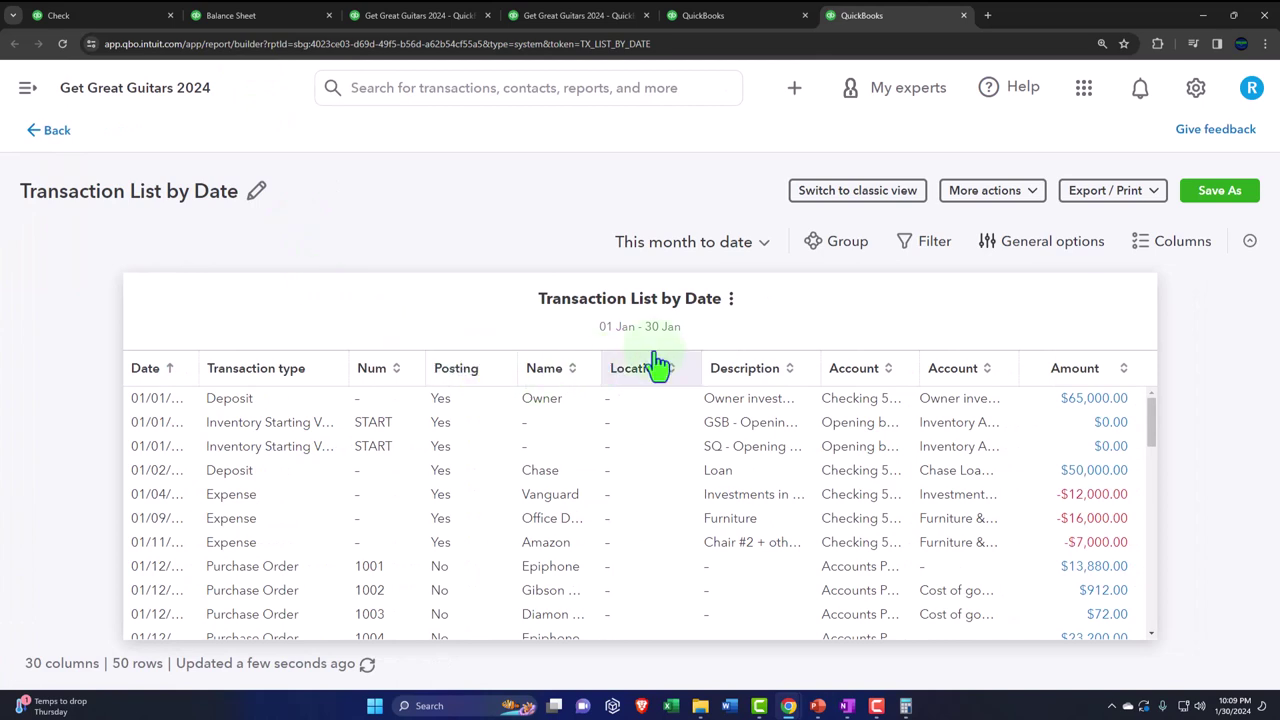
click(758, 250)
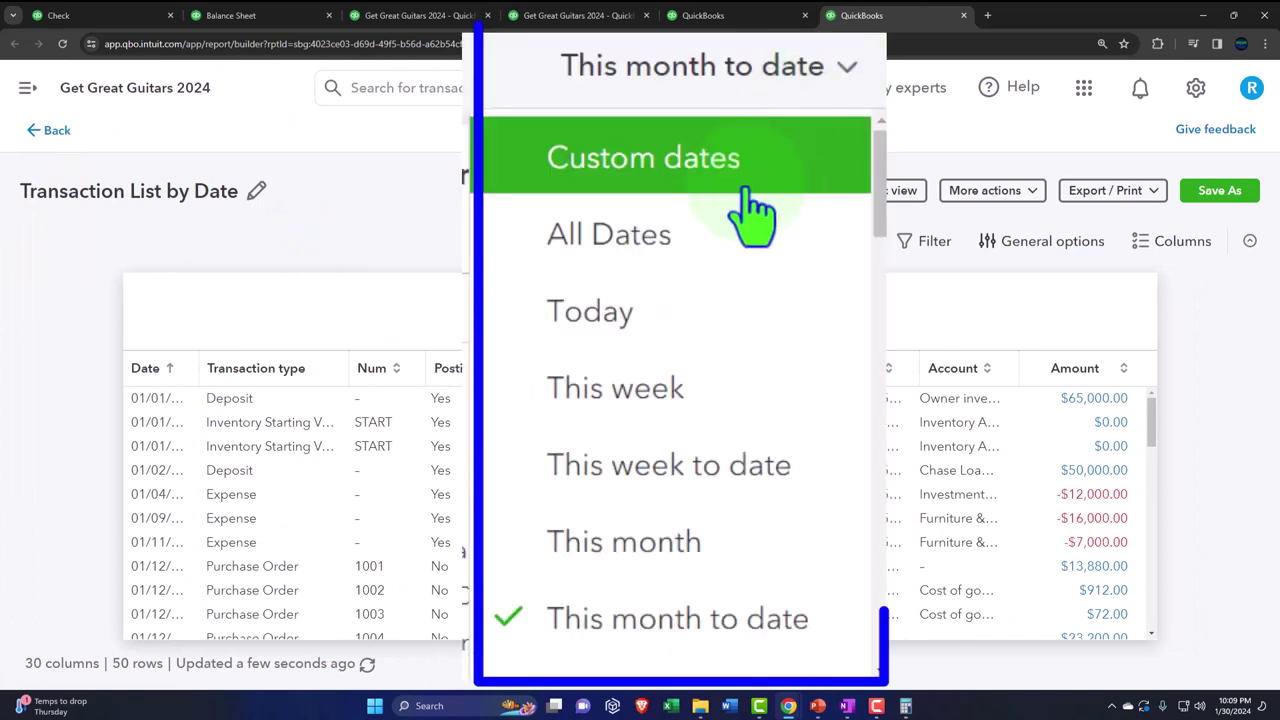
click(700, 292)
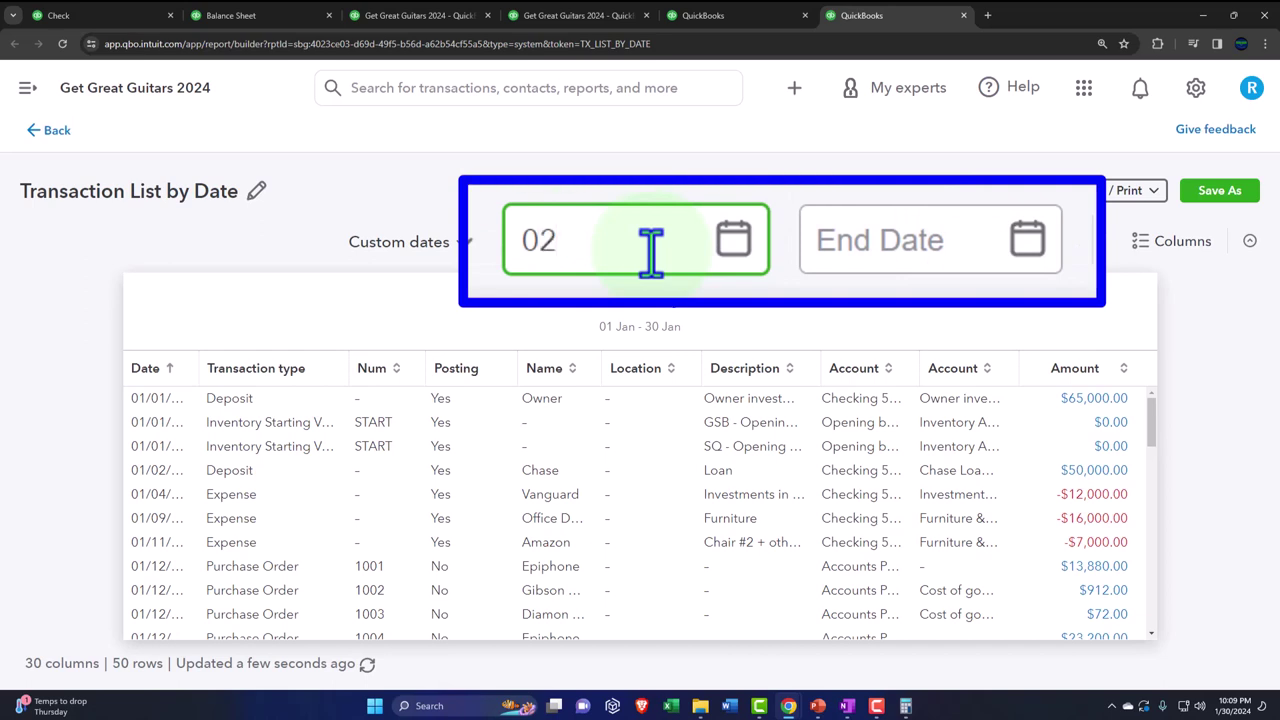
key(Tab)
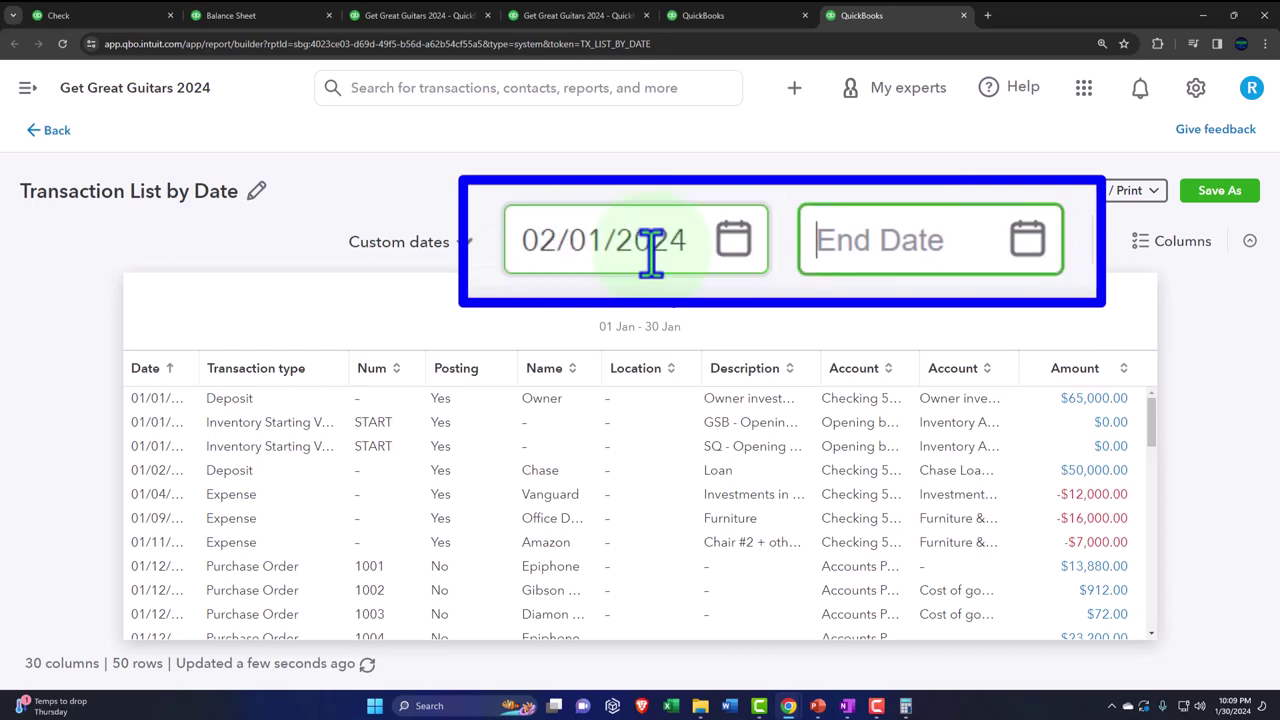
text(02/29/2024)
key(Tab)
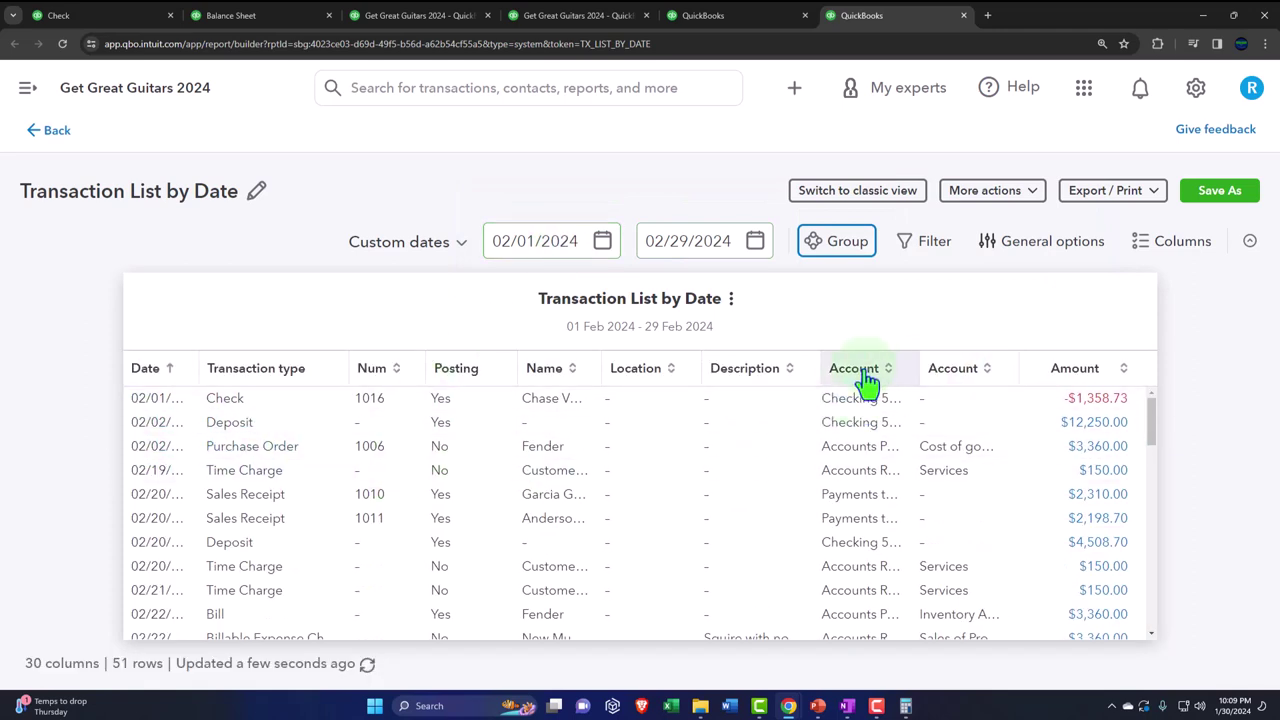
Narrow the Description column and widen the Date column so the account names and full dates are readable
drag(820, 364, 749, 366)
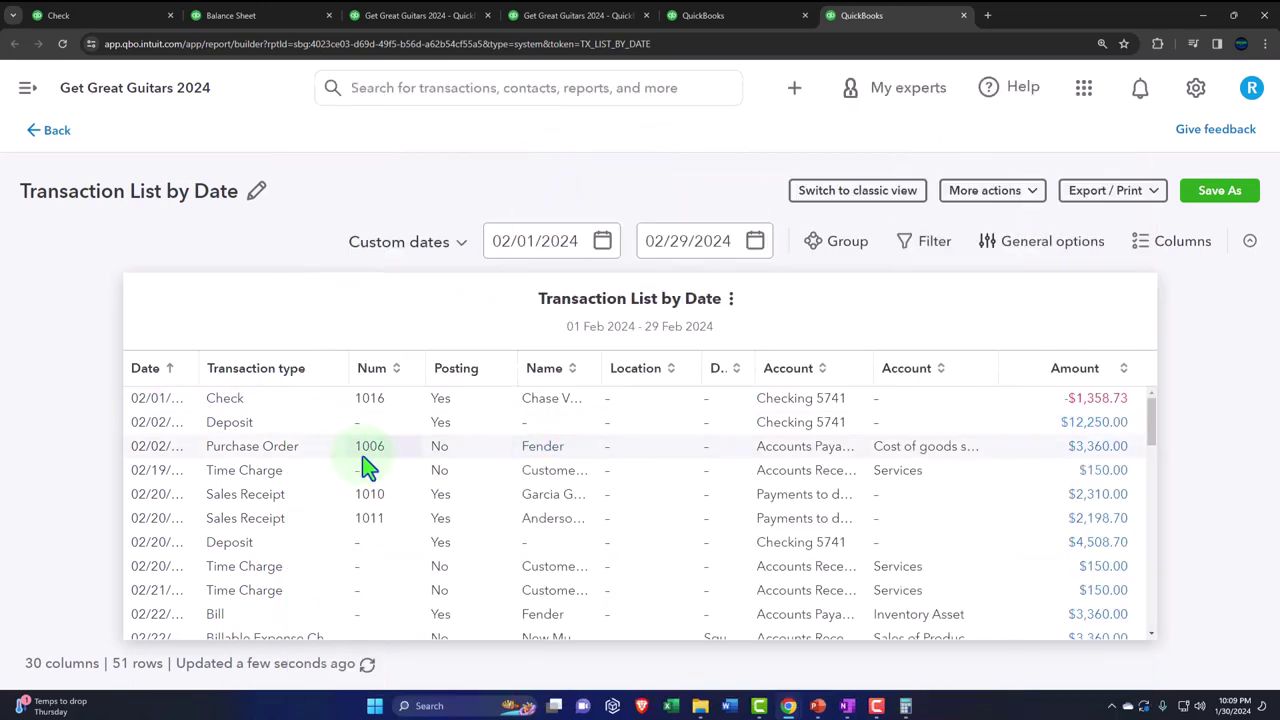
drag(249, 191, 287, 193)
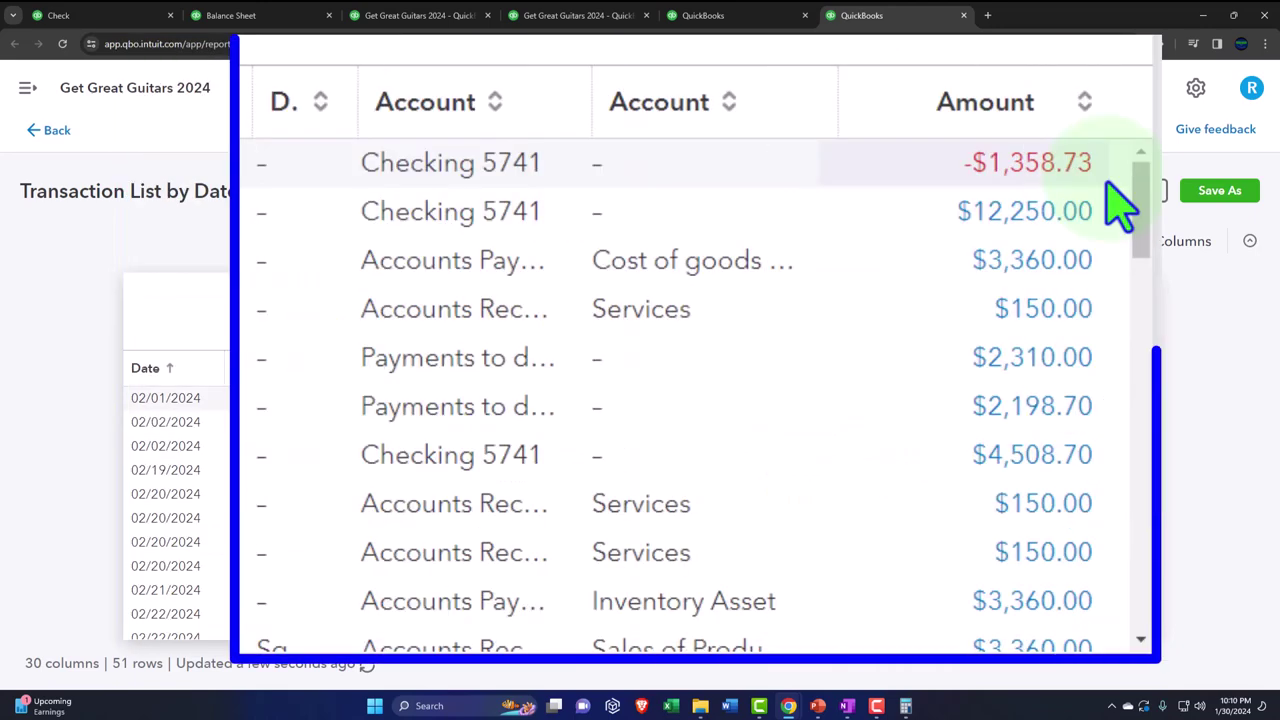
Examine the dates, accounts and amounts of the February 2024 transactions down to the end of the Transaction List by Date report
scroll(1105, 255, down, 2)
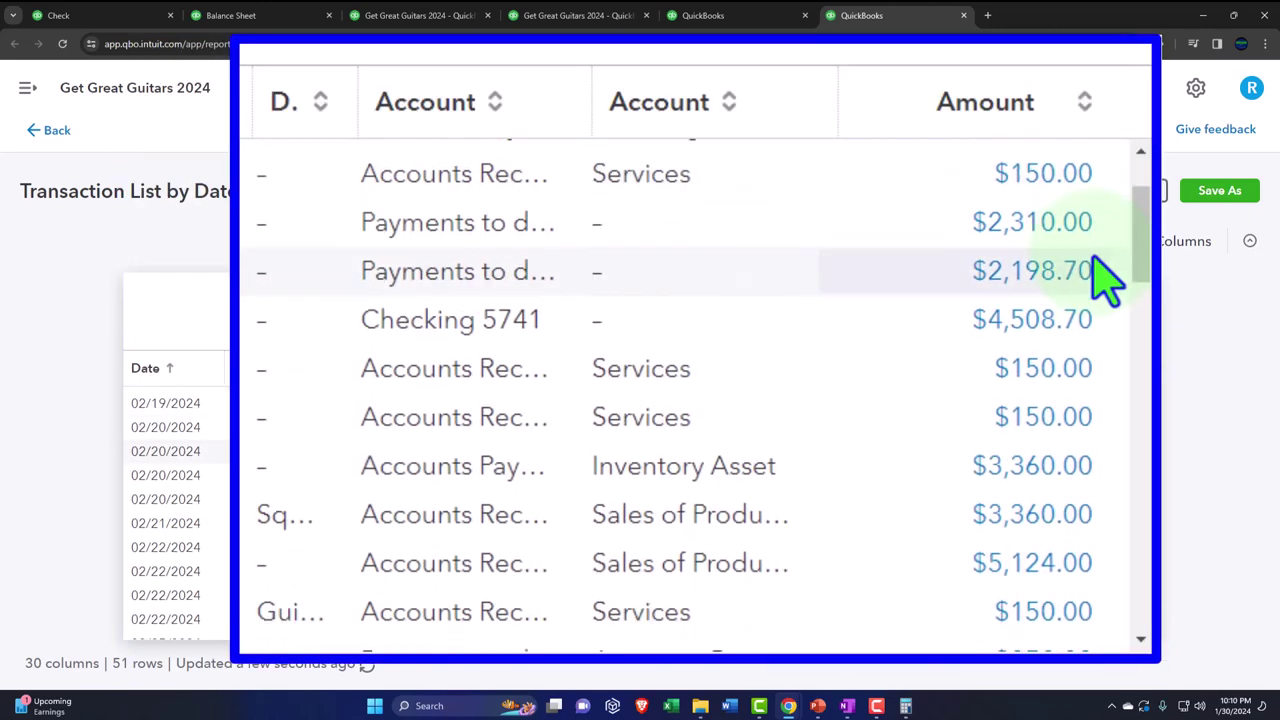
scroll(1095, 258, down, 2)
scroll(1095, 258, down, 2)
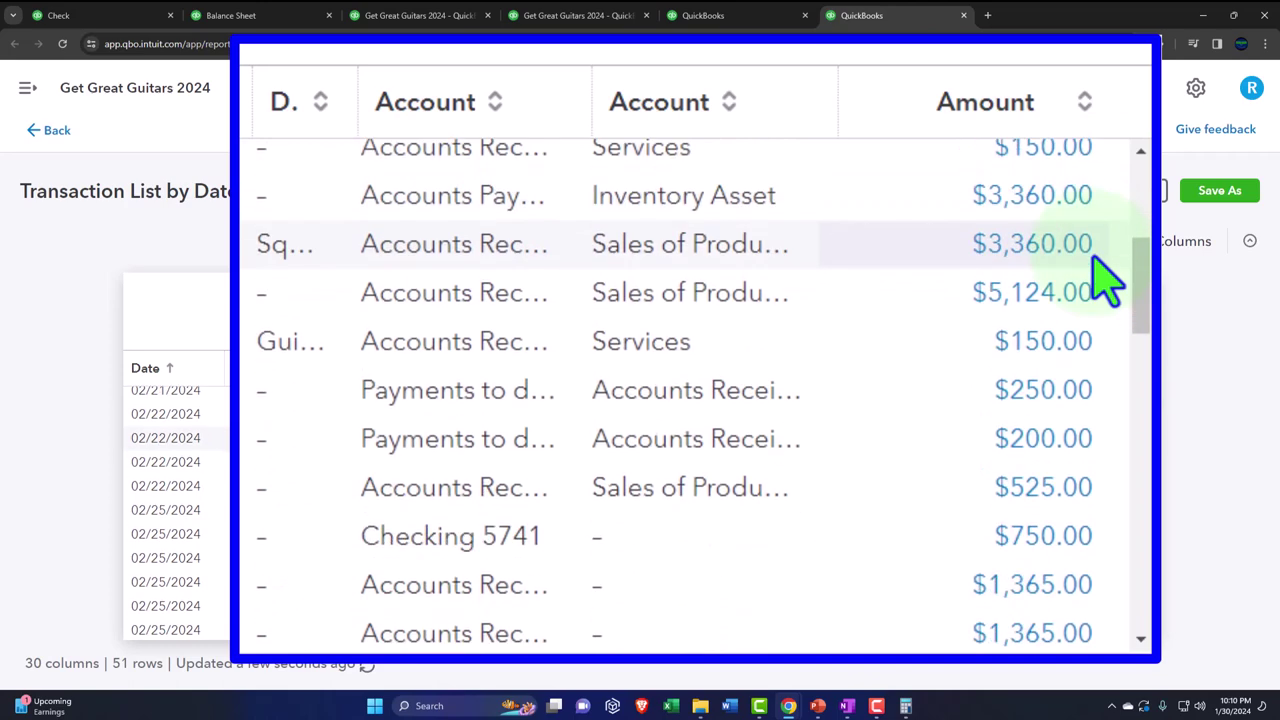
scroll(1095, 258, down, 5)
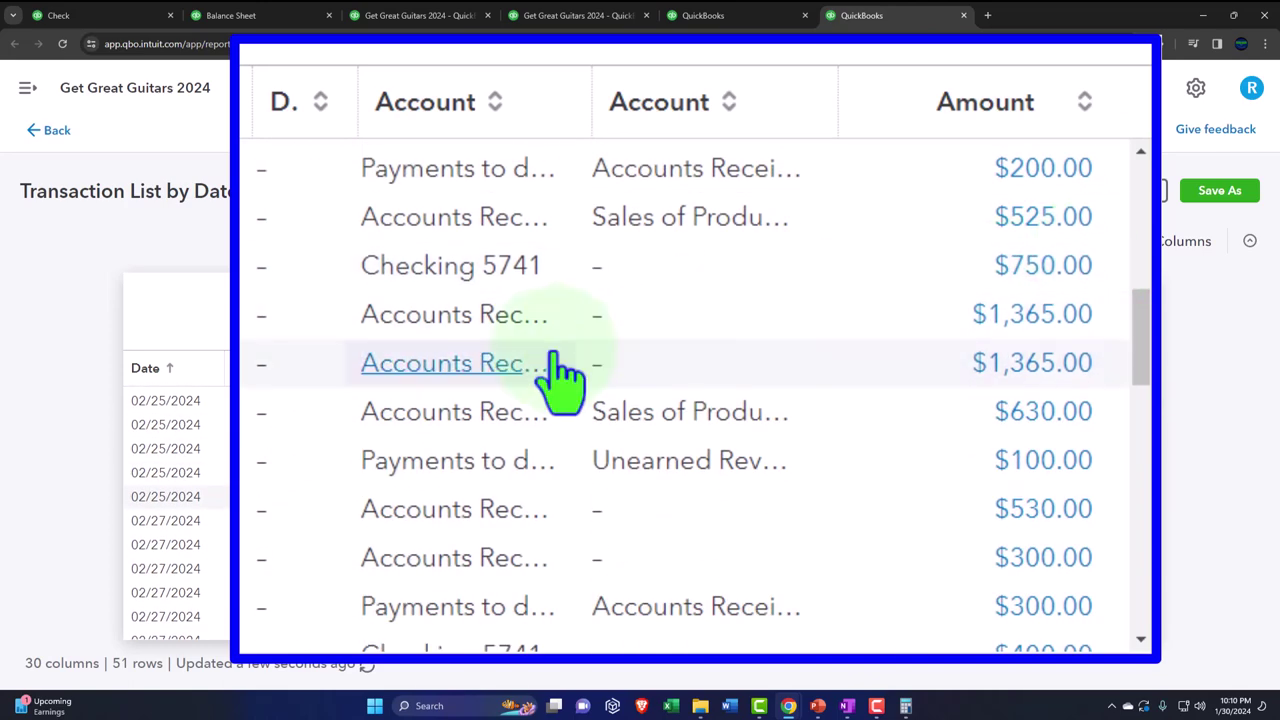
scroll(565, 375, down, 2)
scroll(562, 378, down, 2)
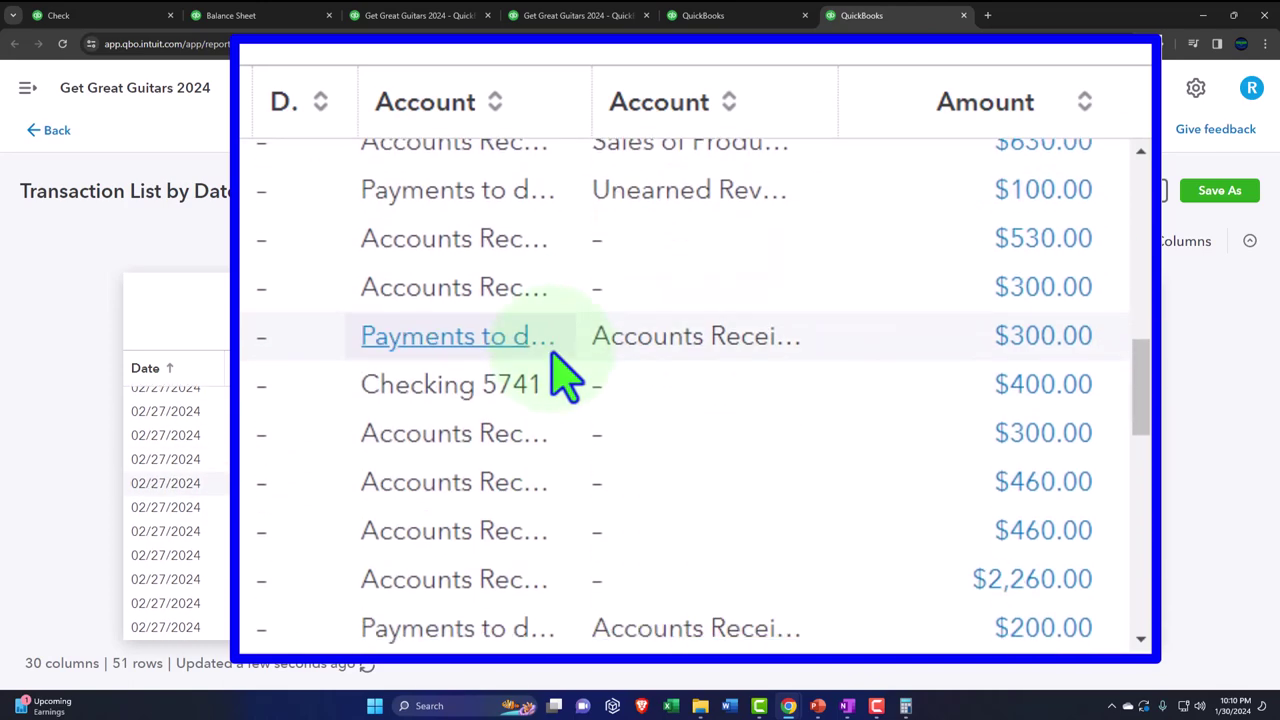
scroll(565, 378, down, 2)
scroll(562, 382, down, 2)
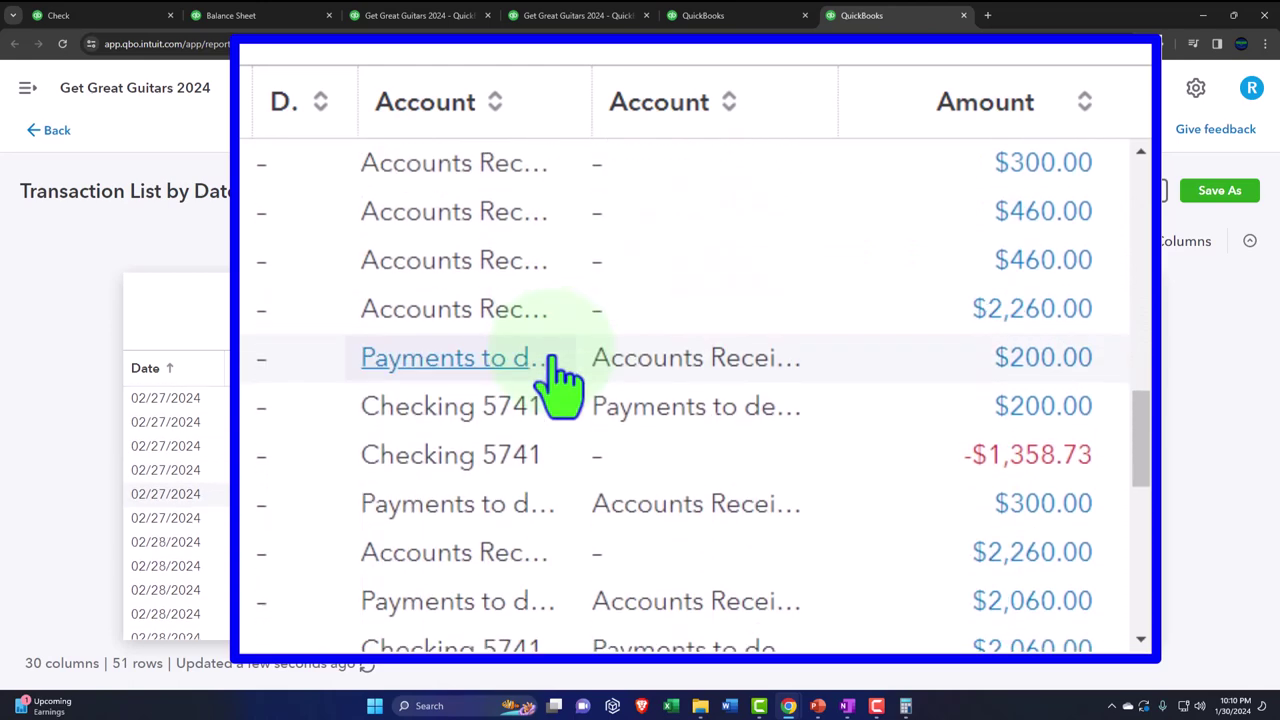
scroll(562, 380, down, 2)
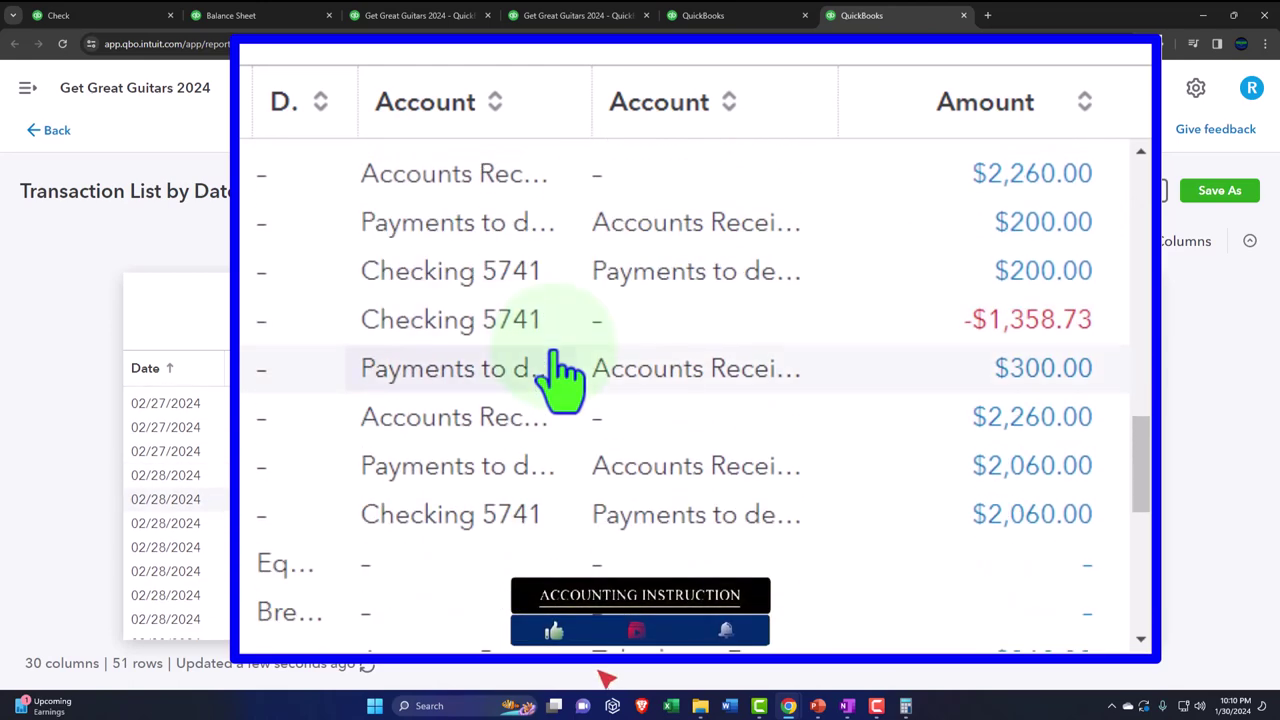
scroll(562, 378, down, 2)
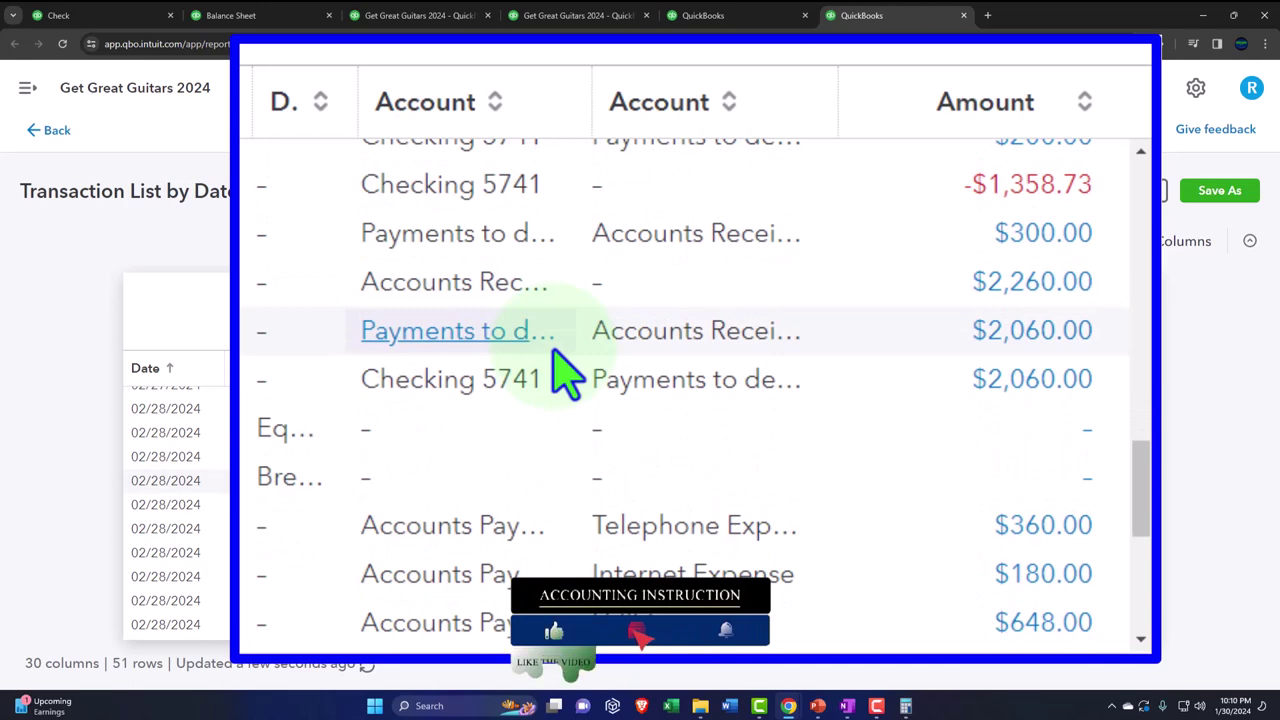
scroll(565, 377, down, 2)
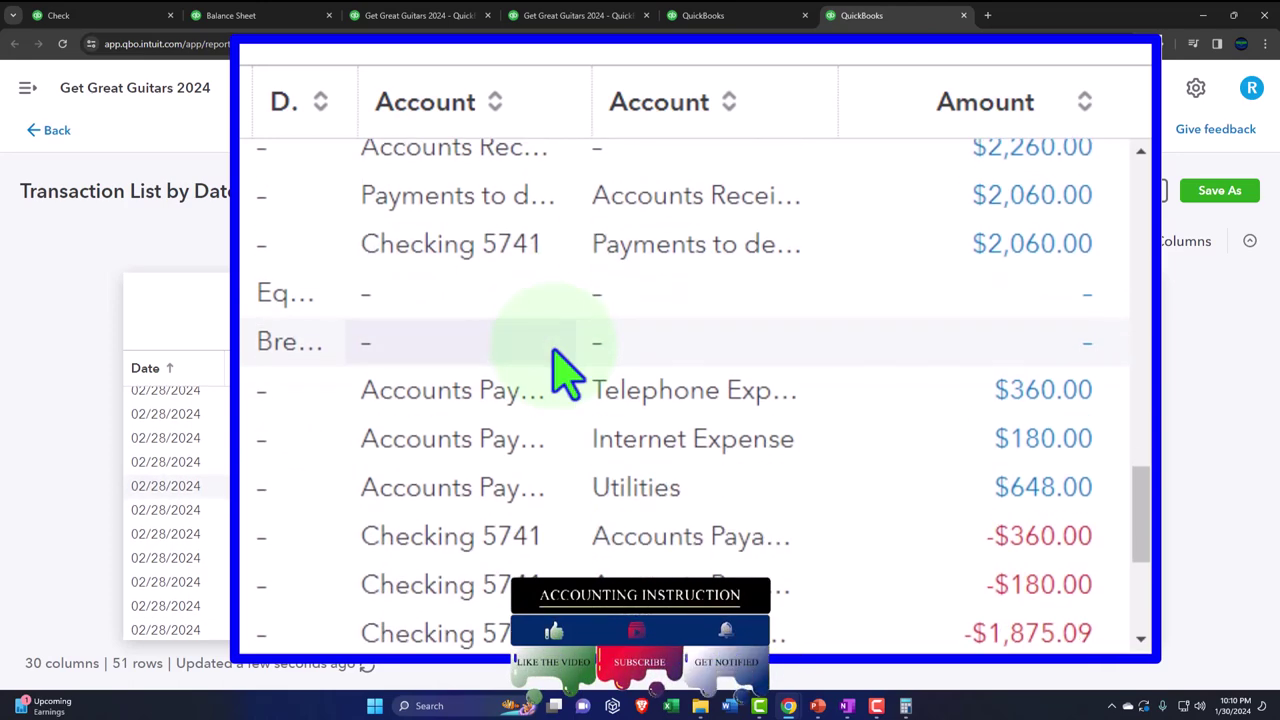
scroll(565, 375, down, 2)
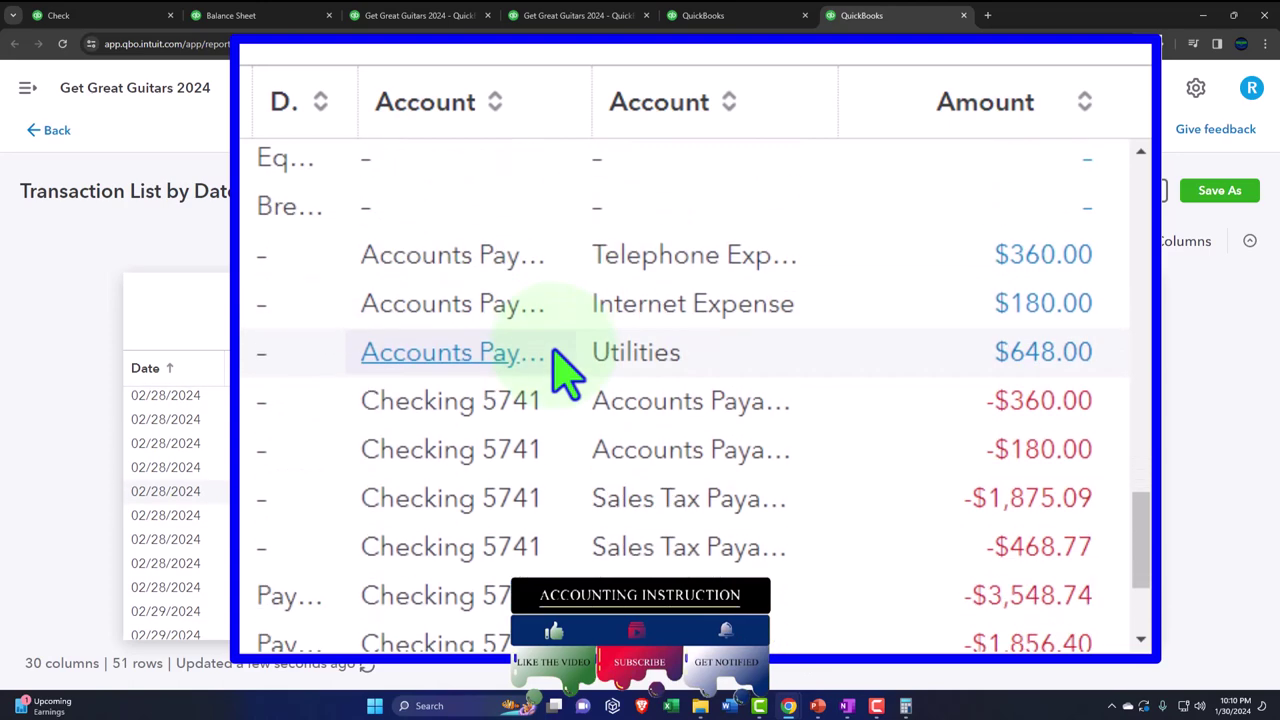
scroll(560, 370, down, 2)
scroll(562, 375, down, 2)
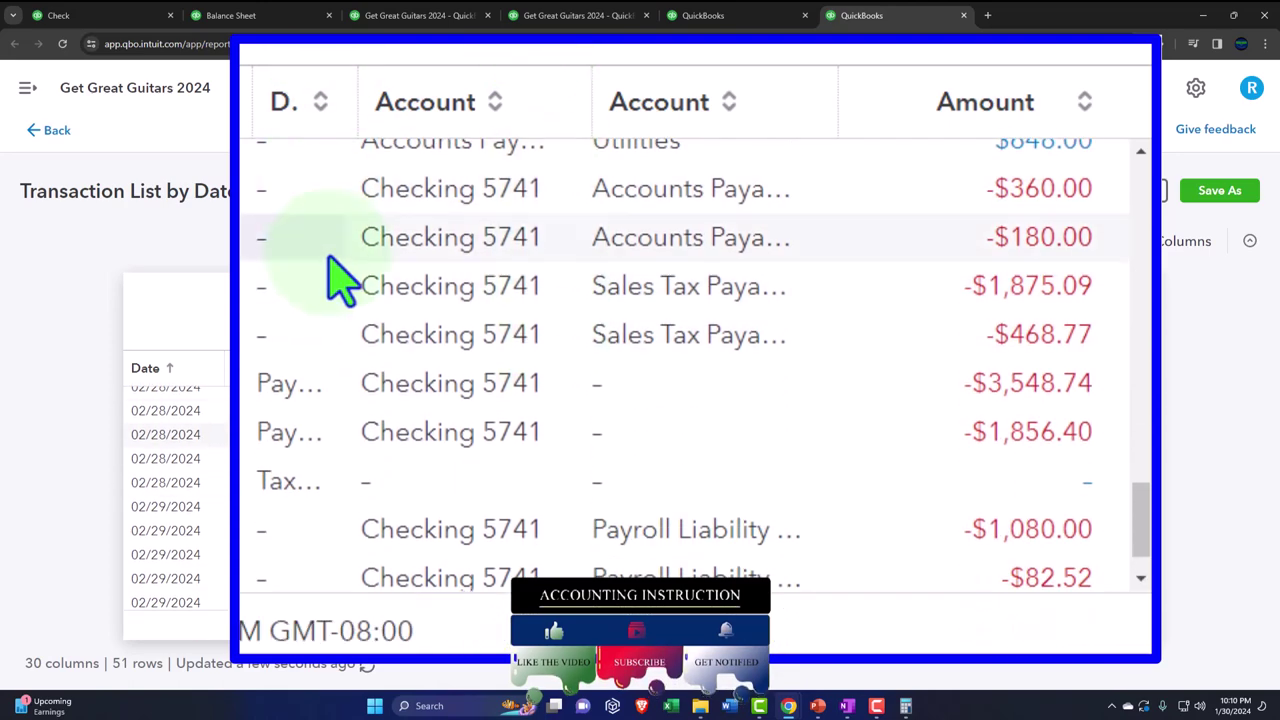
scroll(340, 278, down, 1)
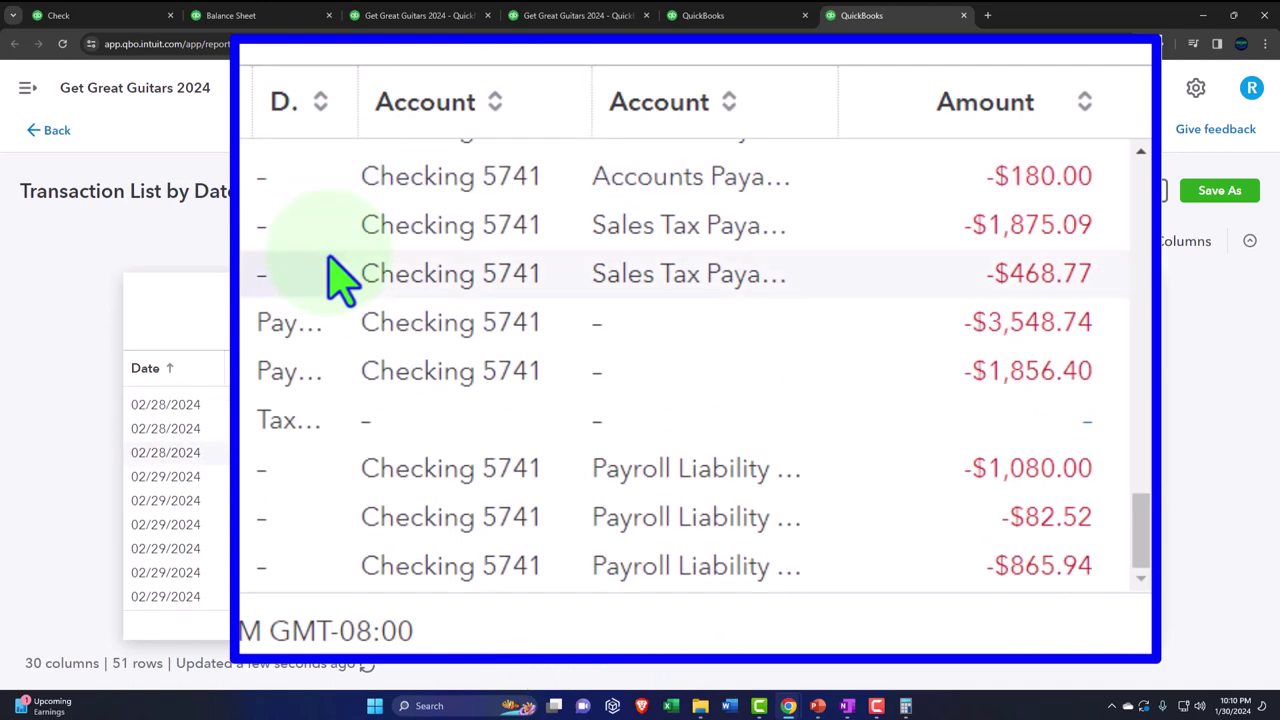